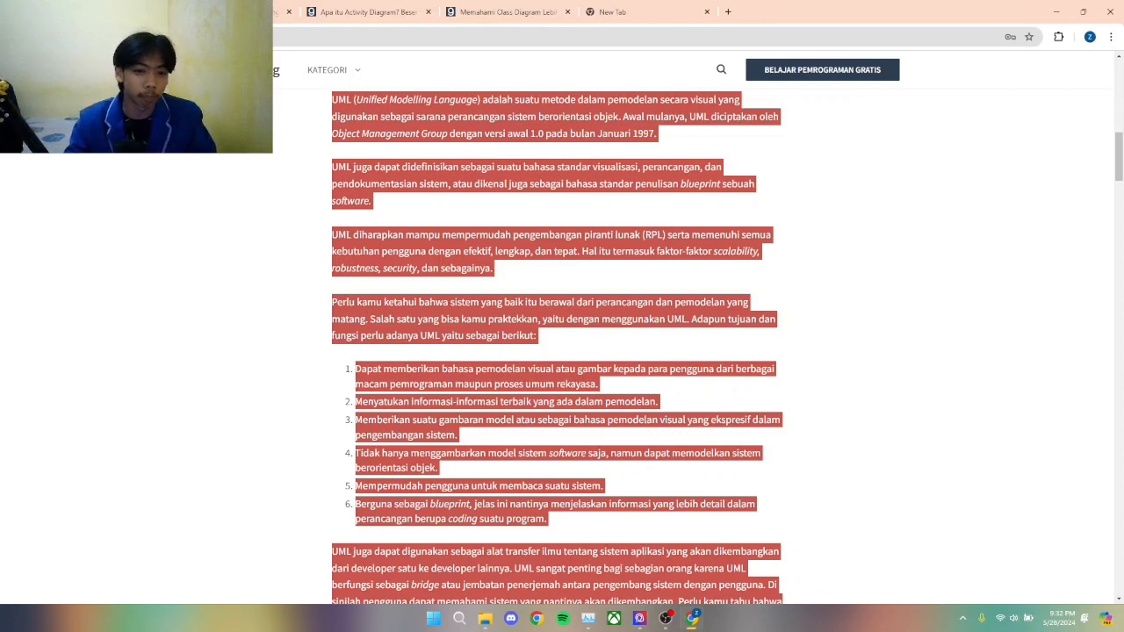
Step: Read the UML article's highlighted definition and its six-point list of purposes and functions
scroll(557, 346, down, 1)
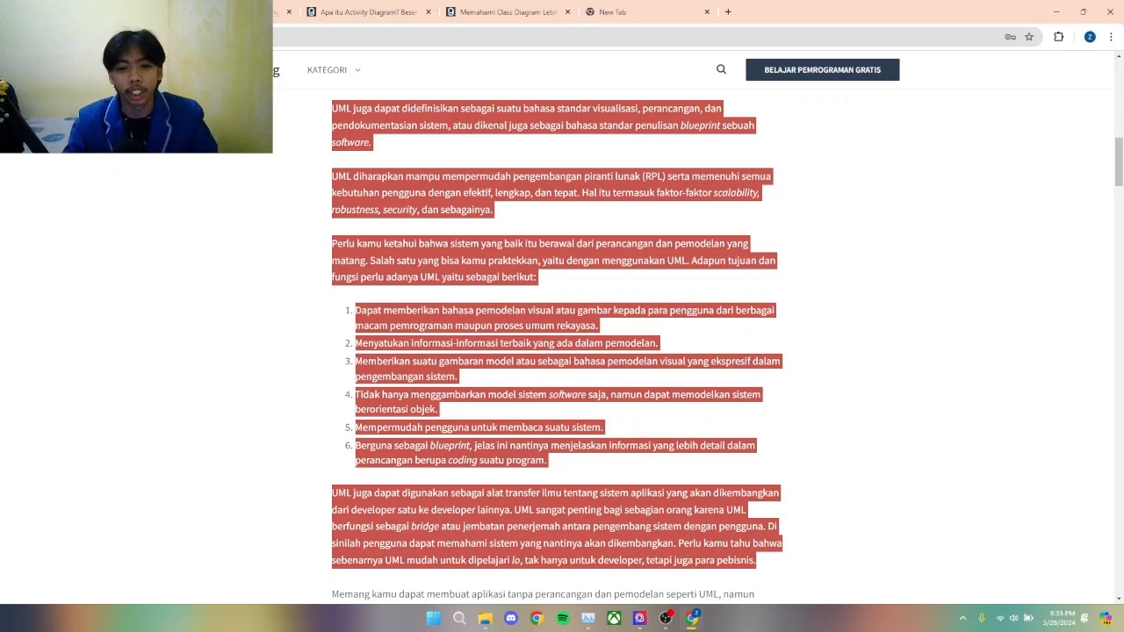
scroll(558, 343, down, 2)
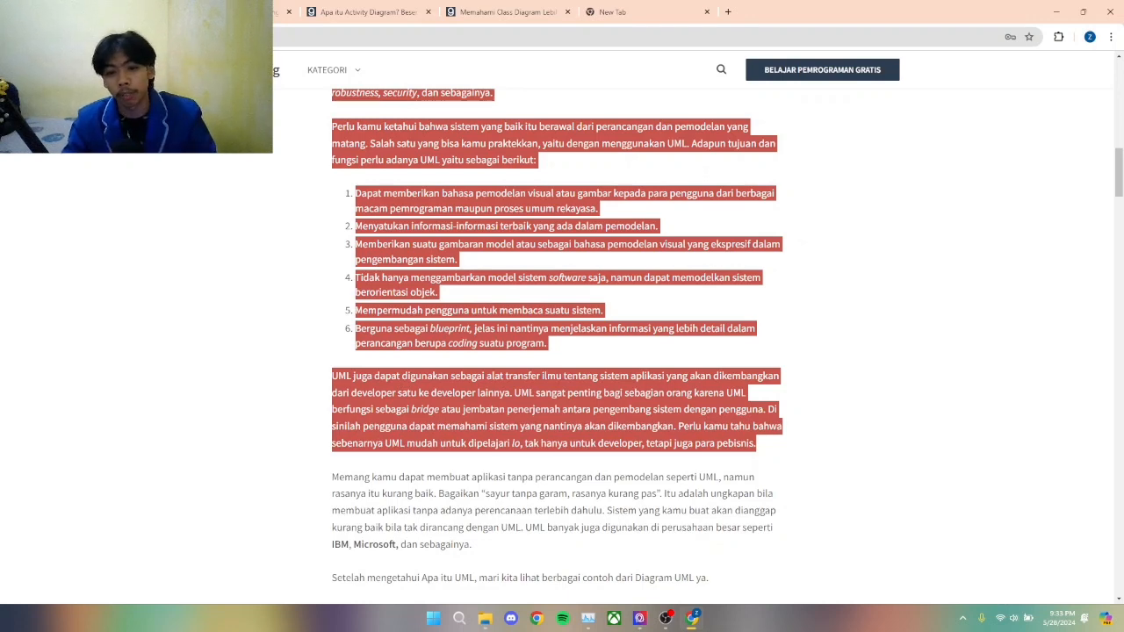
scroll(558, 344, down, 1)
scroll(558, 345, up, 1)
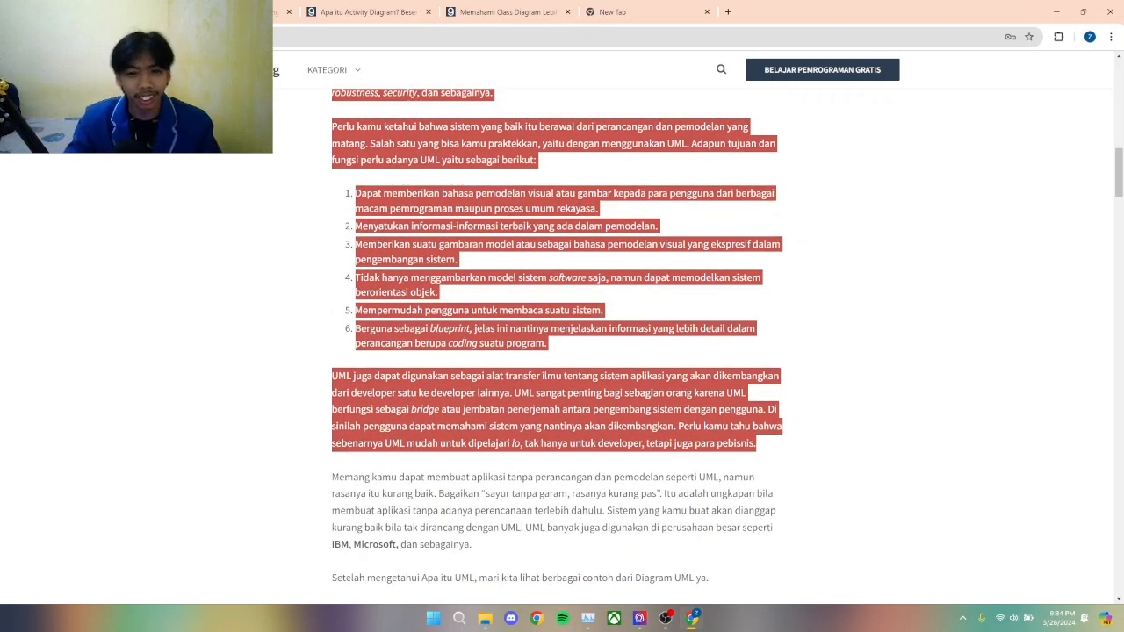
scroll(558, 346, up, 2)
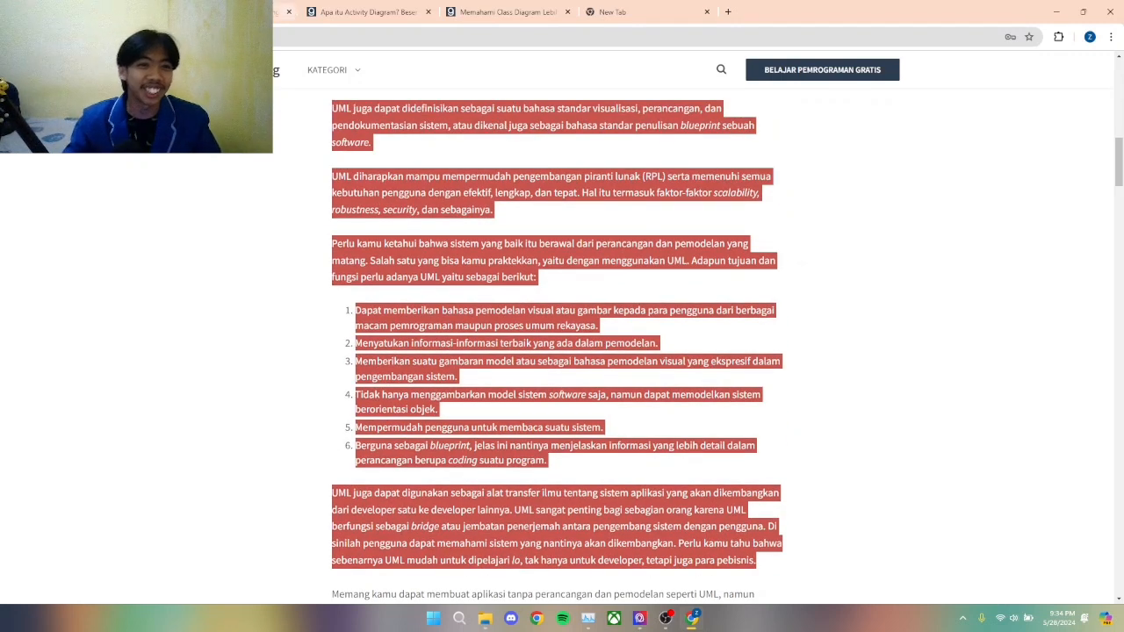
Step: Switch to the use case diagram article and read its definition, functions and benefits
scroll(557, 346, up, 5)
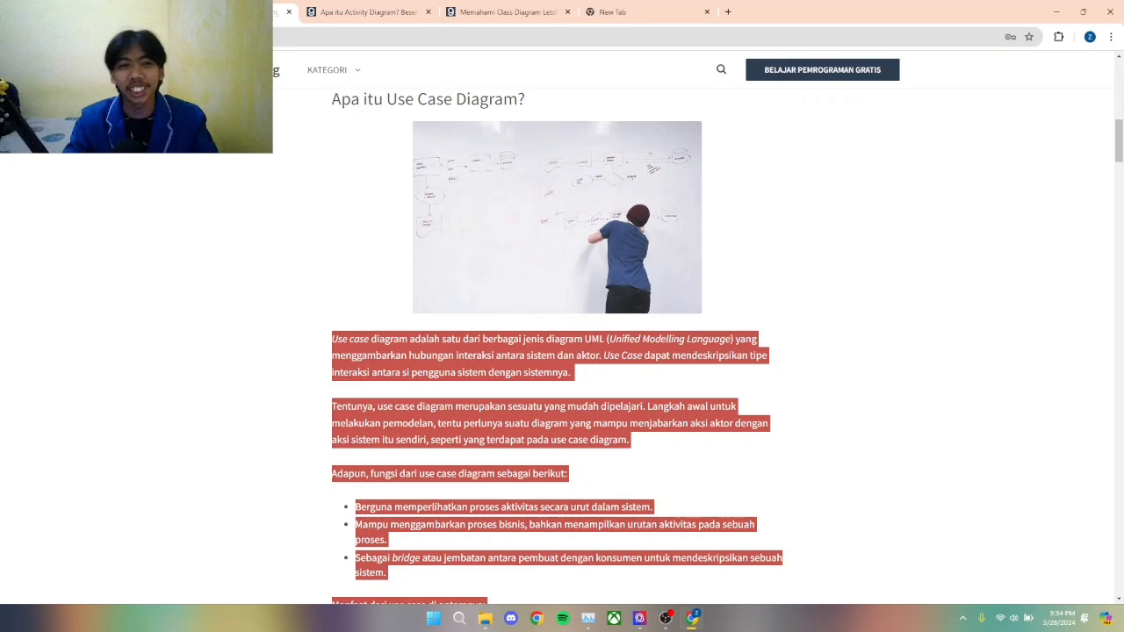
scroll(557, 346, down, 2)
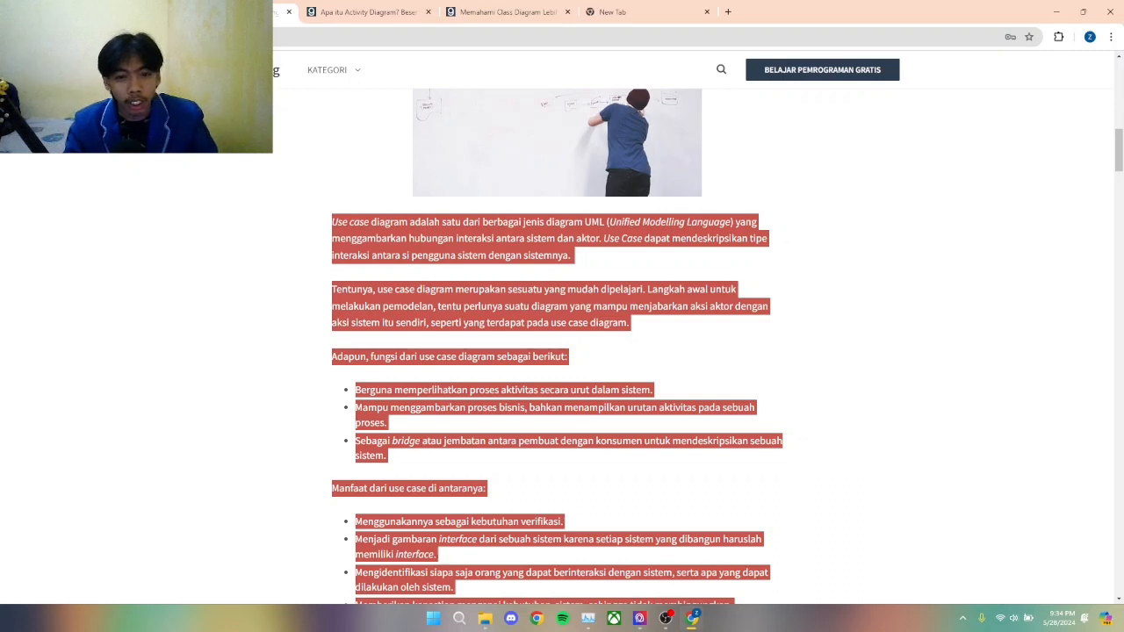
scroll(558, 352, down, 1)
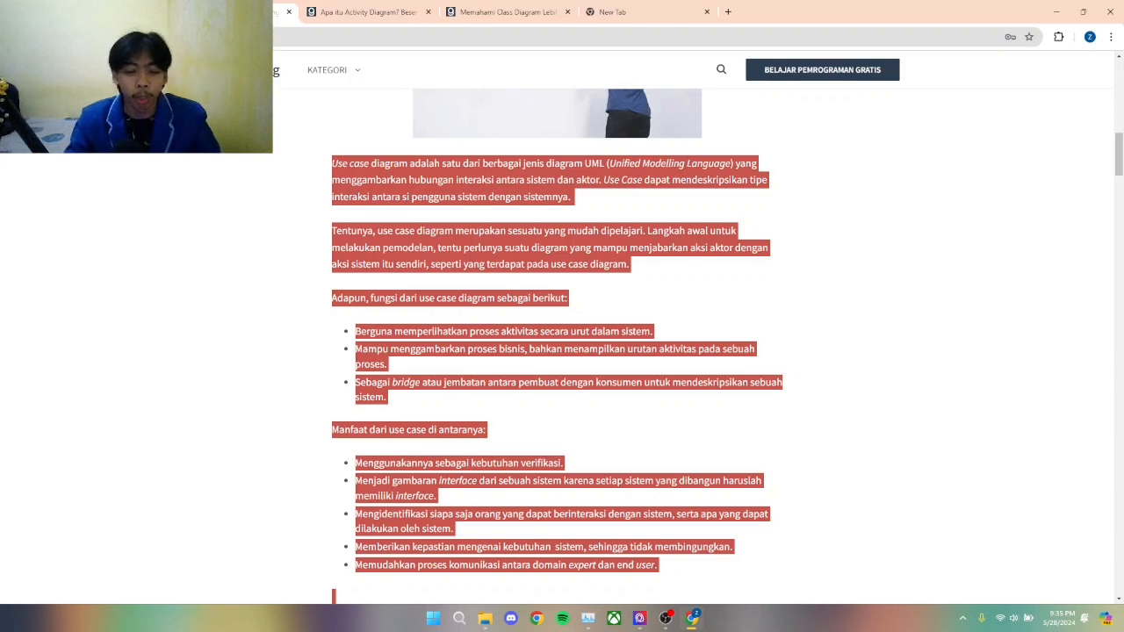
scroll(557, 352, down, 2)
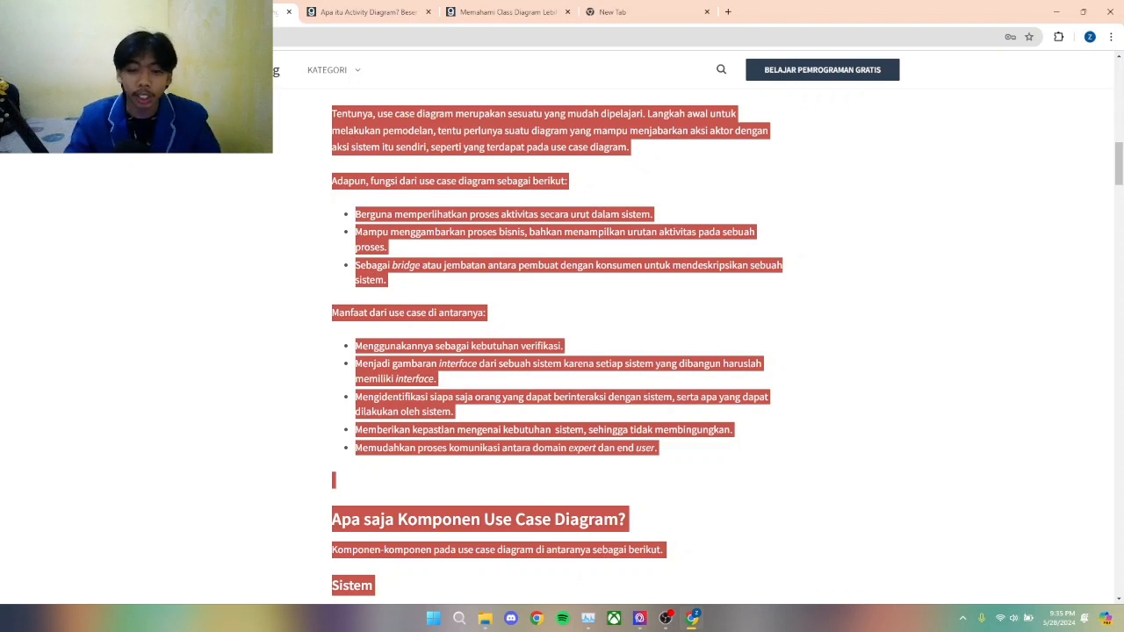
scroll(562, 352, down, 1)
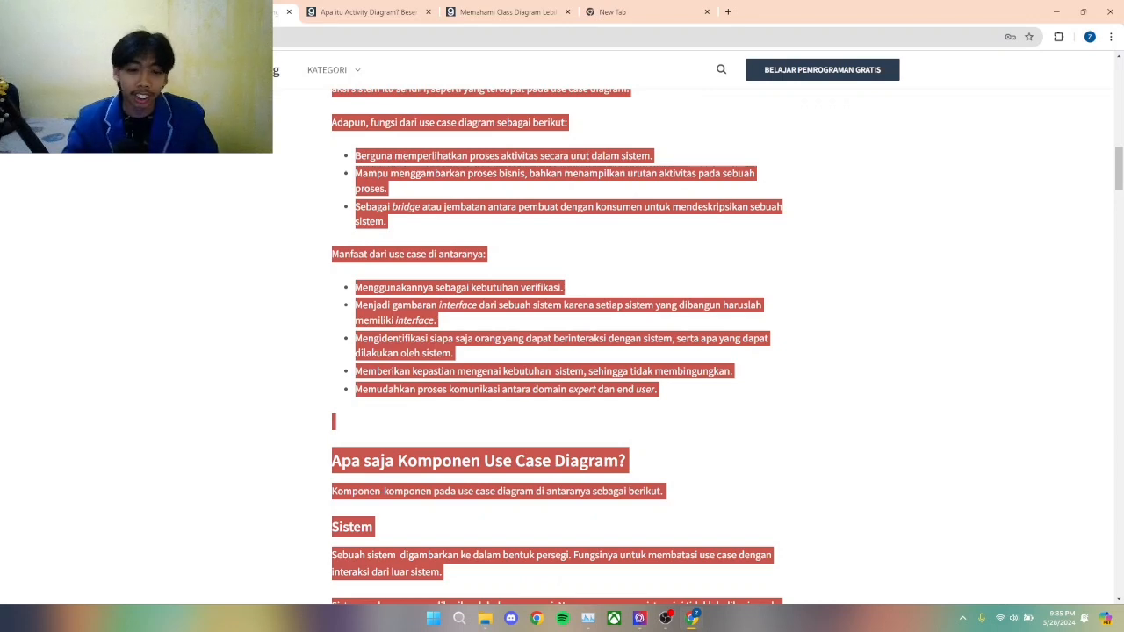
Step: Read the use case diagram components section, covering Sistem and Actor, down to the Use Case heading
scroll(562, 352, down, 1)
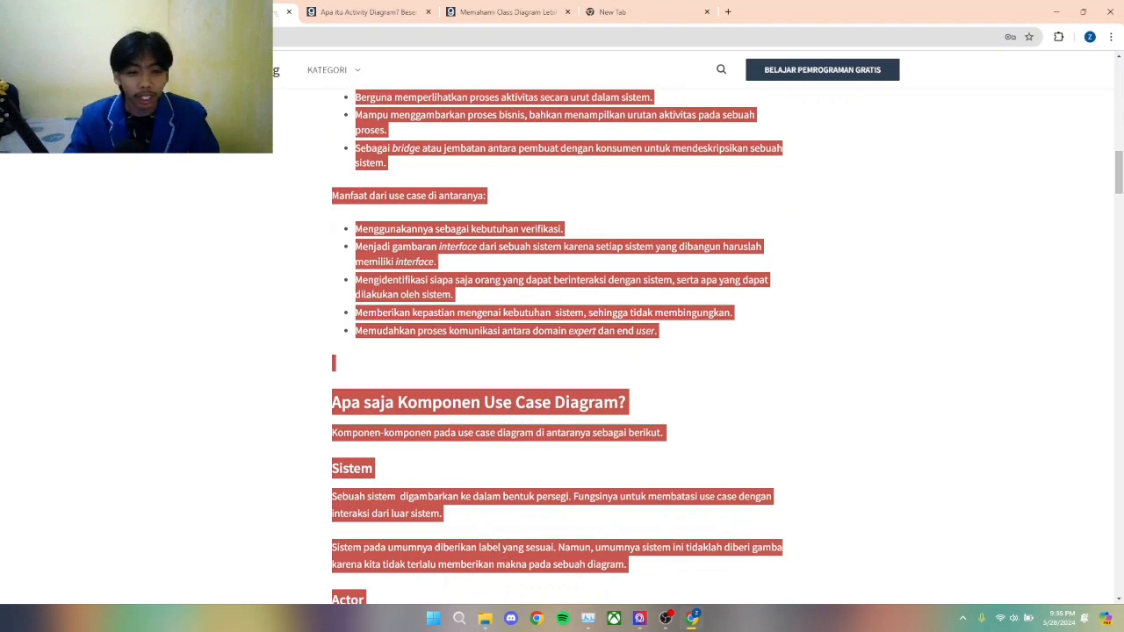
scroll(562, 351, down, 1)
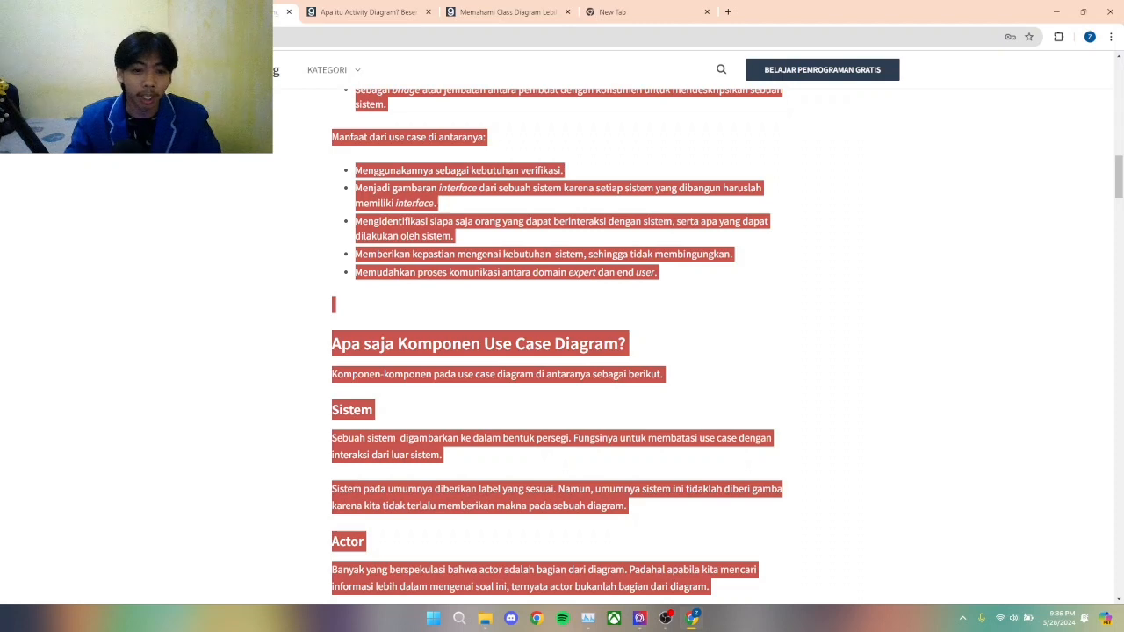
scroll(562, 352, down, 1)
scroll(562, 351, down, 1)
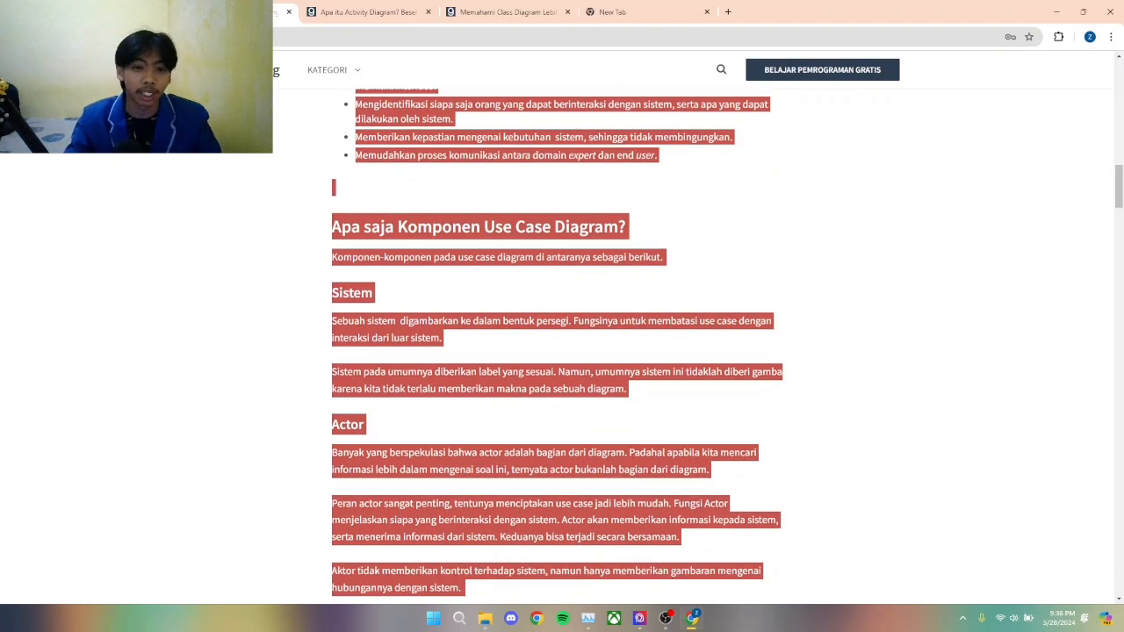
scroll(558, 346, down, 2)
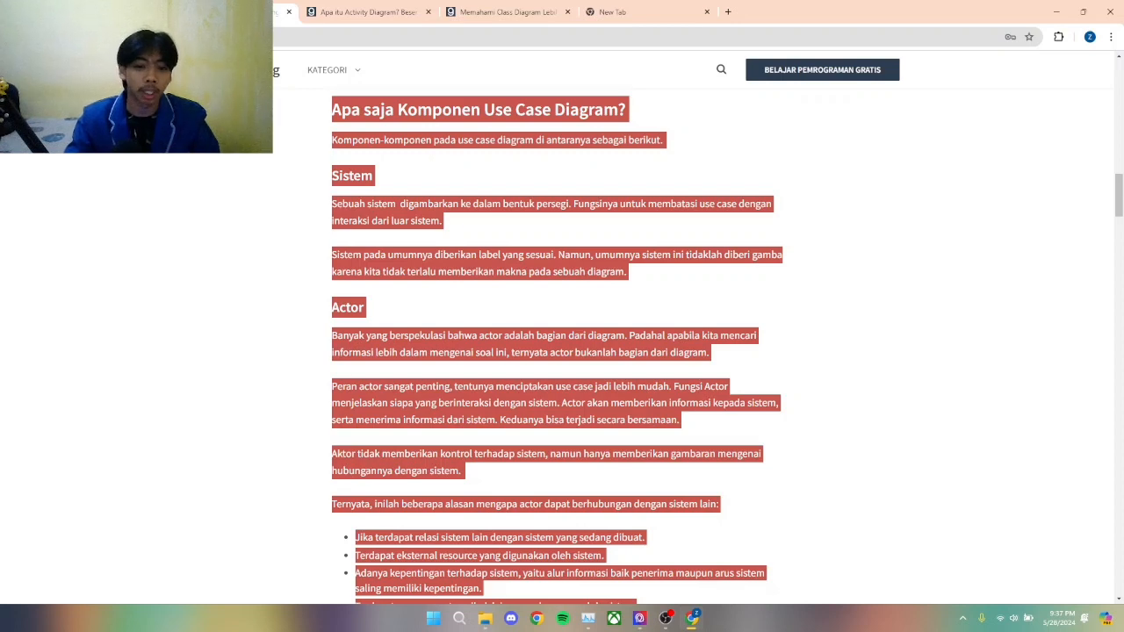
scroll(563, 352, down, 1)
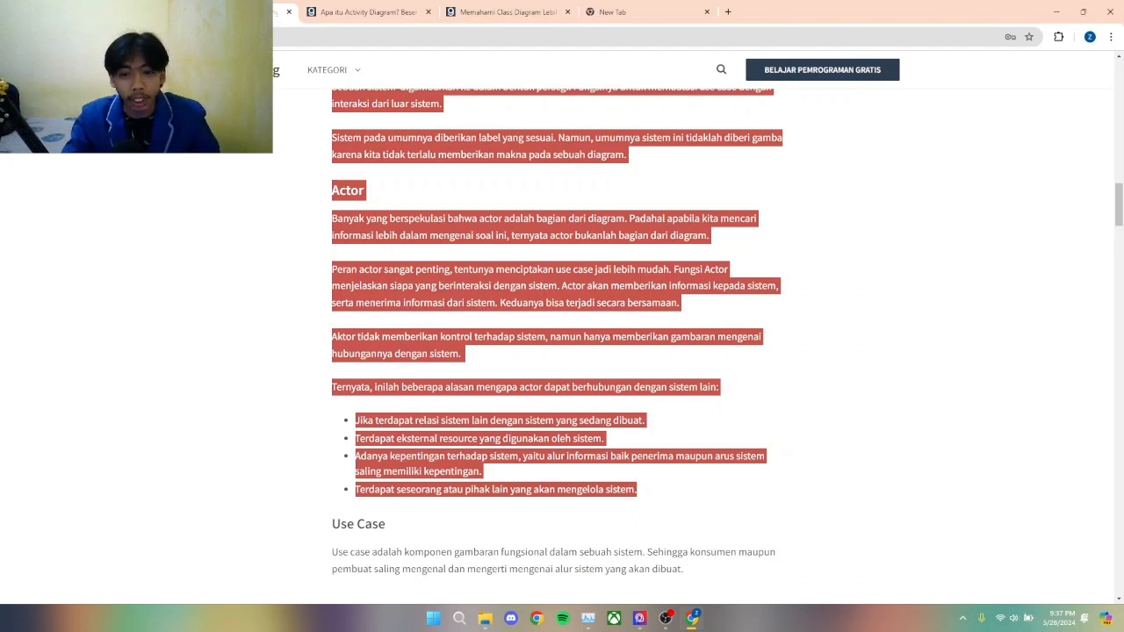
scroll(562, 351, down, 1)
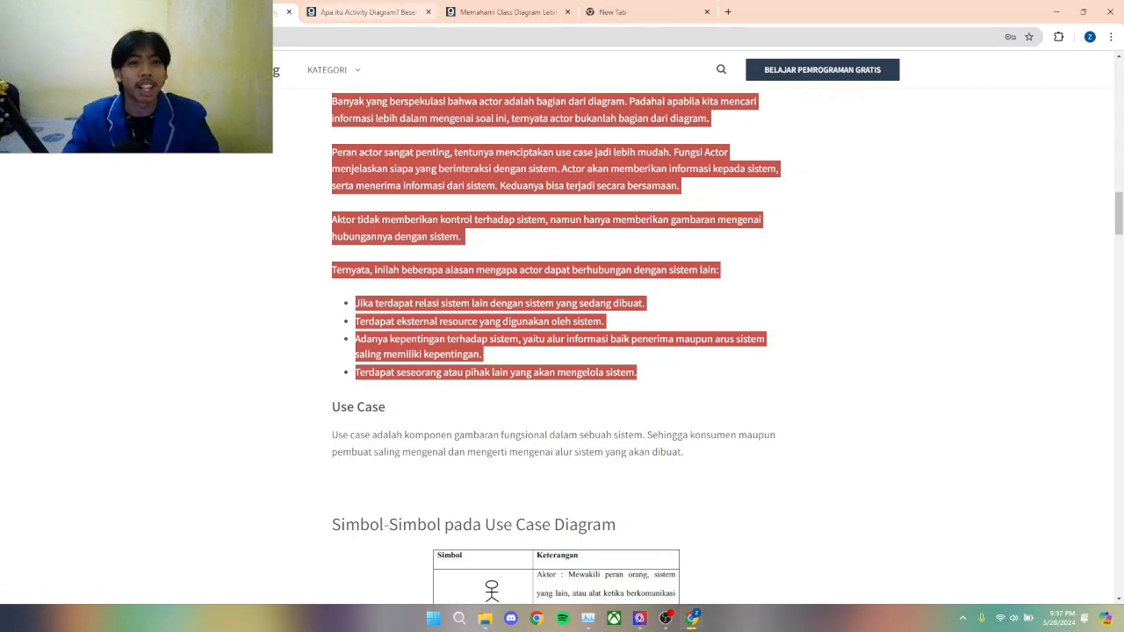
Step: Open the activity diagram article and read its definition, when to use it, and the Tujuan Activity Diagram list
key(ctrl+Tab)
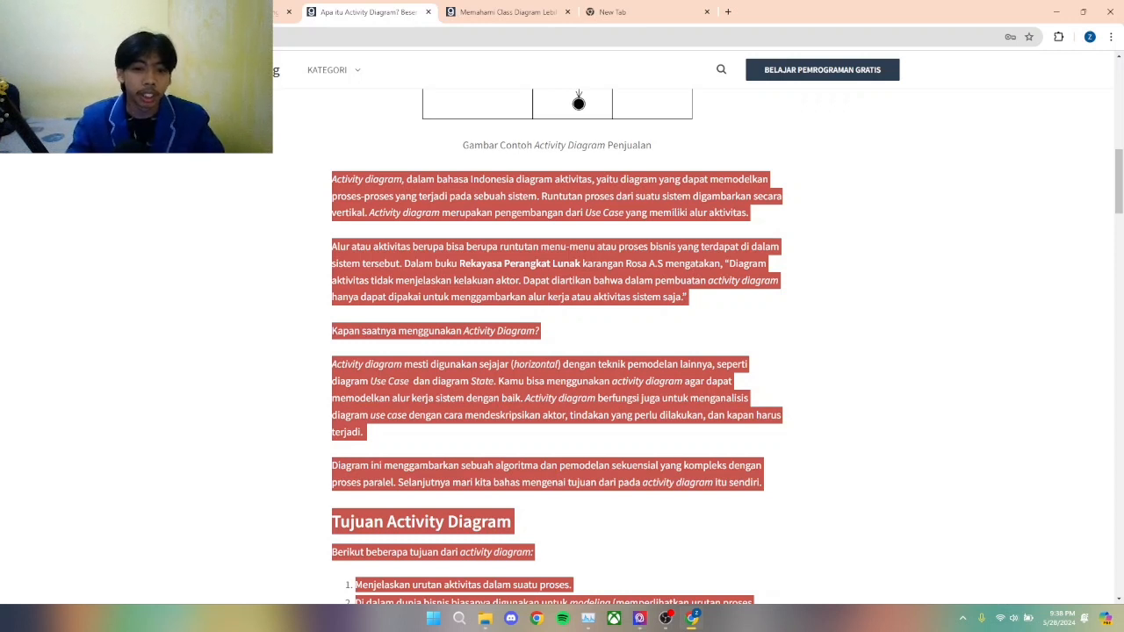
scroll(558, 346, down, 1)
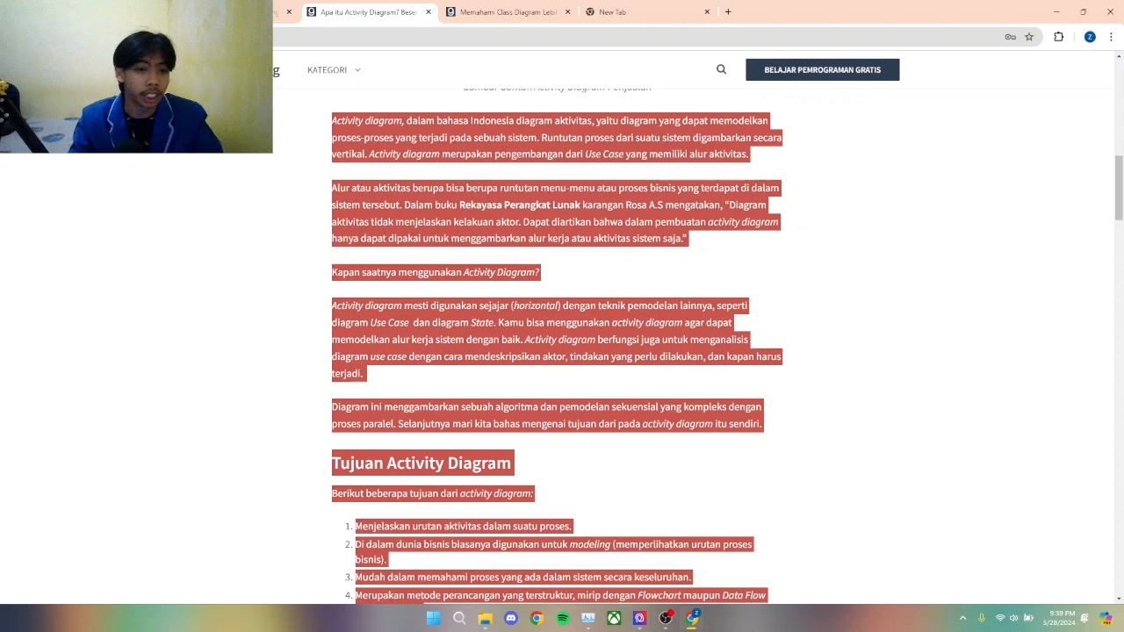
scroll(556, 352, down, 2)
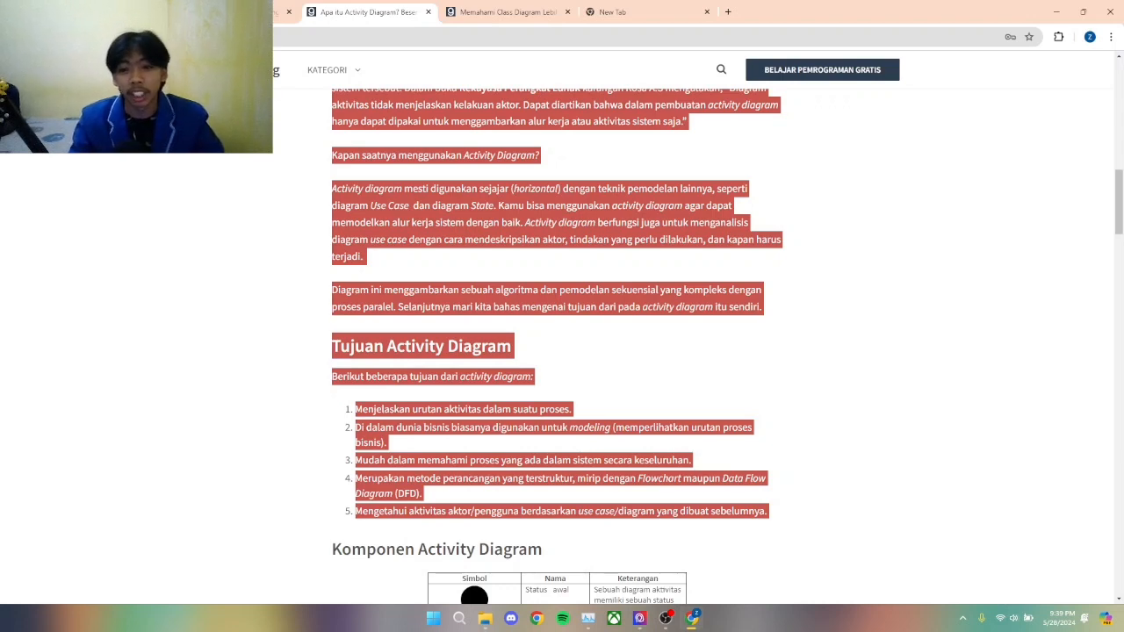
scroll(728, 346, down, 1)
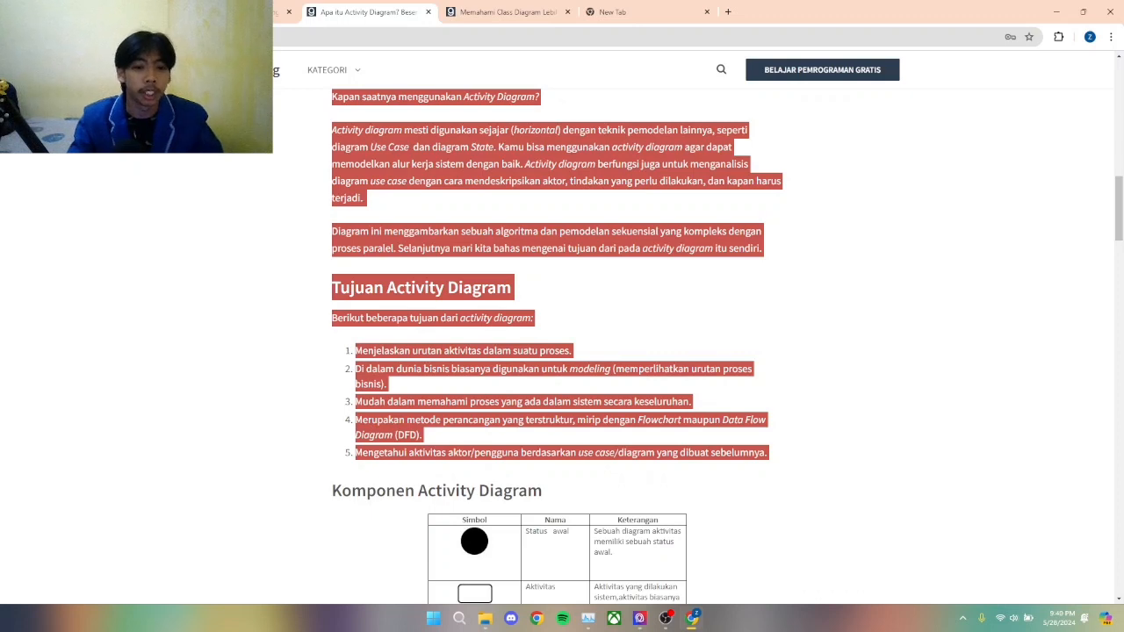
scroll(728, 346, down, 1)
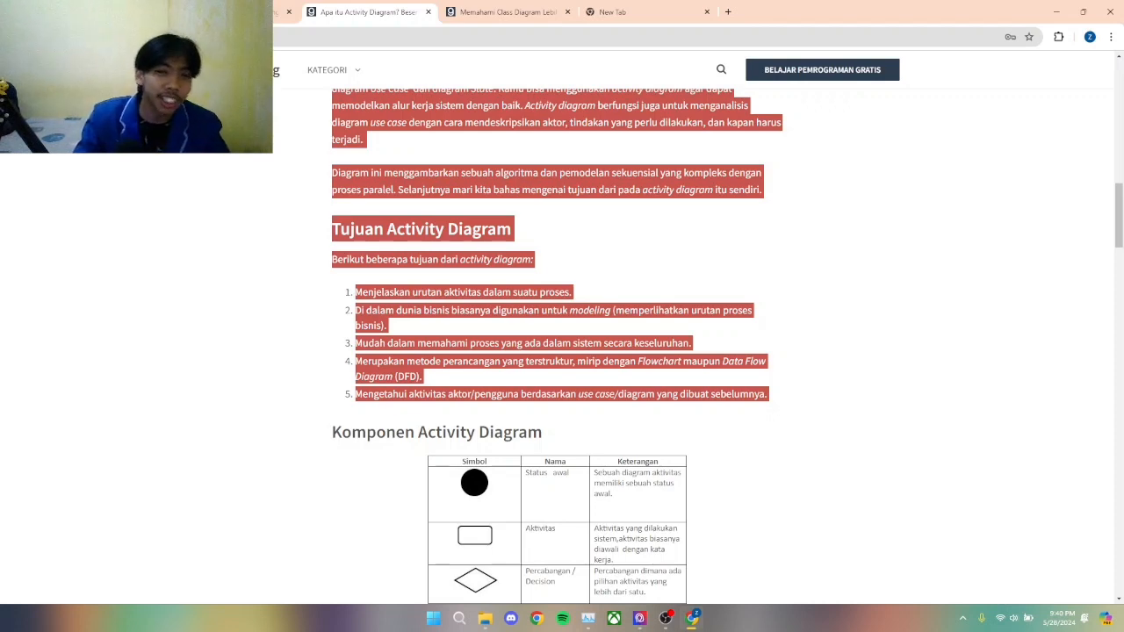
scroll(557, 346, up, 4)
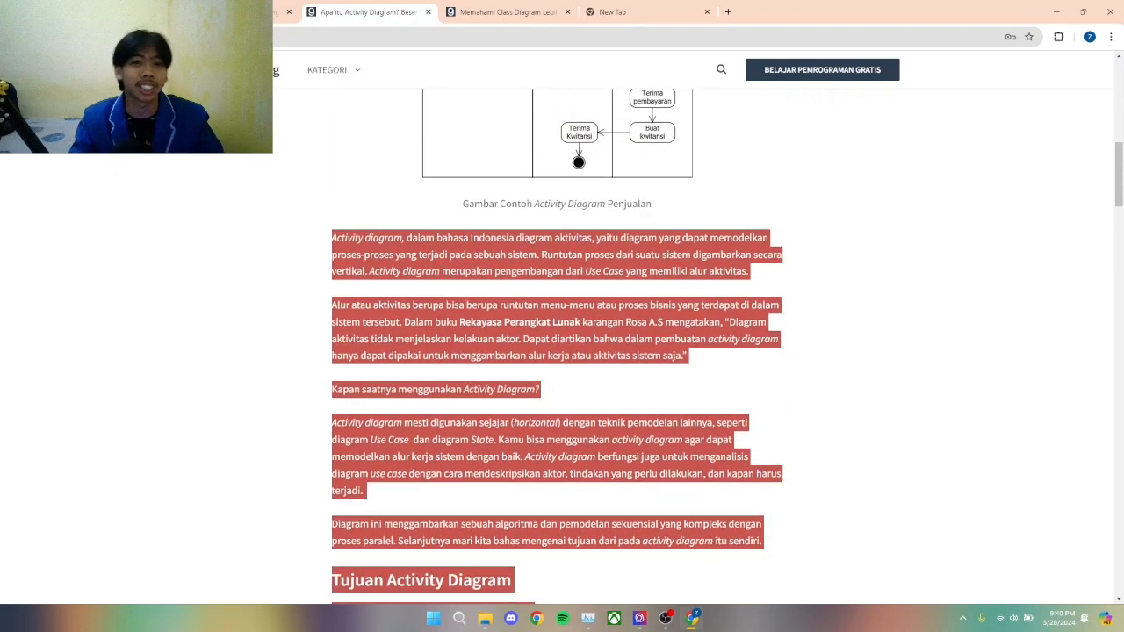
scroll(557, 346, down, 1)
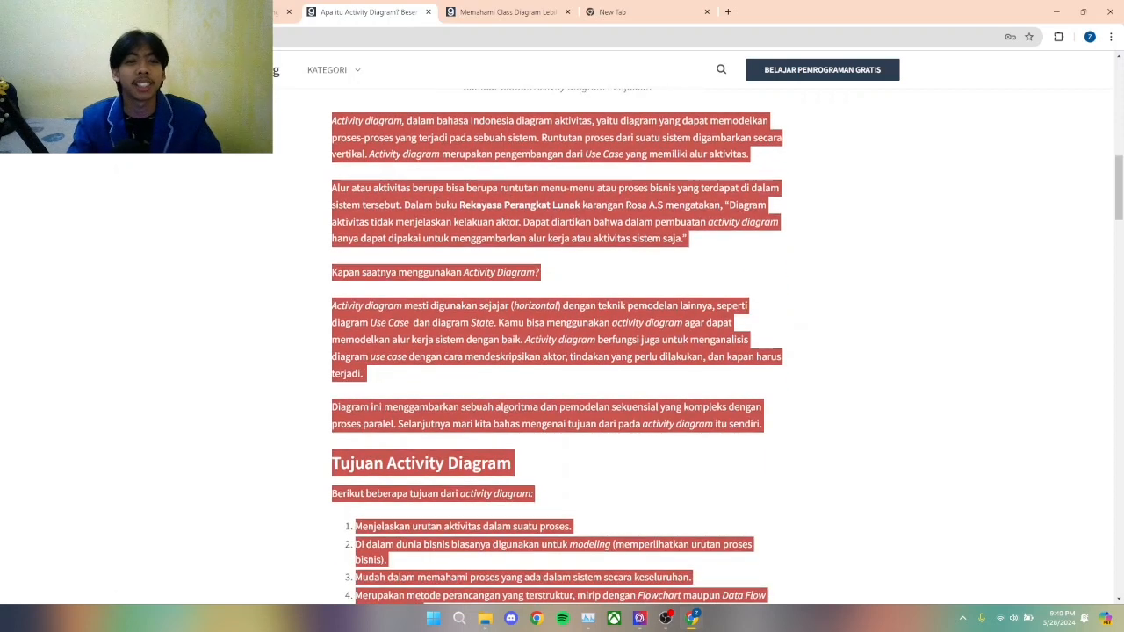
Step: Open the class diagram article and read its Definisi, Fungsi and Keunggulan sections
click(509, 12)
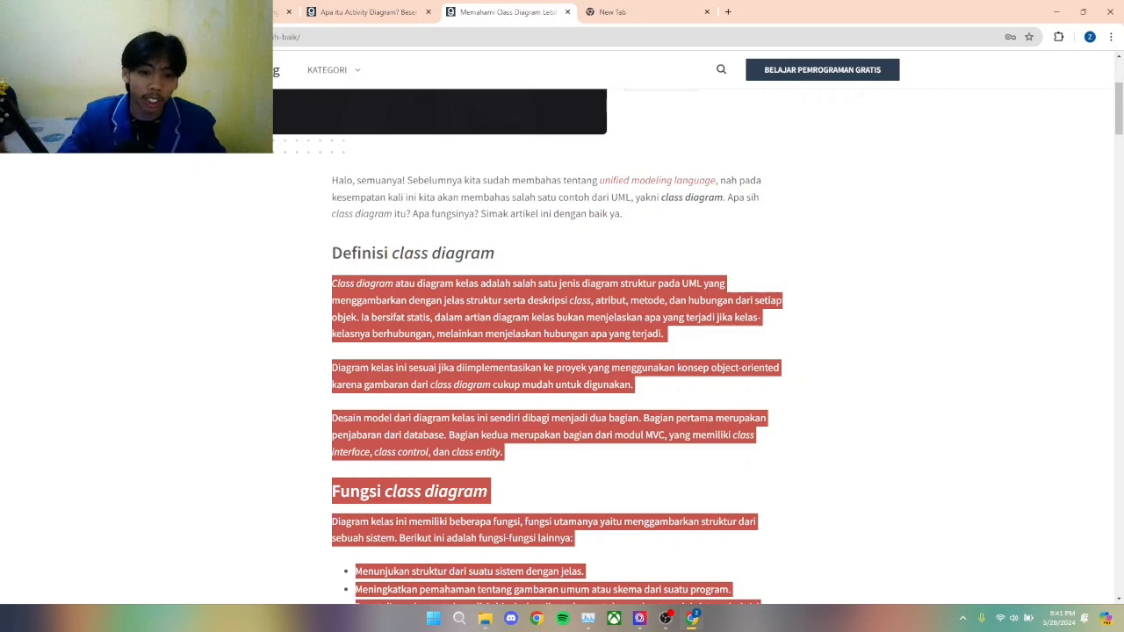
scroll(557, 351, down, 1)
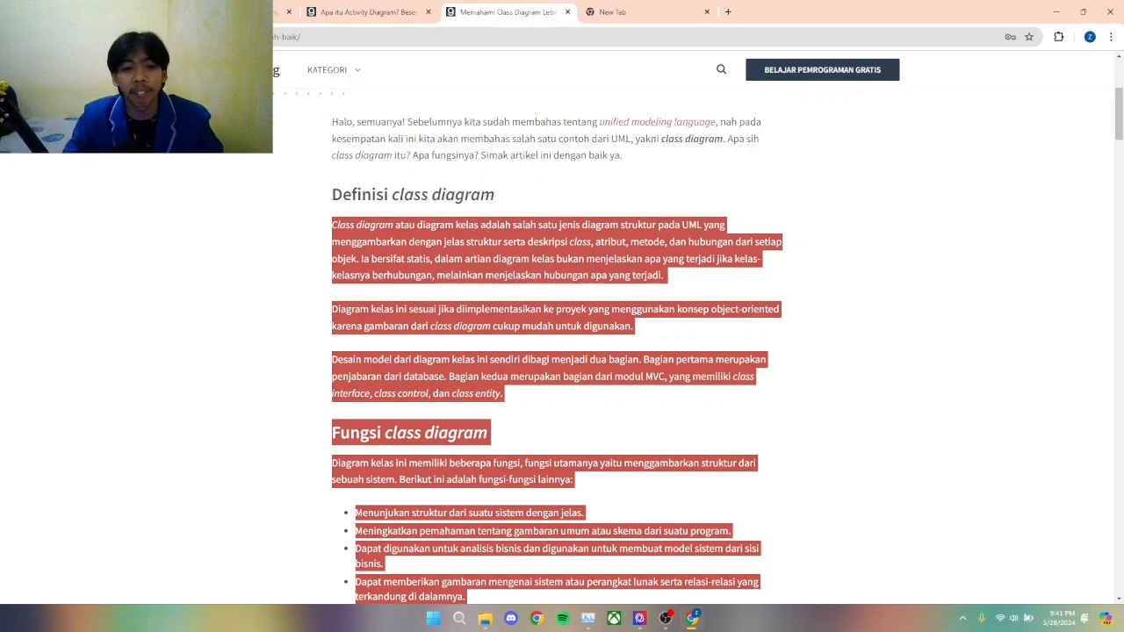
scroll(557, 351, down, 2)
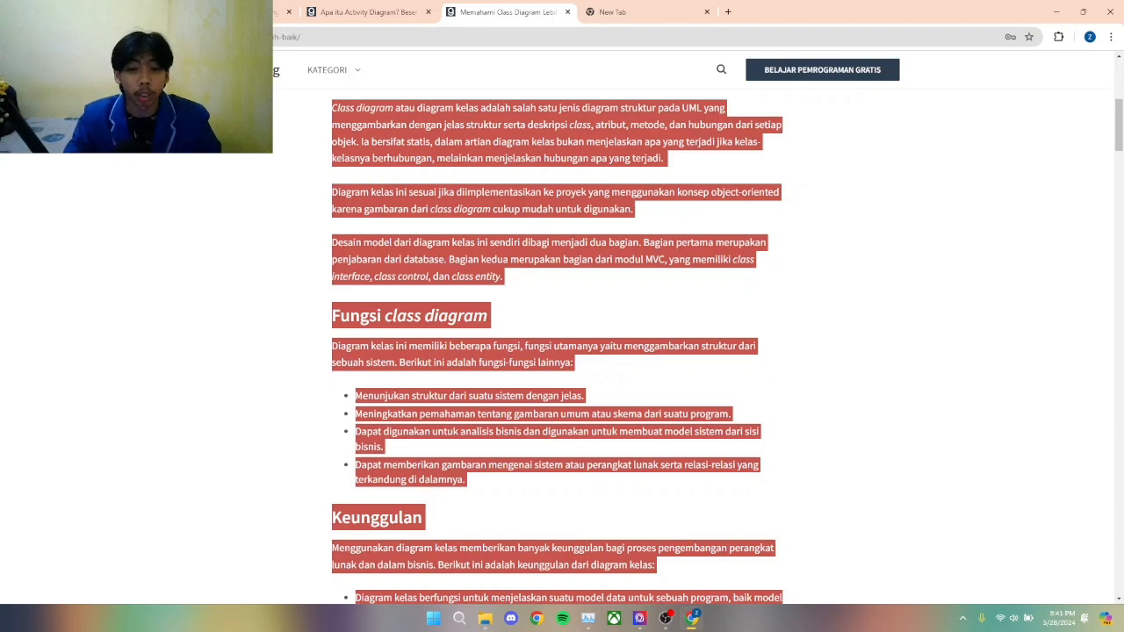
scroll(557, 351, down, 1)
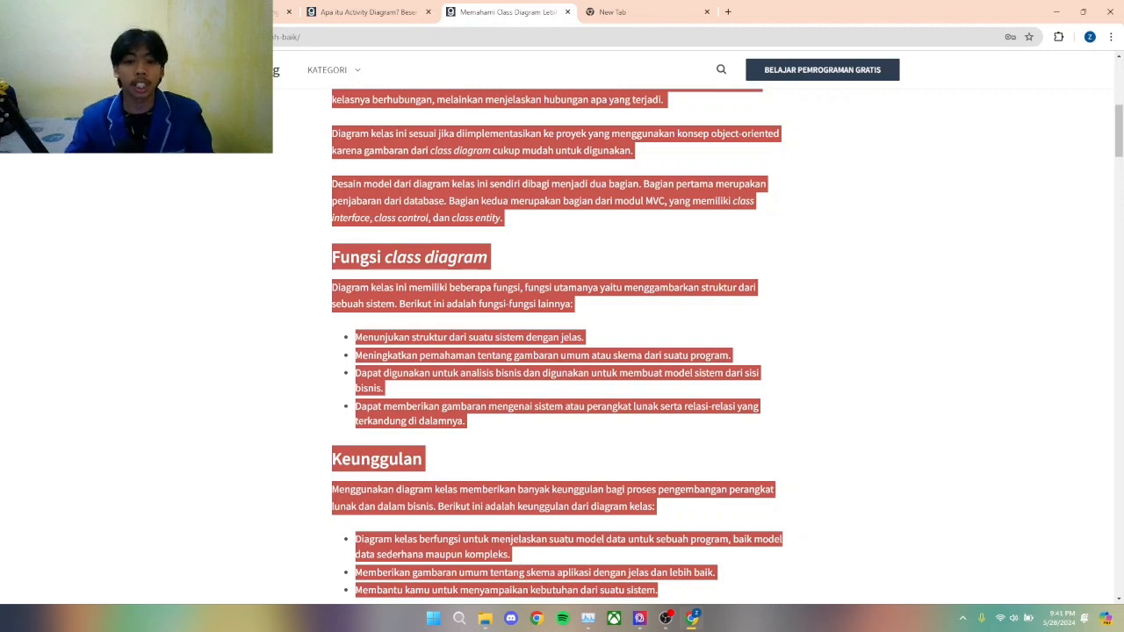
scroll(557, 351, down, 2)
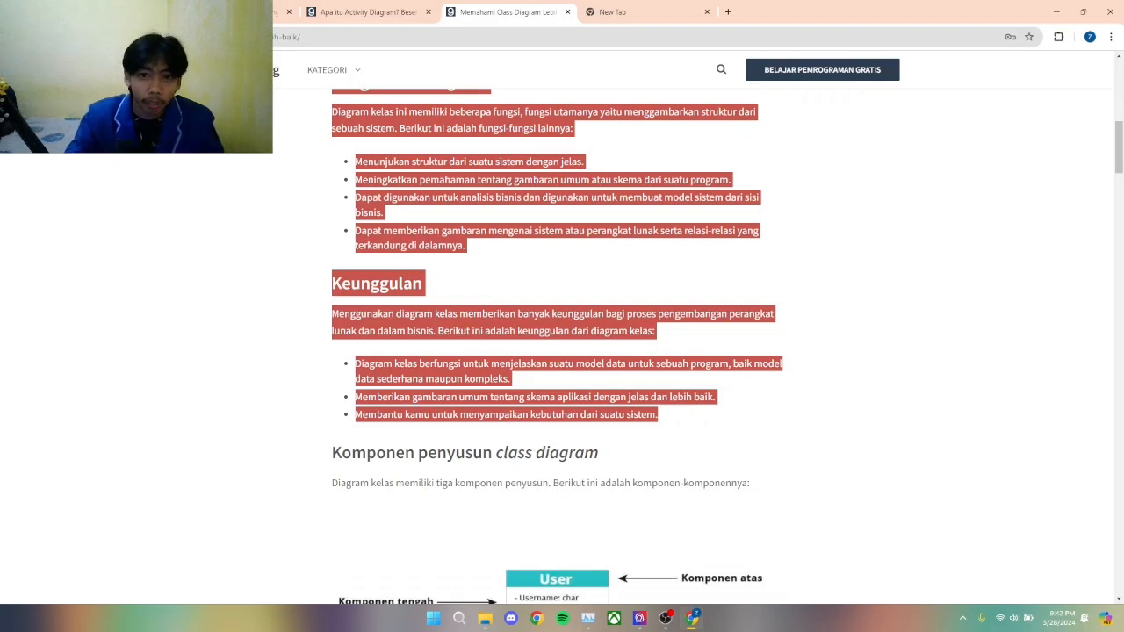
scroll(558, 342, up, 1)
scroll(558, 342, up, 1)
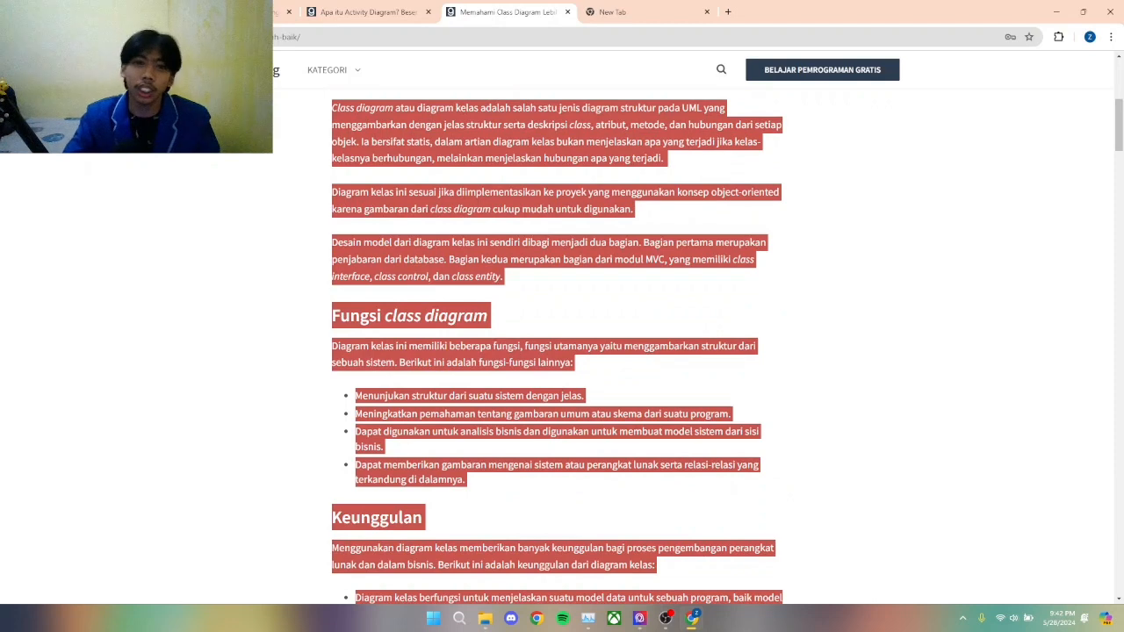
Step: Go back from the class diagram article to the blank start page, revisiting the other open UML articles before returning to it
key(alt+Left)
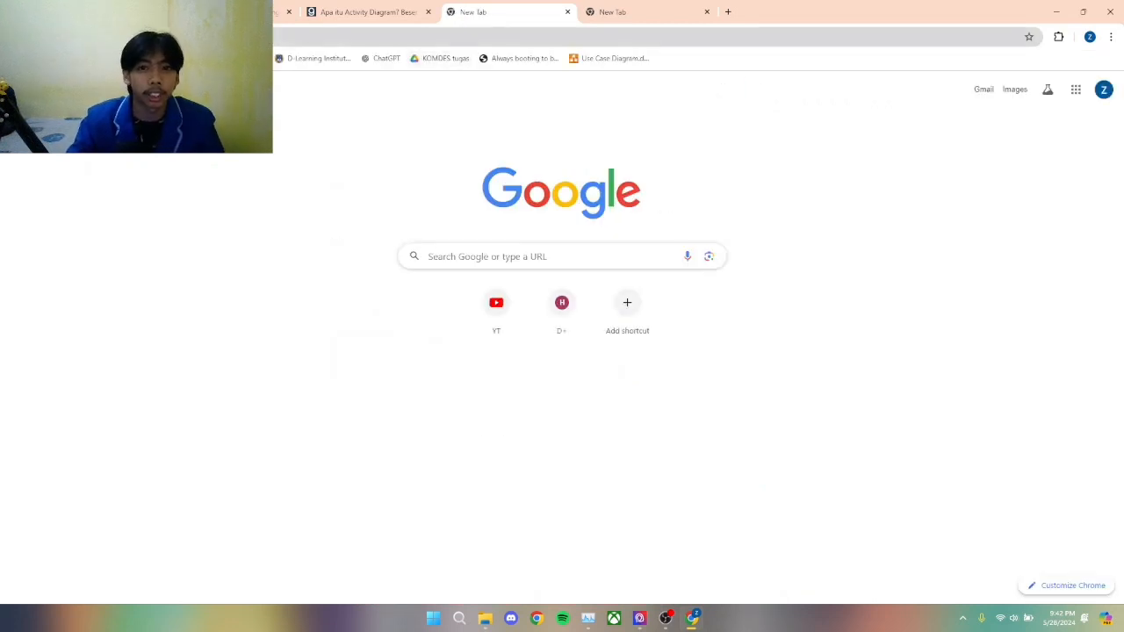
key(ctrl+shift+Tab)
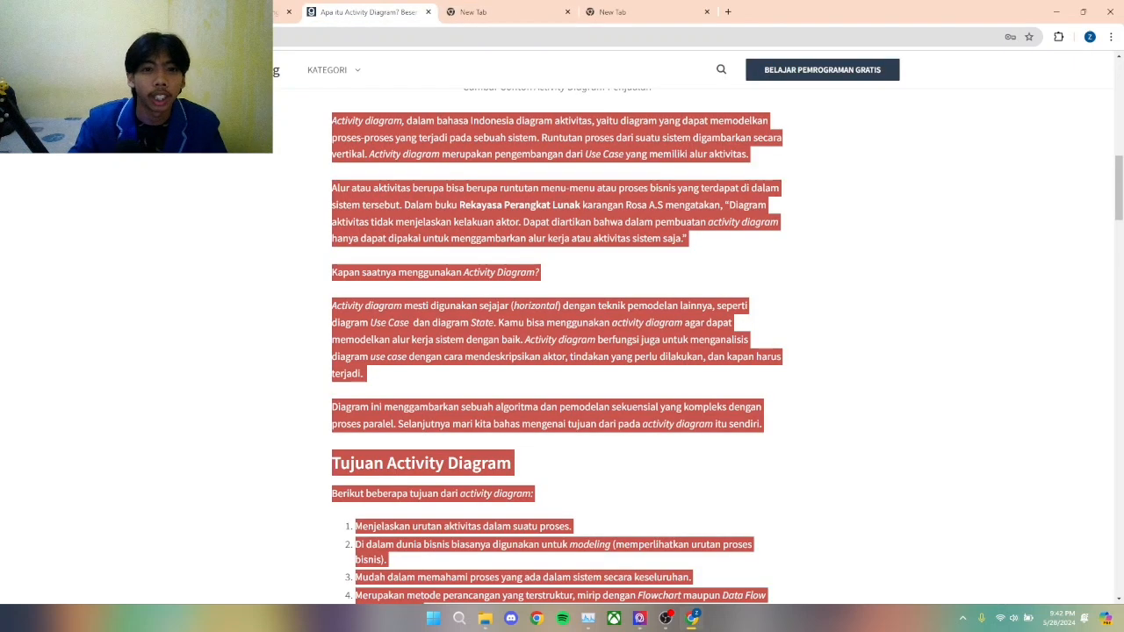
key(ctrl+Tab)
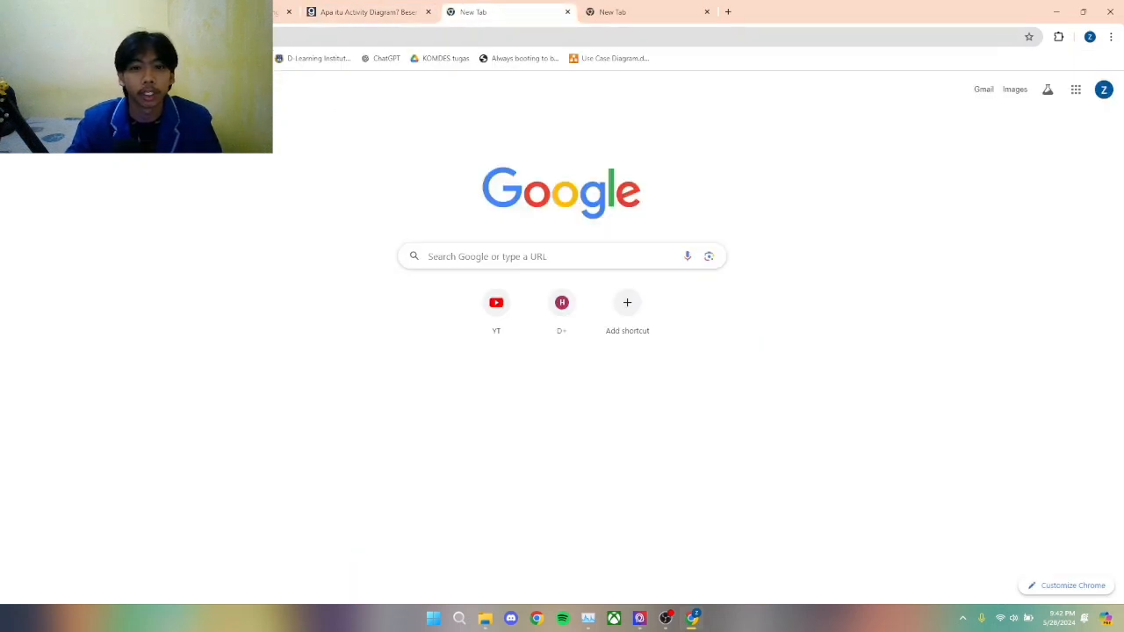
key(ctrl+l)
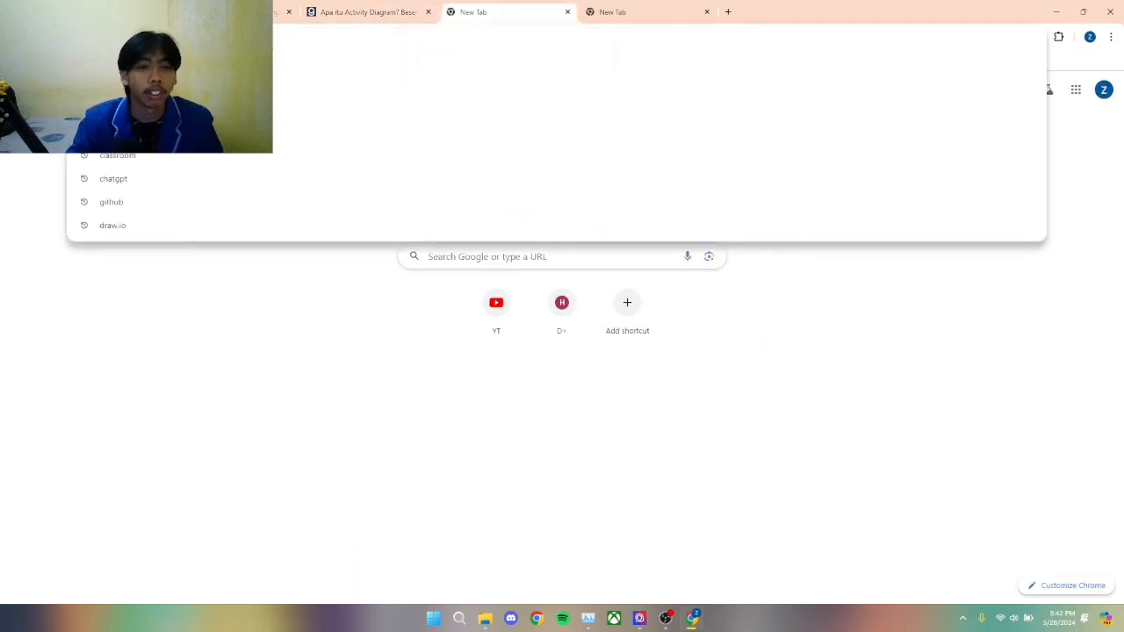
key(ctrl+shift+Tab)
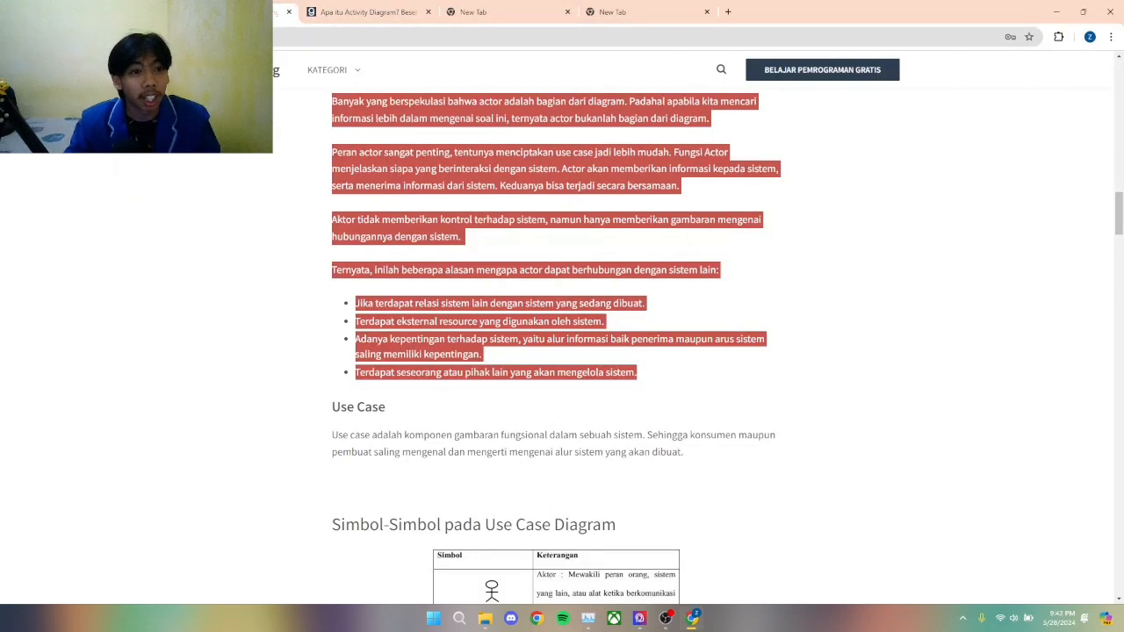
scroll(557, 343, up, 7)
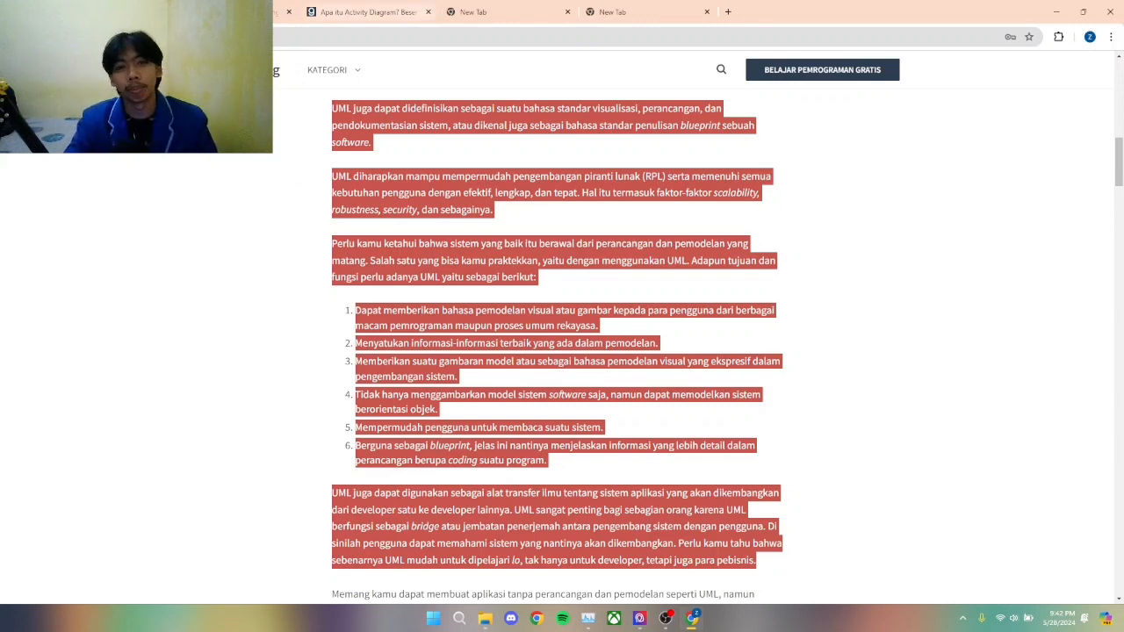
click(492, 11)
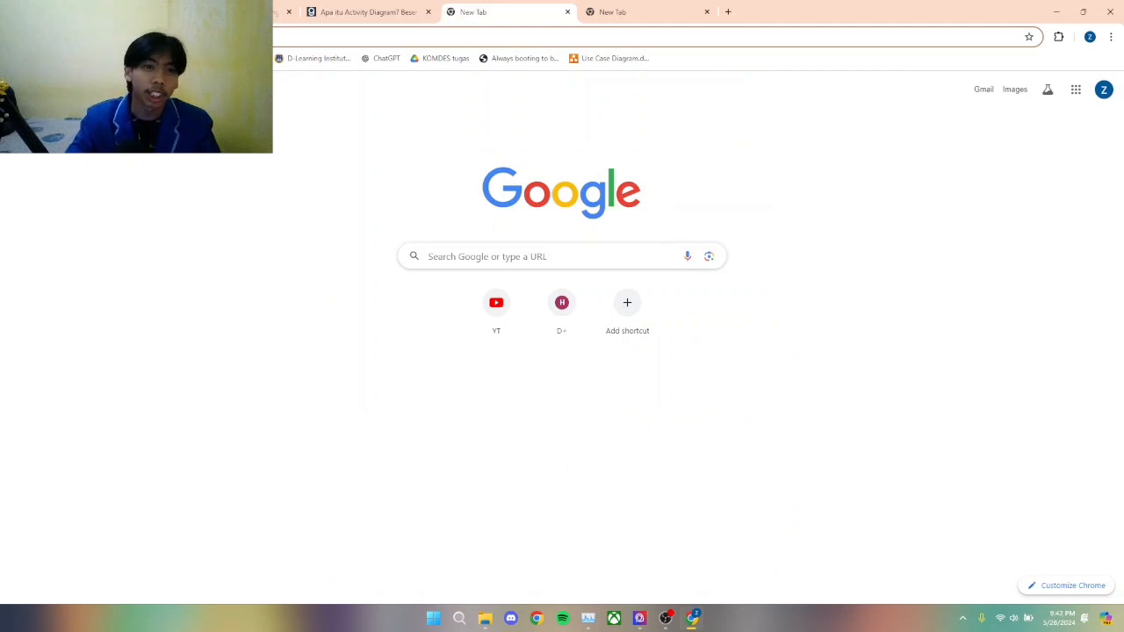
Step: Search the web for draw.io and open the draw.io diagram editor from the results
click(176, 37)
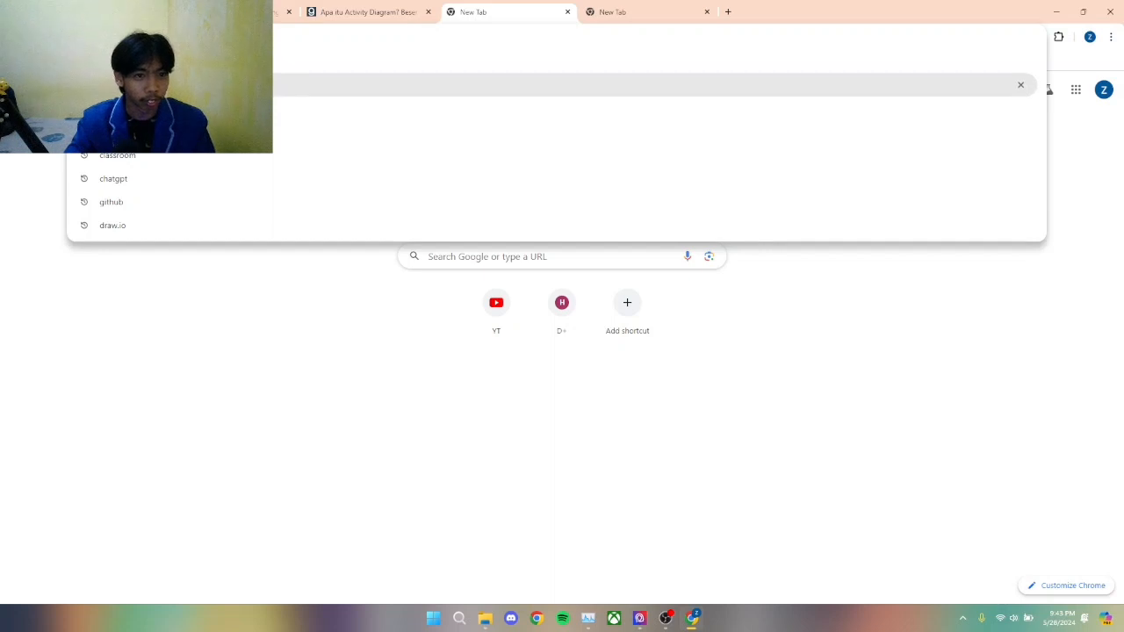
key(Down)
key(Down)
key(Down)
key(Down)
key(Down)
key(Return)
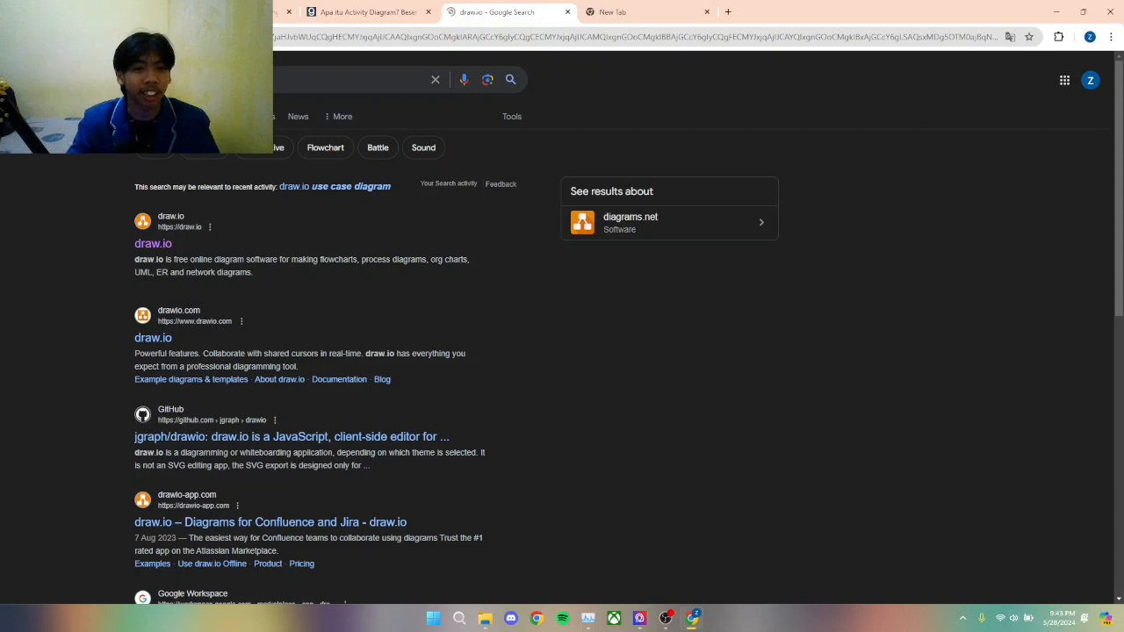
click(153, 245)
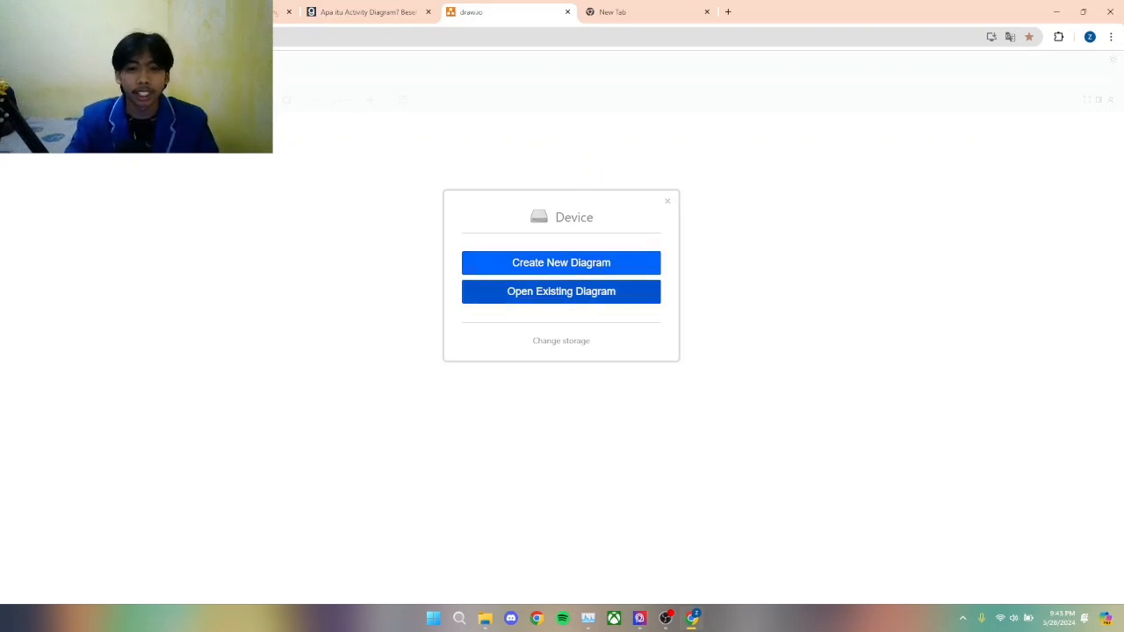
Step: Create a new blank diagram on the device and save it as an XML file named "UTS Afad"
click(561, 262)
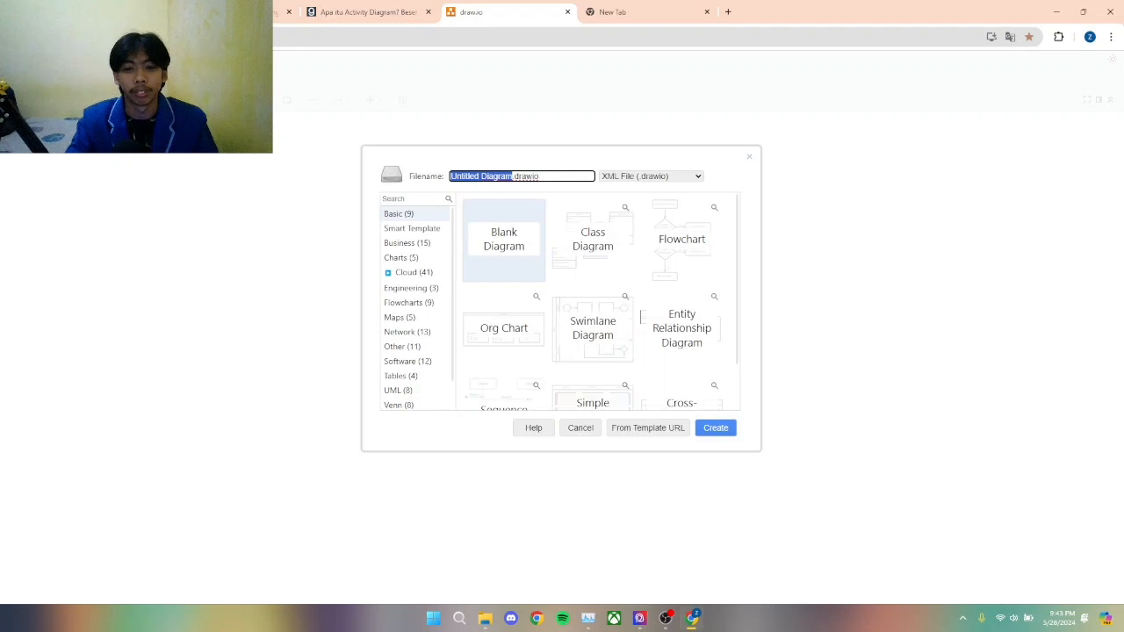
click(716, 428)
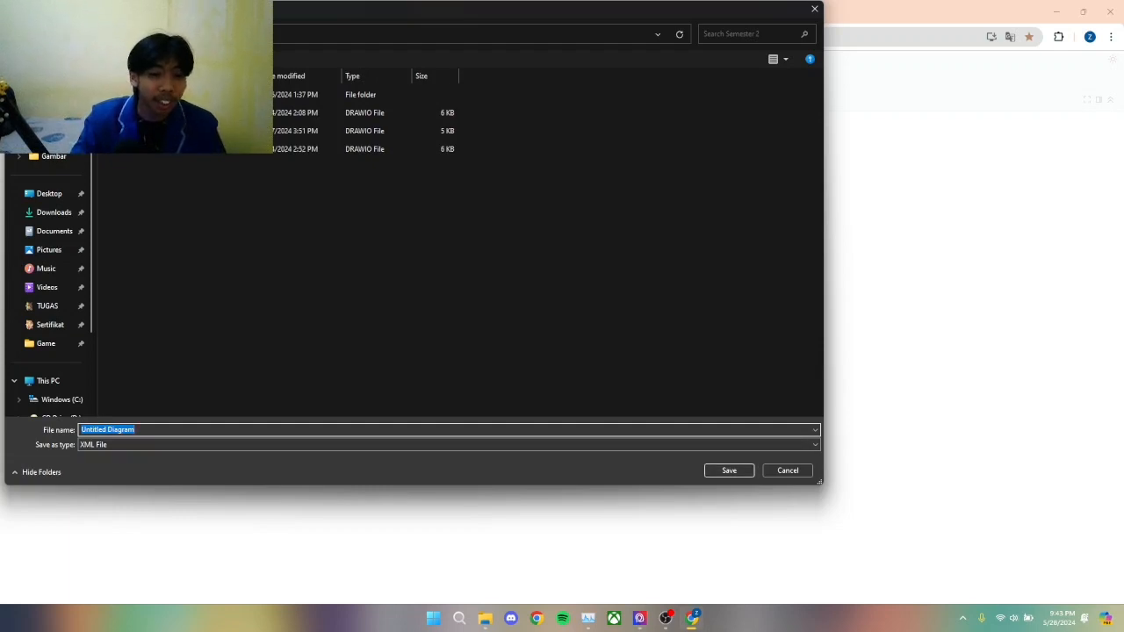
click(140, 429)
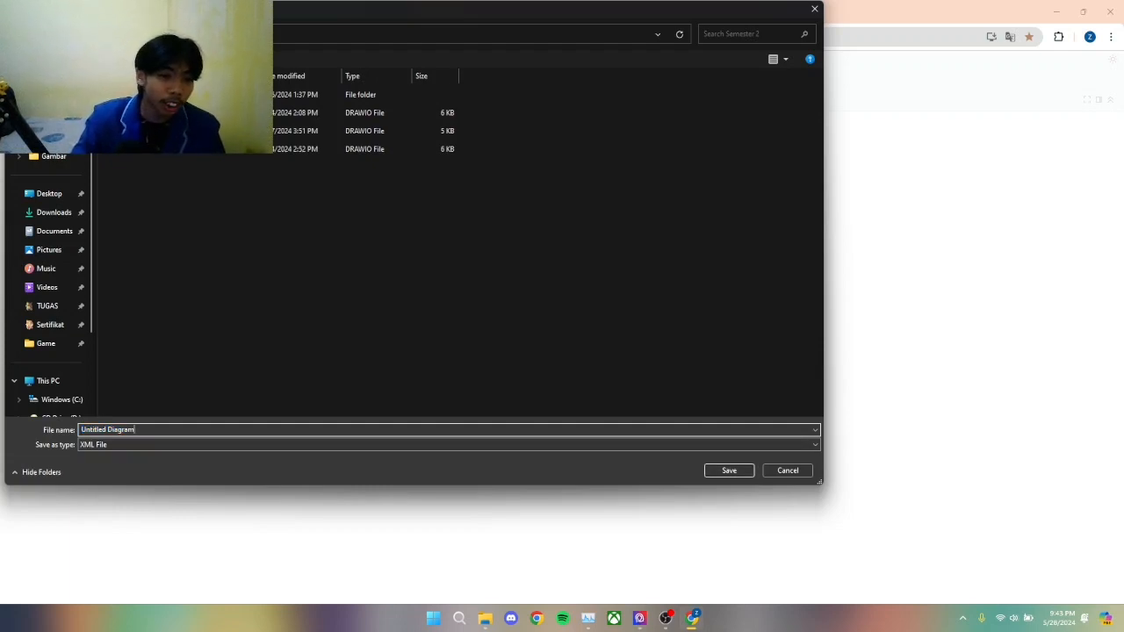
drag(108, 429, 80, 429)
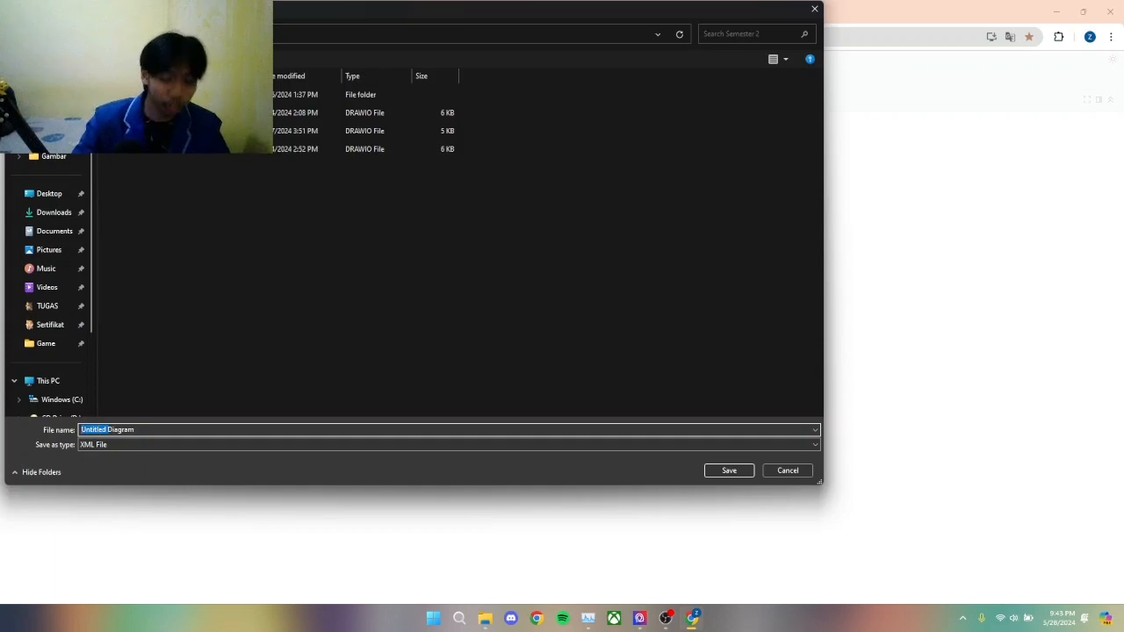
text(U)
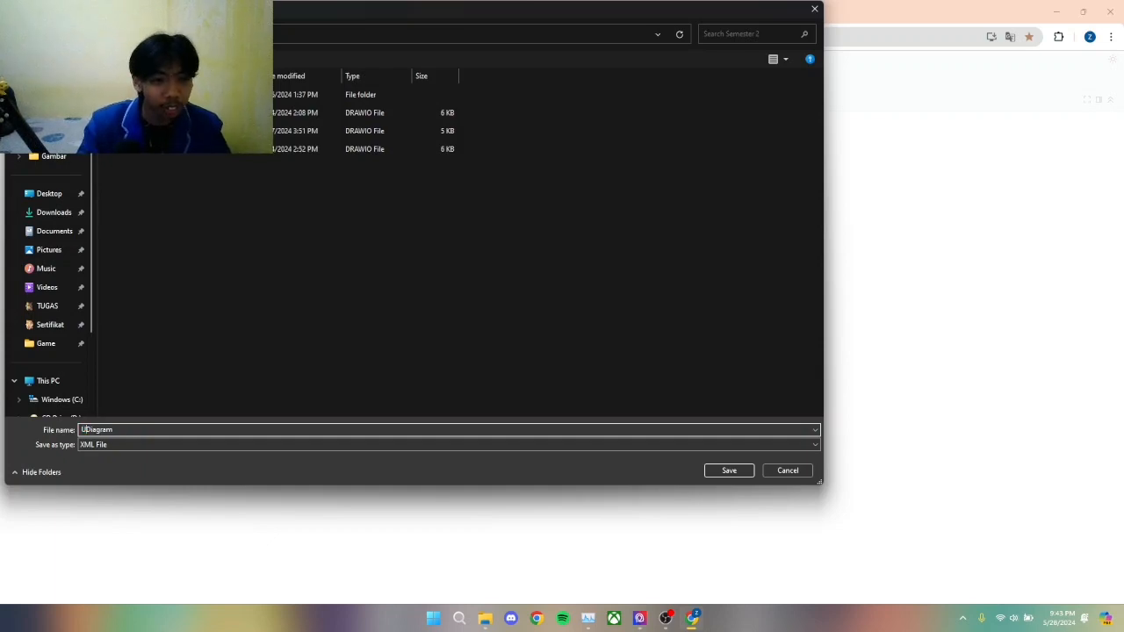
text(TS)
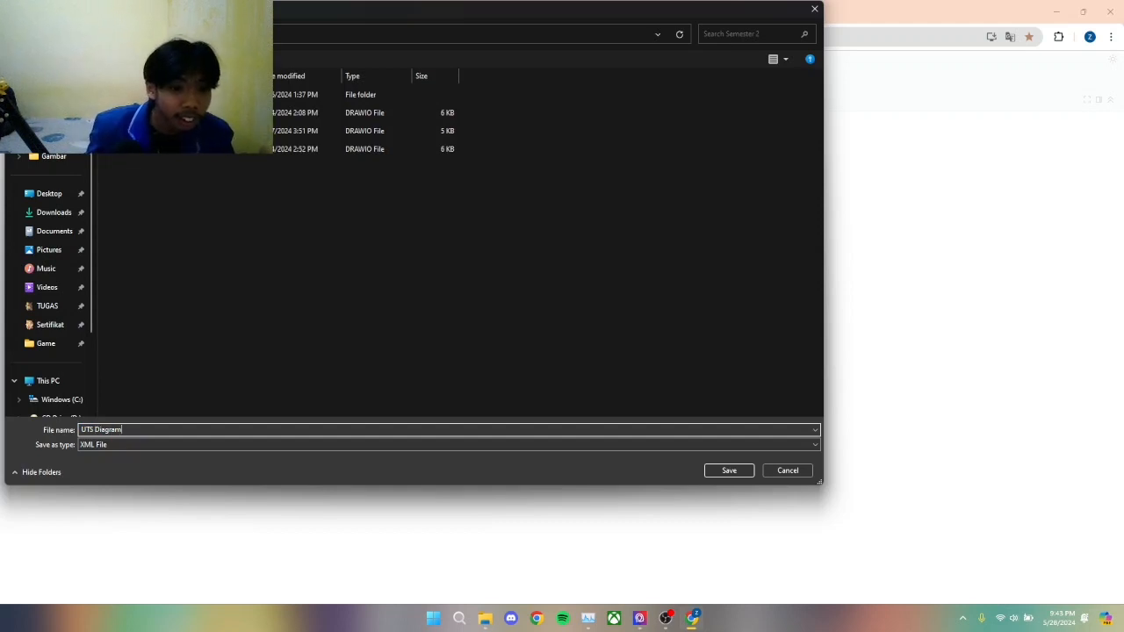
key(BackSpace)
key(BackSpace)
key(BackSpace)
key(BackSpace)
key(BackSpace)
key(BackSpace)
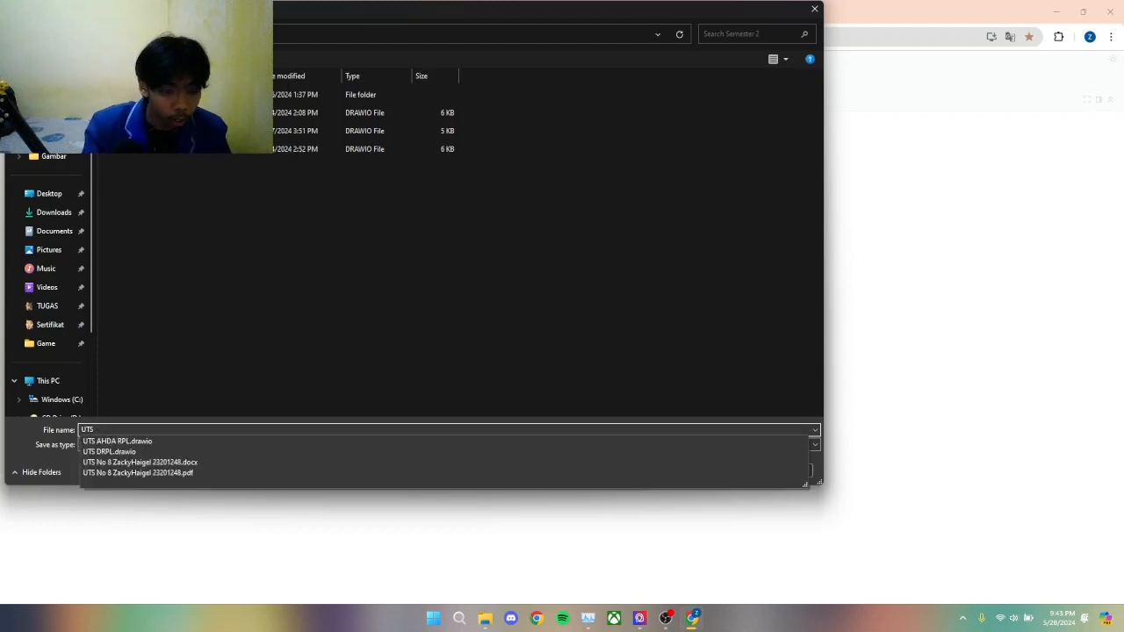
text(Afad)
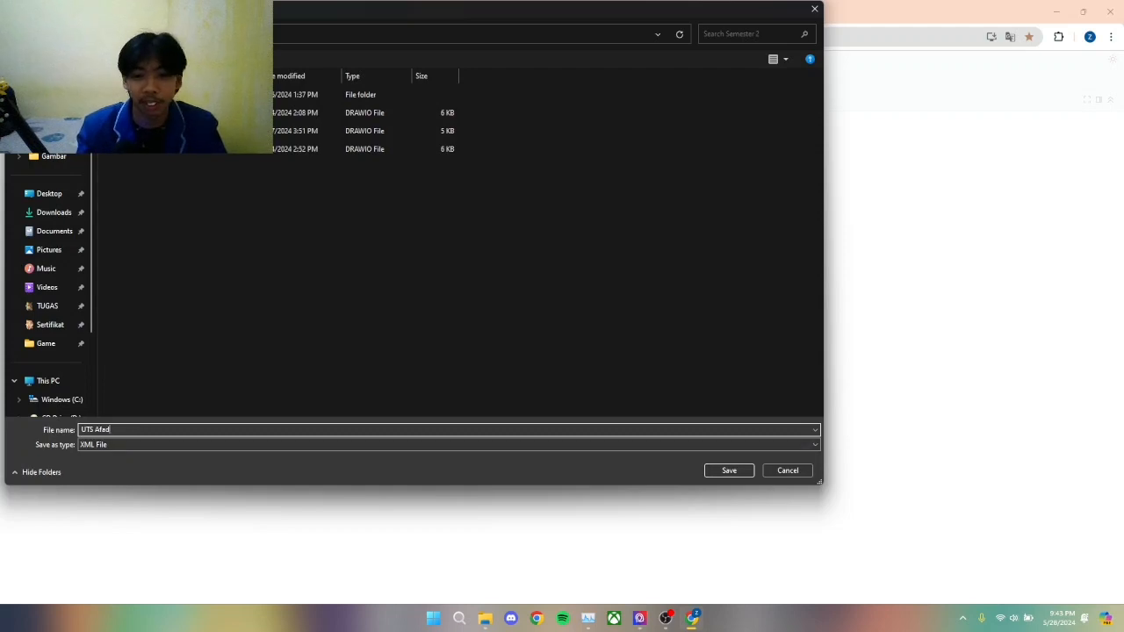
key(Return)
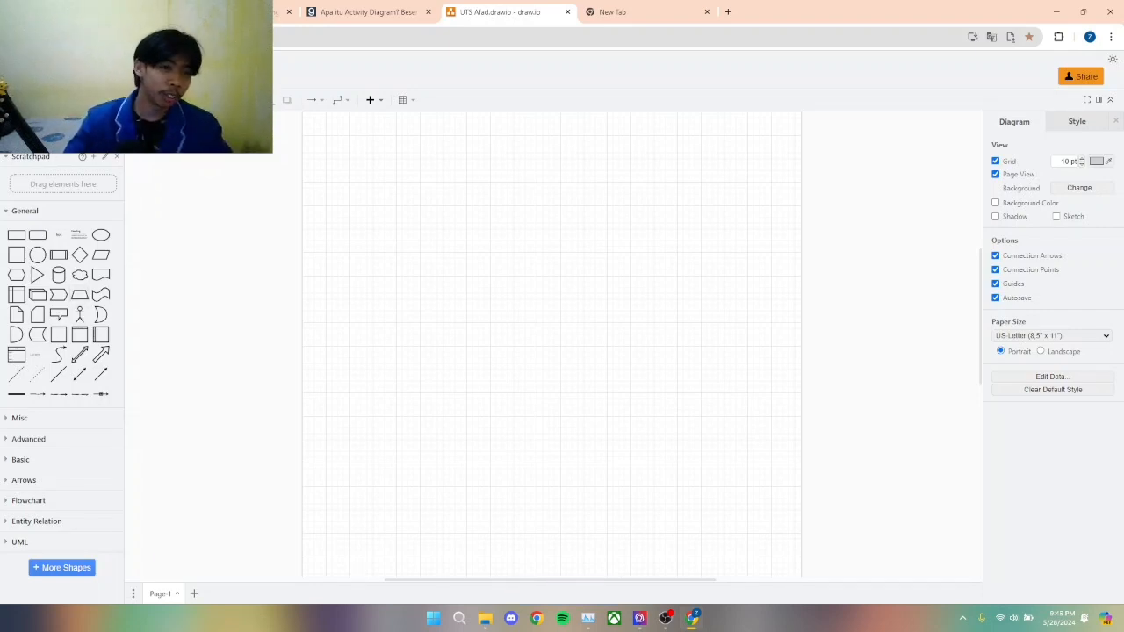
Step: Place a slightly enlarged rectangle near the top centre of the page and label it "Cara membuat akun di Mobile Legens"
drag(16, 234, 566, 188)
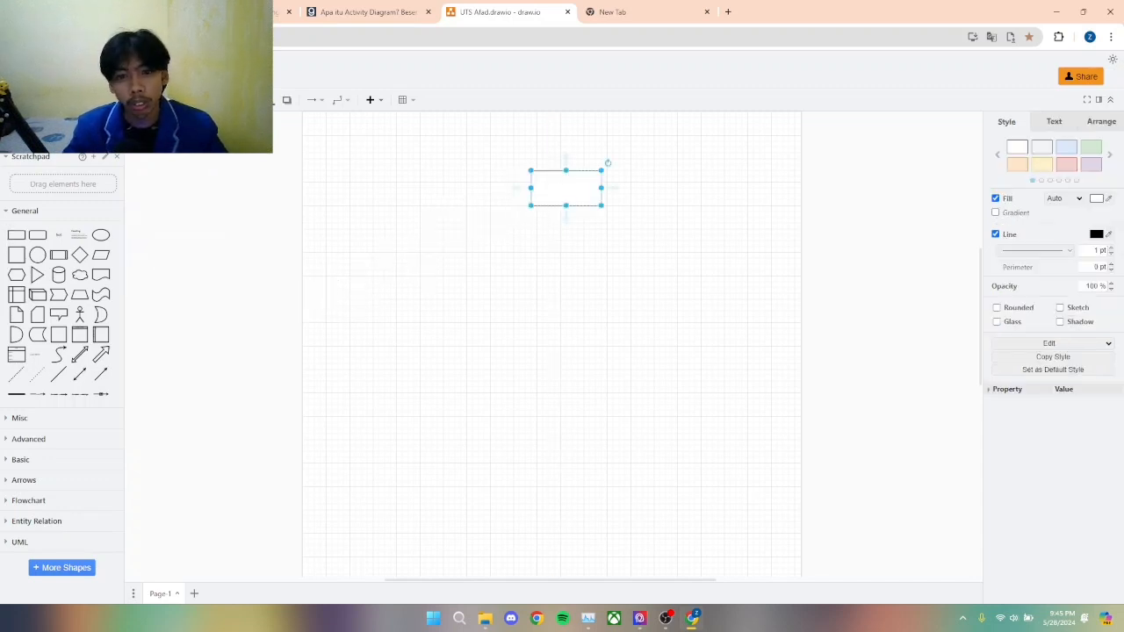
drag(601, 204, 558, 185)
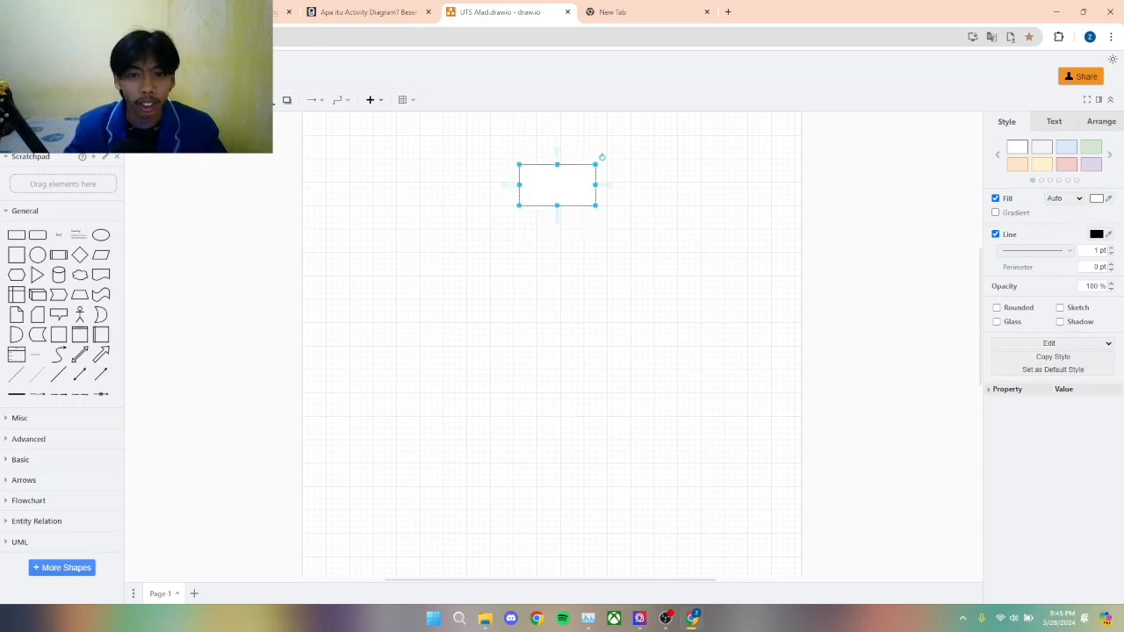
double_click(557, 185)
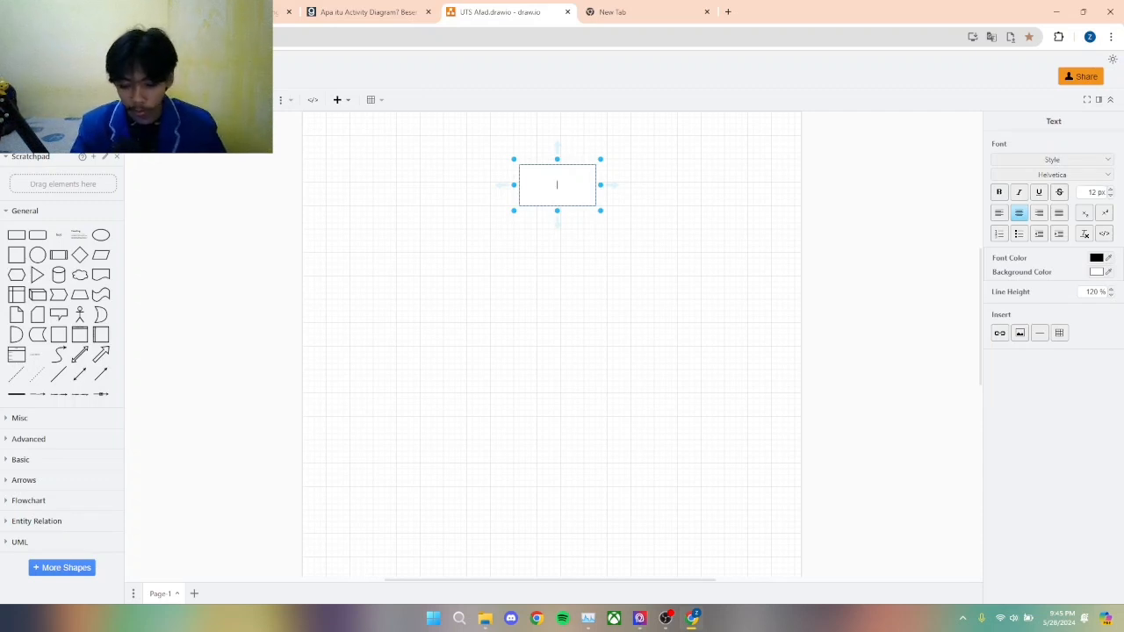
text(cCa)
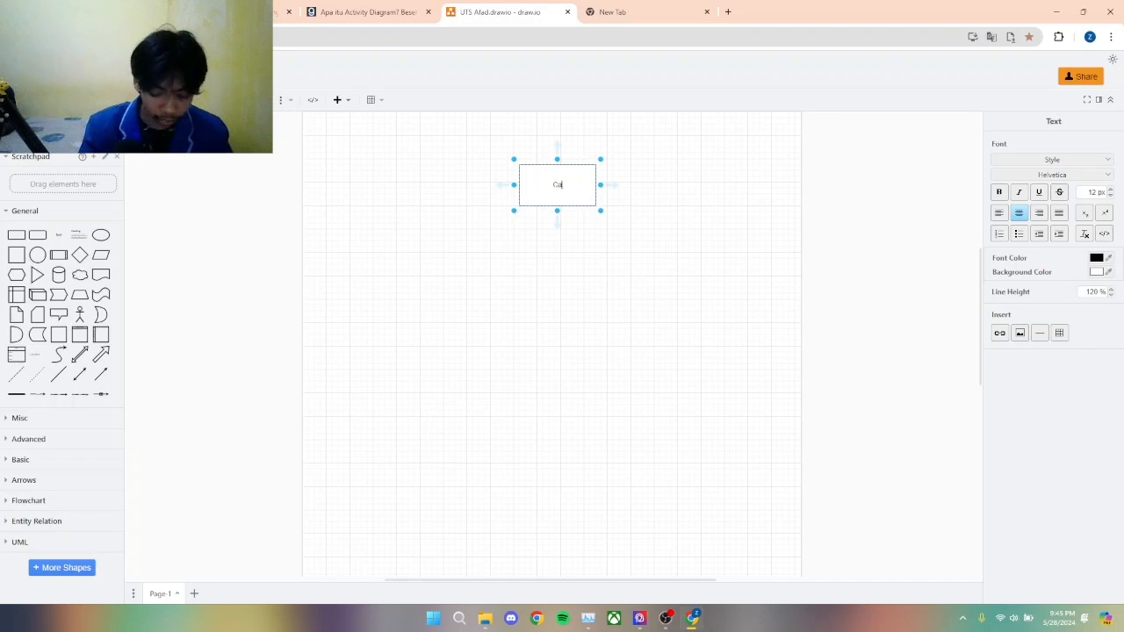
text(ra membu)
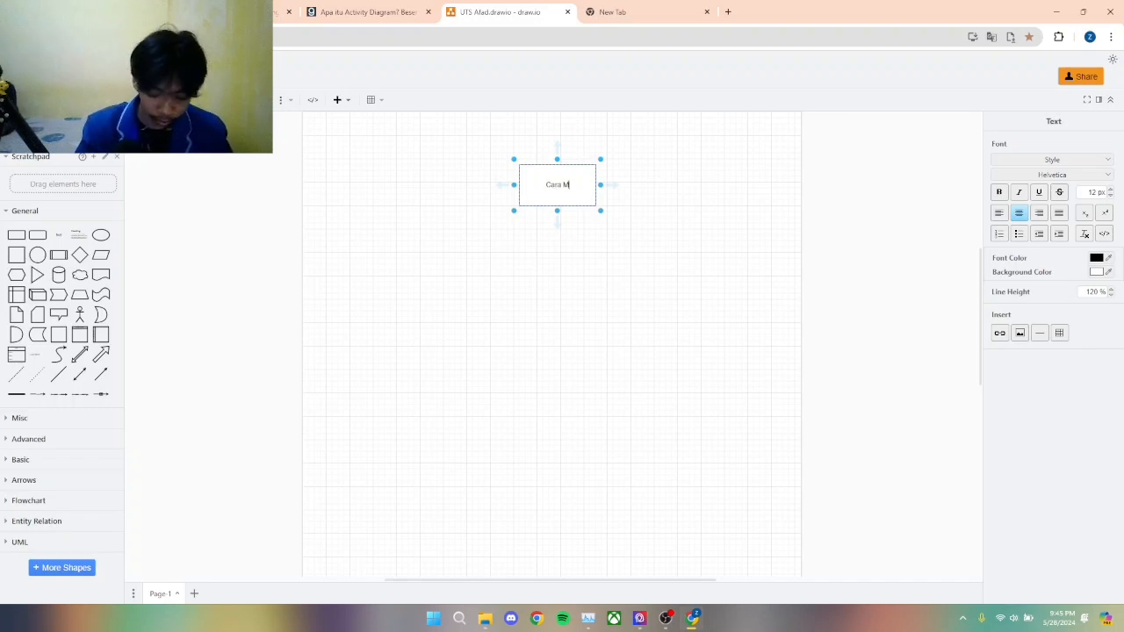
text(at)
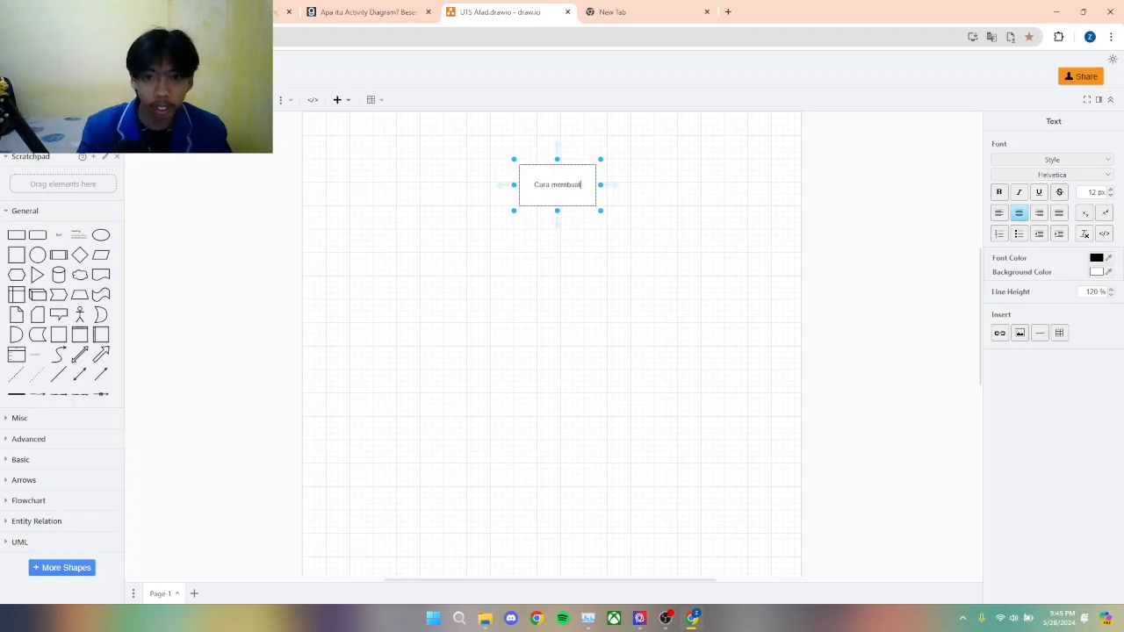
text( akun)
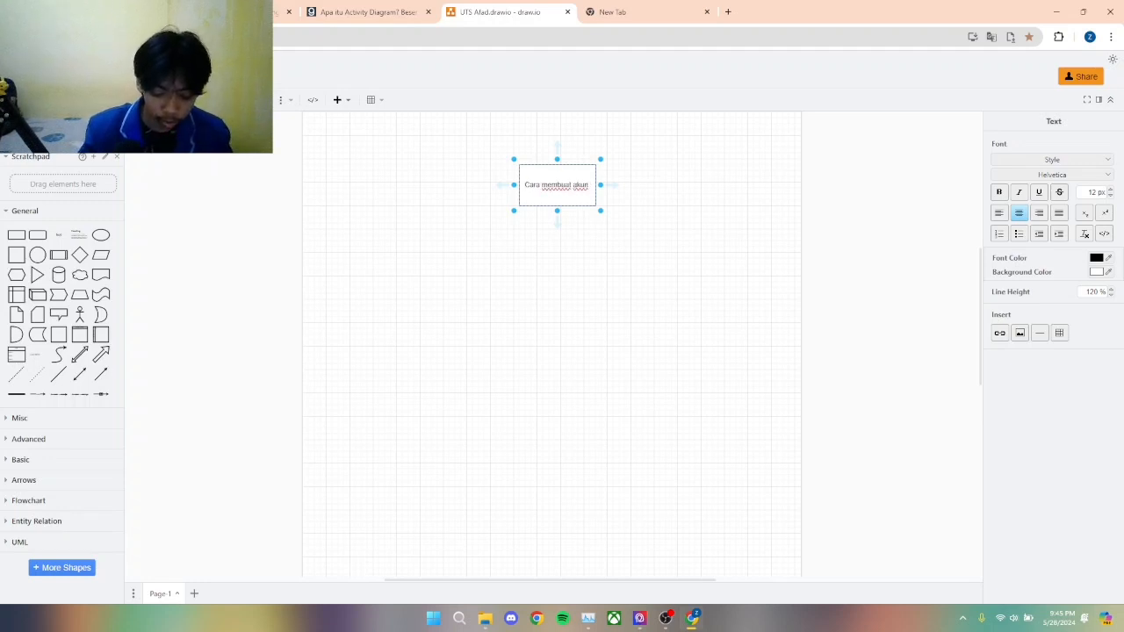
text( di)
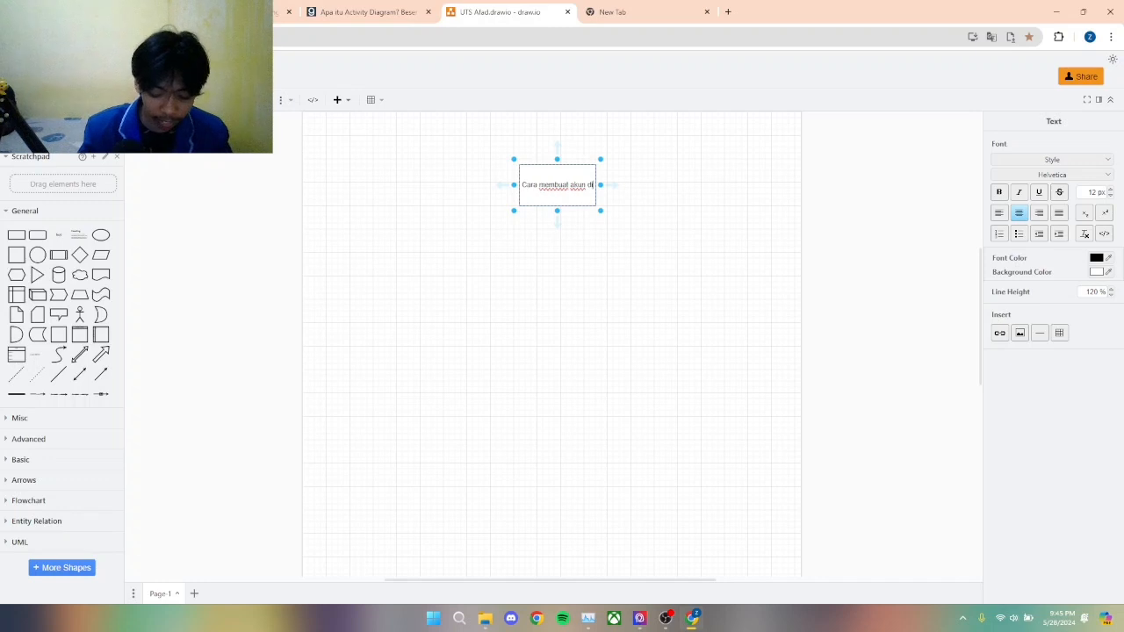
text( Mob)
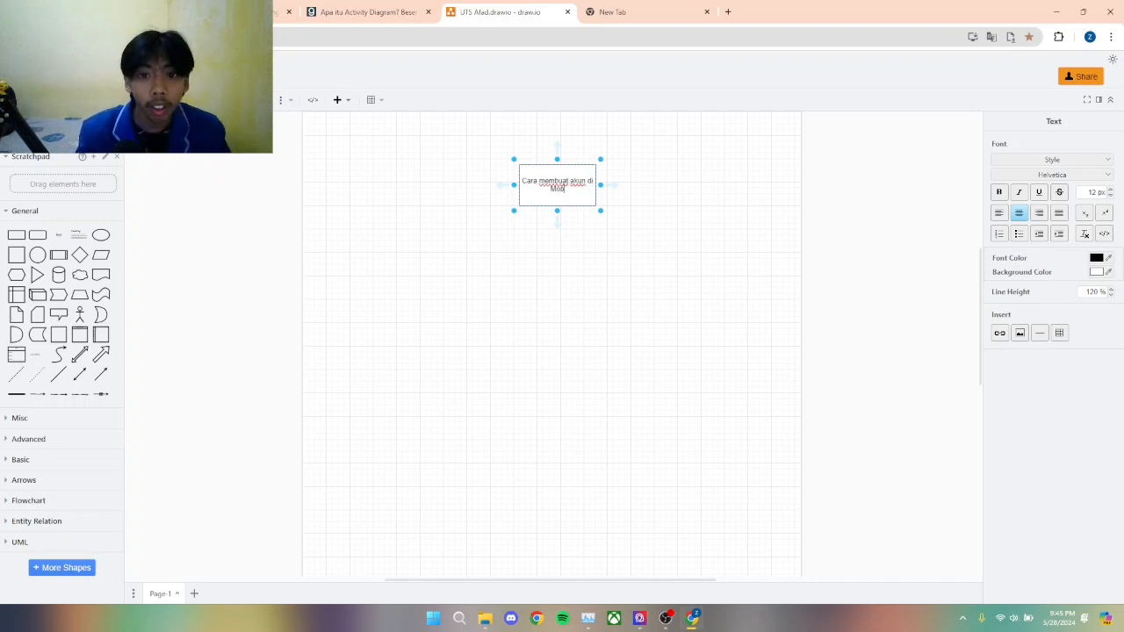
text(ile L)
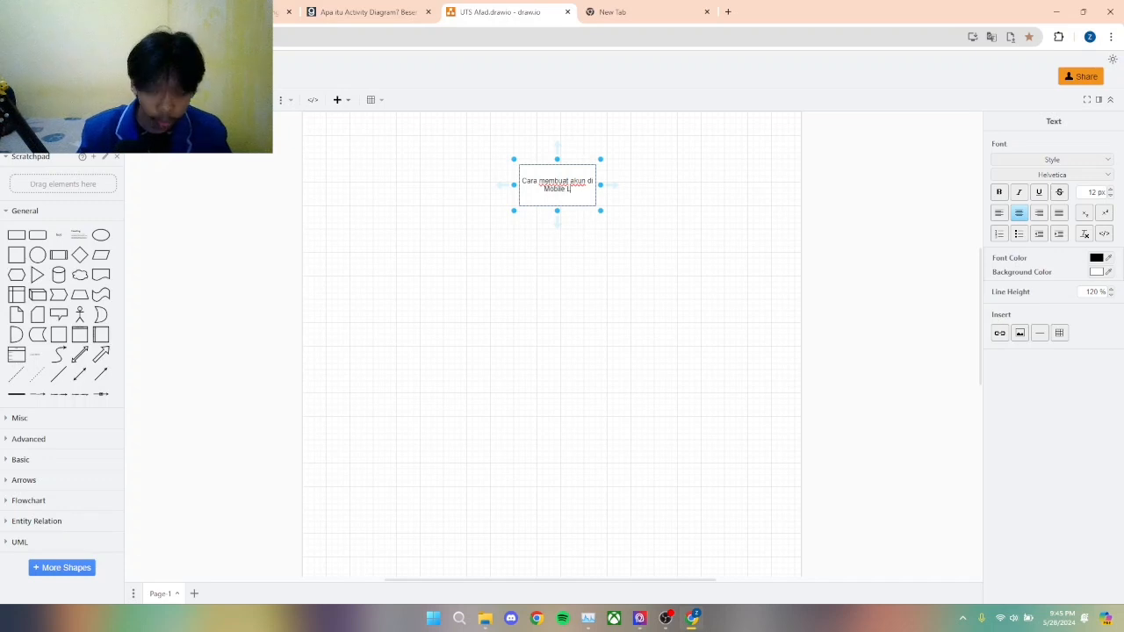
text(egens)
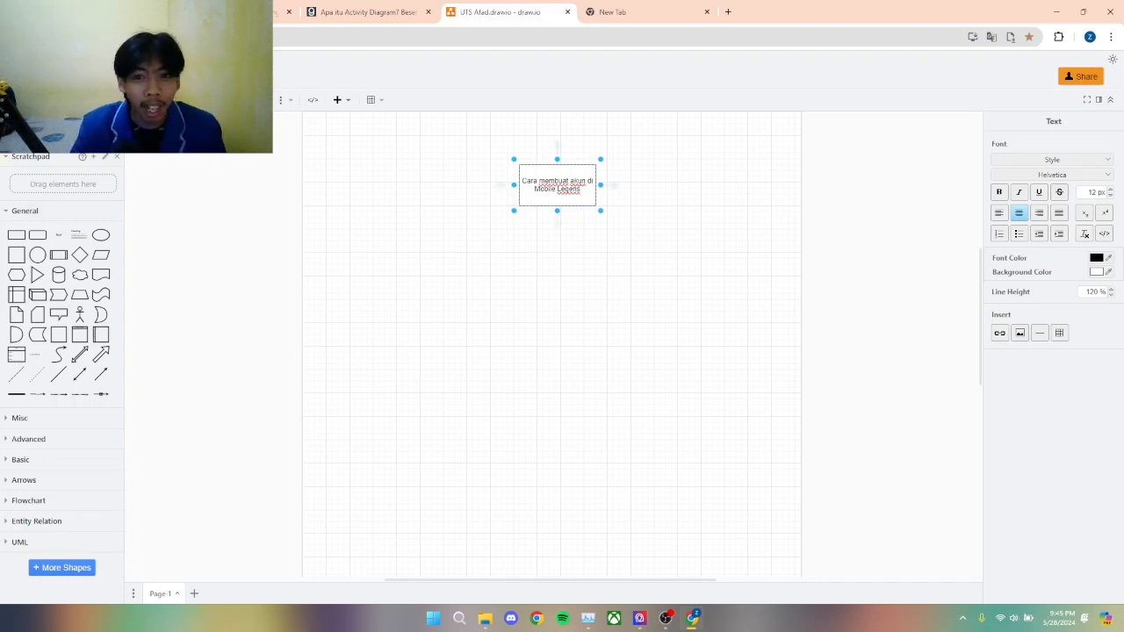
key(Escape)
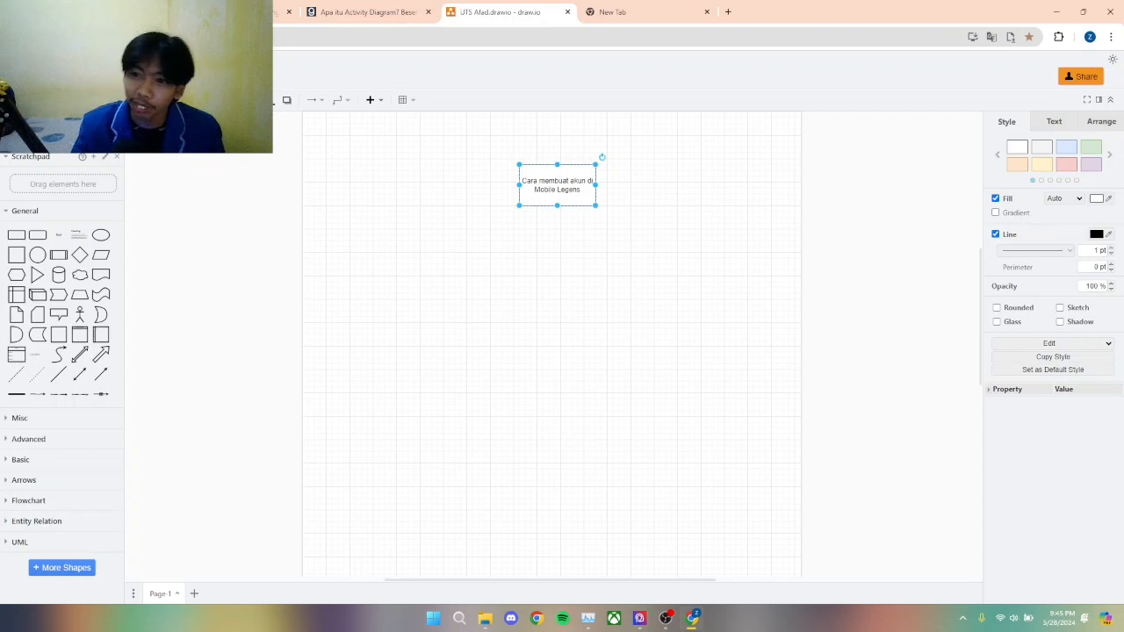
Step: Try light blue, red, blue and green colour styles on the title rectangle and set it back to plain white
click(1066, 147)
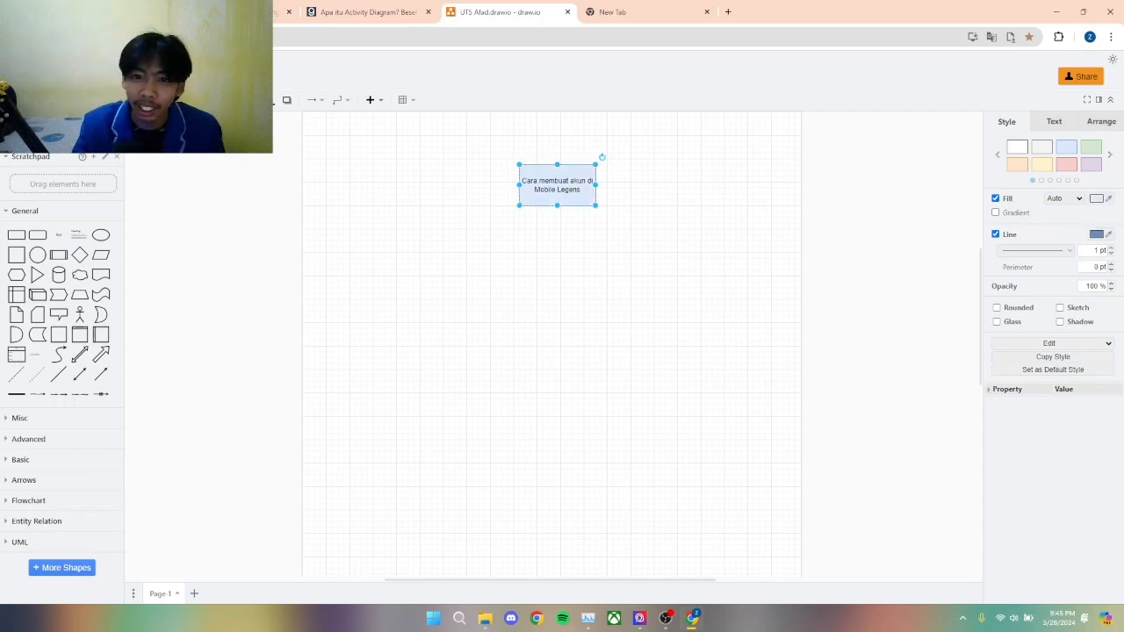
click(1091, 164)
click(1067, 164)
click(1109, 155)
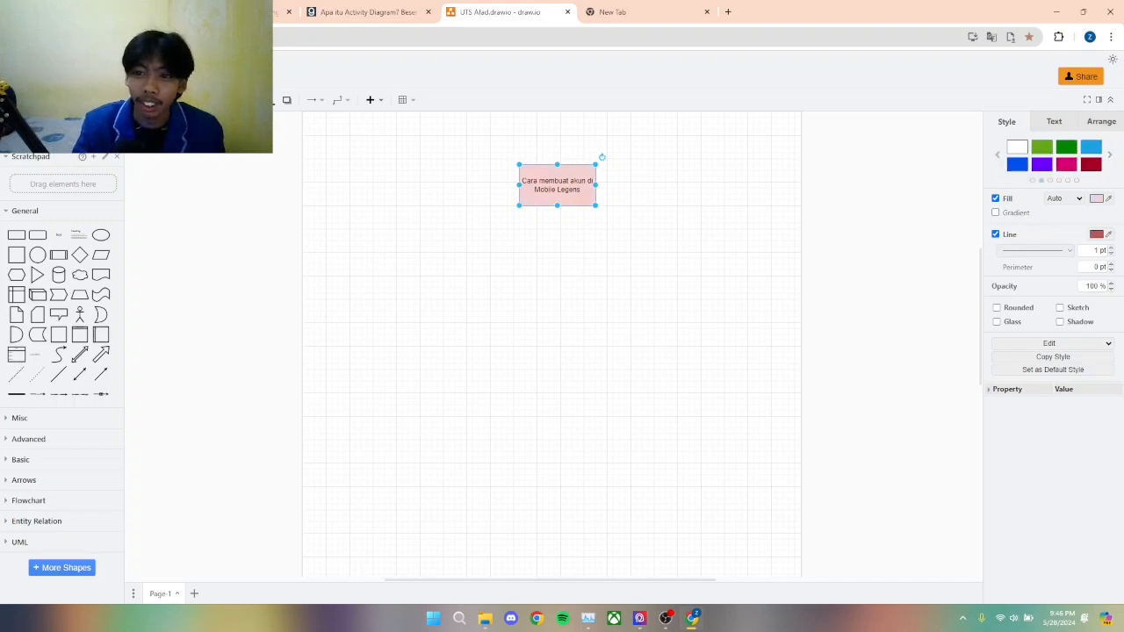
click(1017, 164)
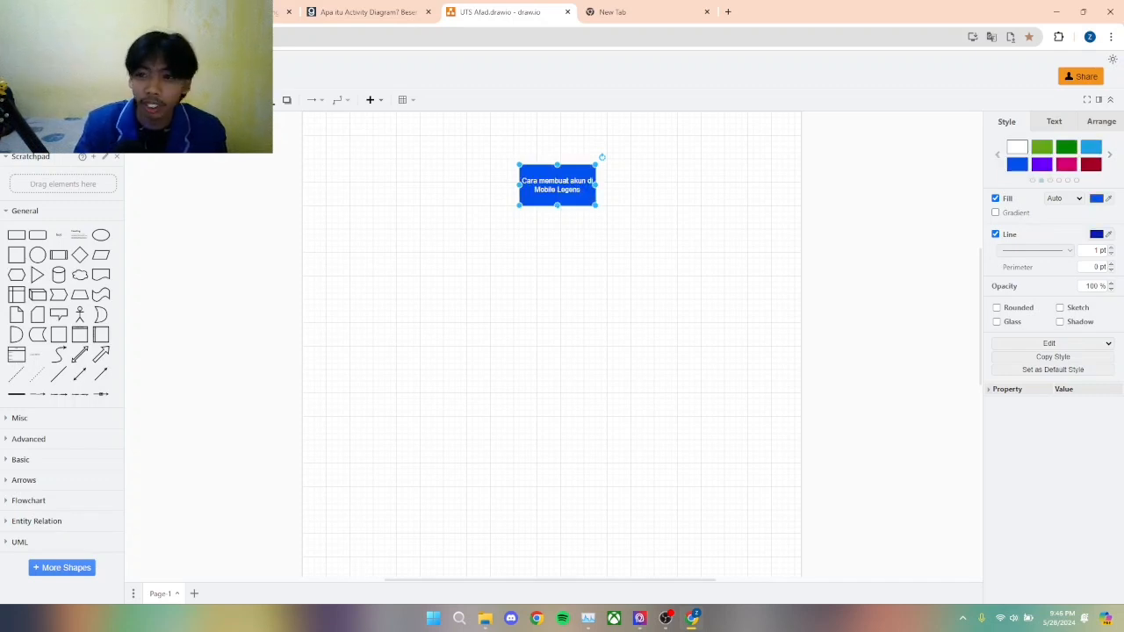
click(1067, 147)
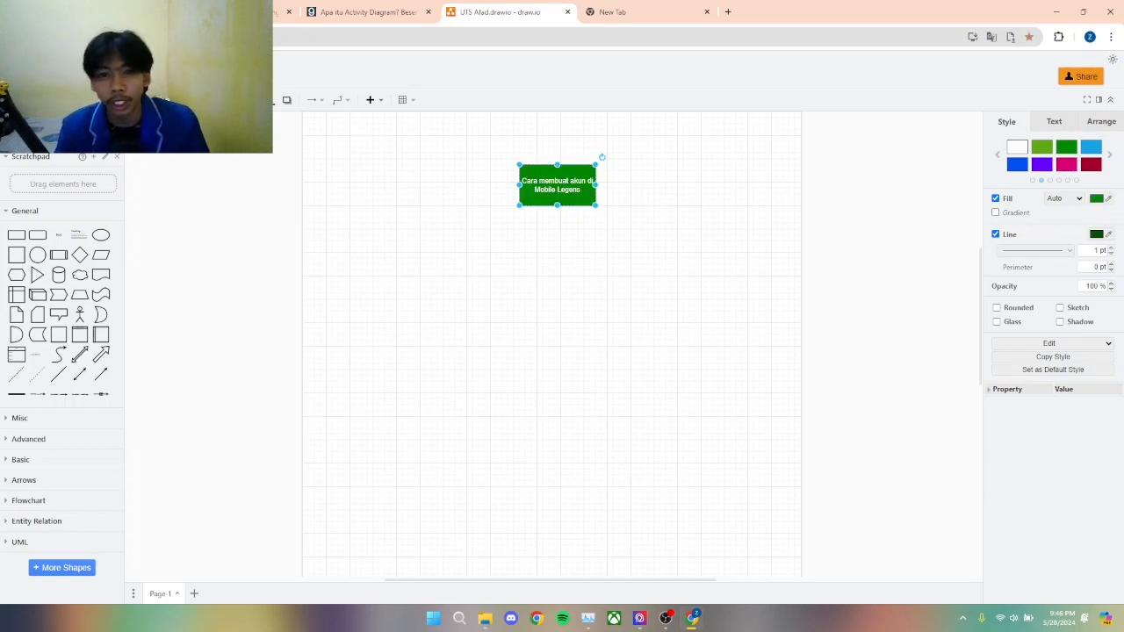
click(1017, 147)
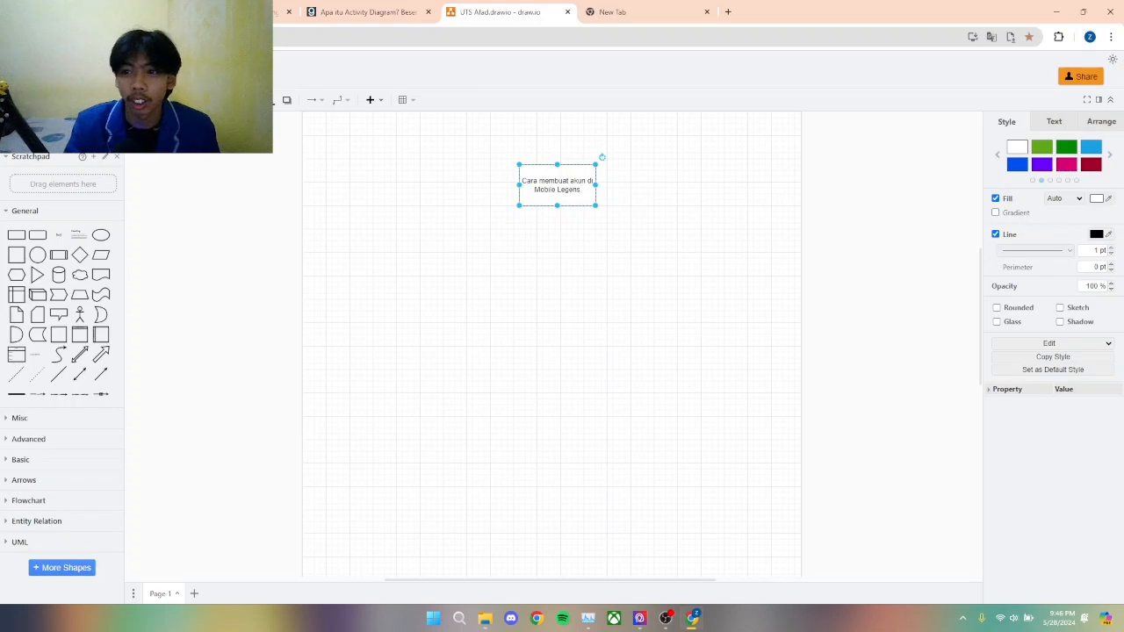
Step: Make the title rectangle's text bold
click(1054, 121)
key(ctrl+b)
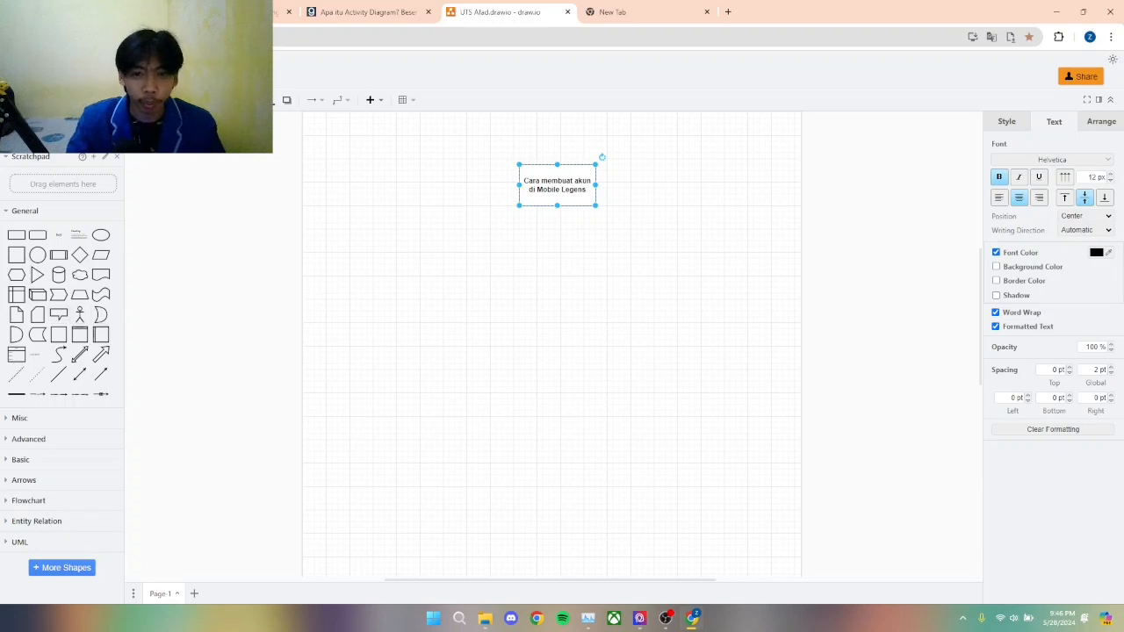
Step: Add an Actor figure at the left side of the page below the title rectangle and enlarge it
mouse_move(80, 314)
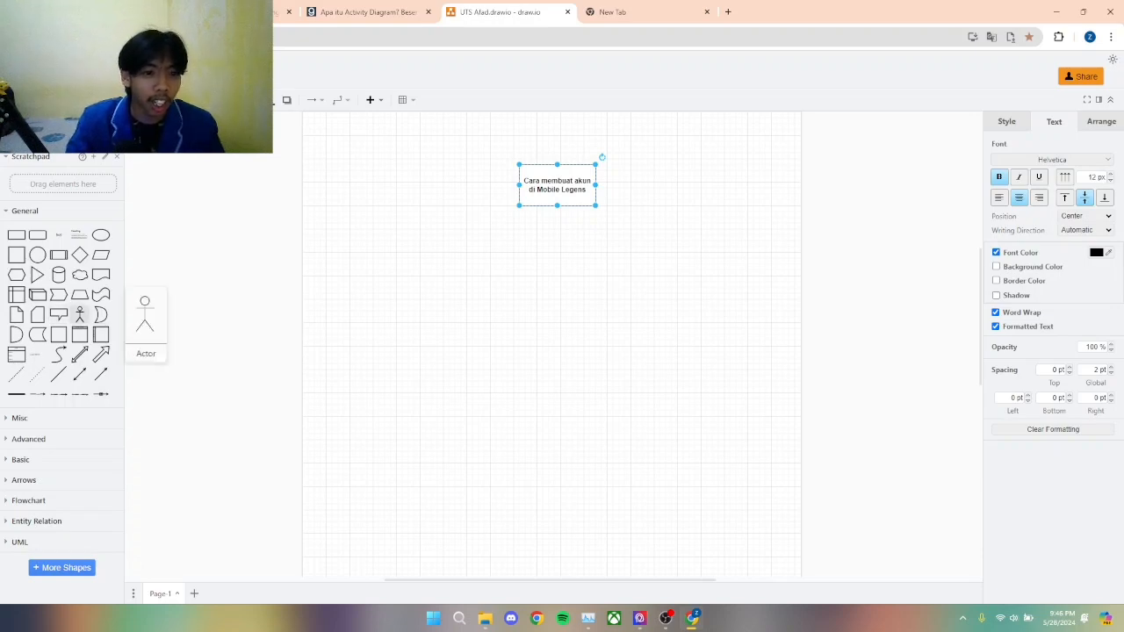
drag(80, 314, 490, 445)
drag(440, 369, 414, 364)
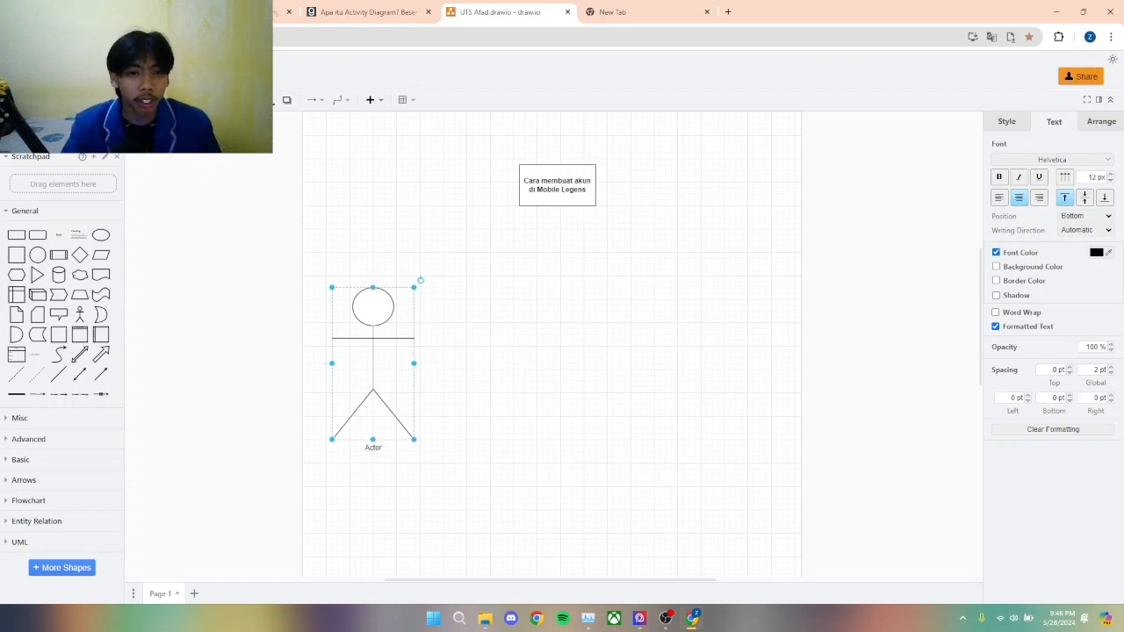
Step: Place an ellipse to the upper right of the actor and shift the title rectangle left and slightly down
drag(101, 234, 659, 257)
mouse_move(102, 235)
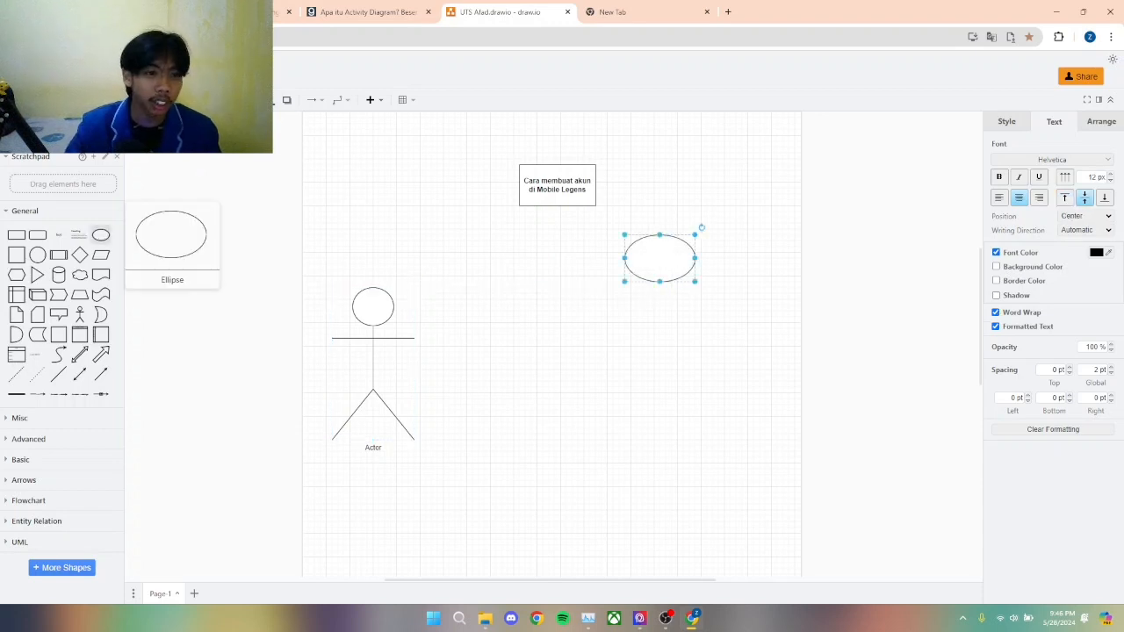
mouse_move(659, 258)
mouse_down()
mouse_move(665, 269)
mouse_move(642, 252)
mouse_up()
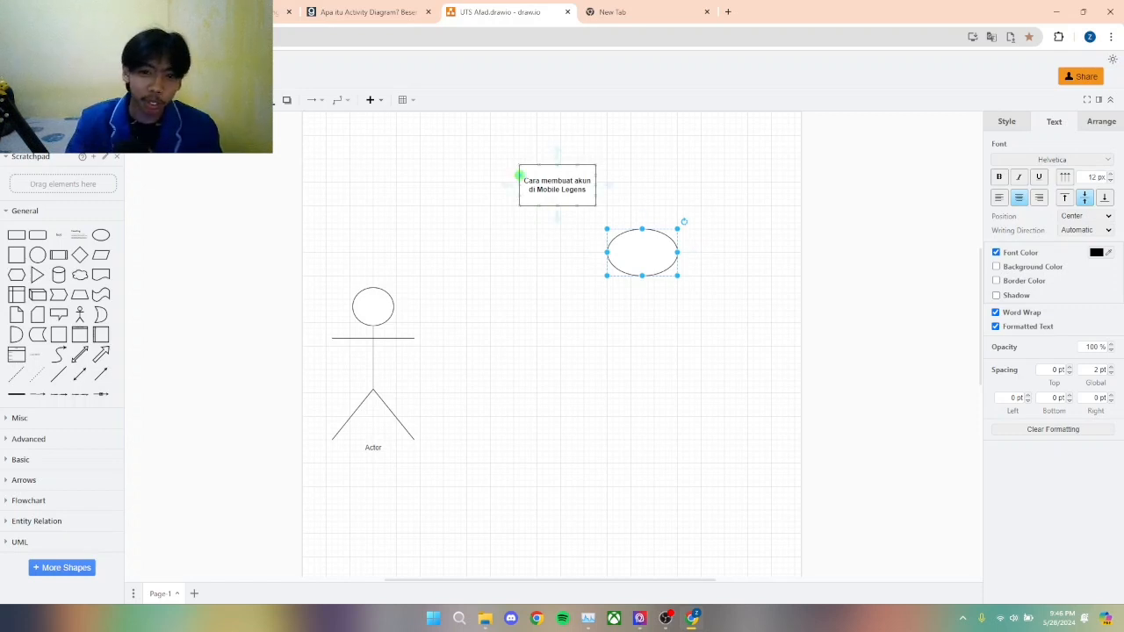
drag(521, 176, 487, 187)
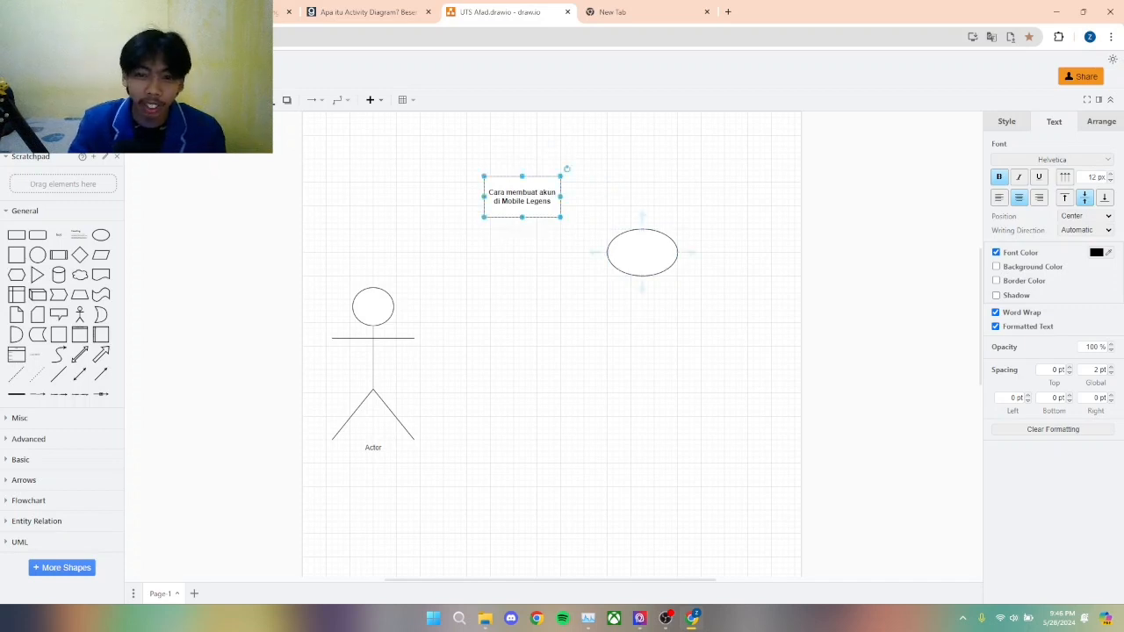
Step: Label the empty ellipse "Menginstal Apk" and shift it slightly left, closer to the title rectangle
double_click(642, 252)
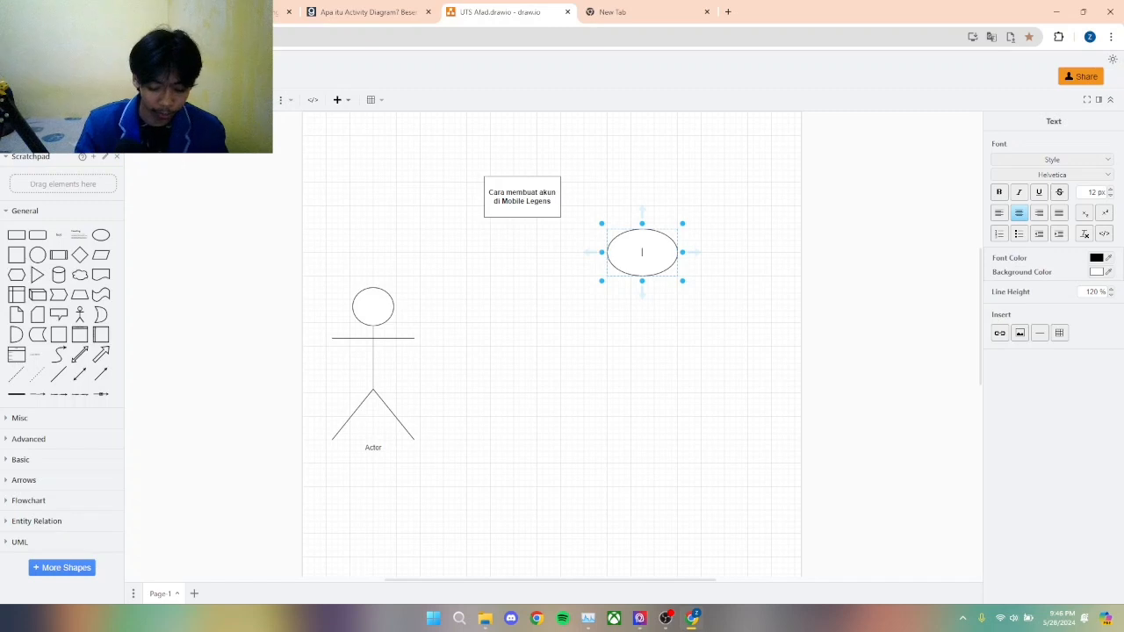
text(Mengin)
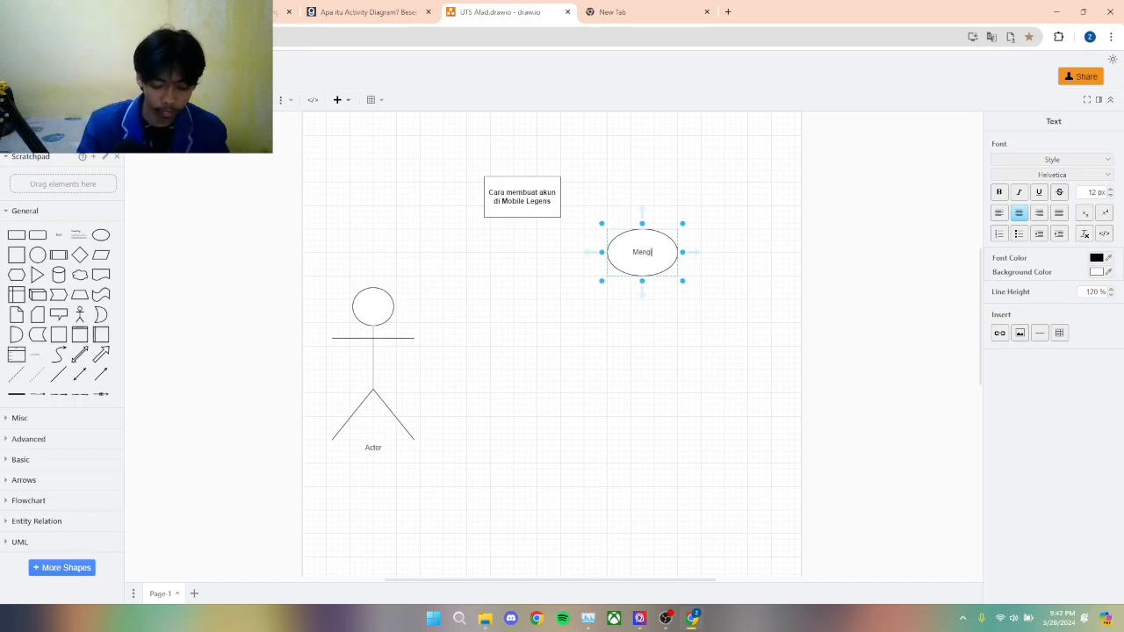
text(st)
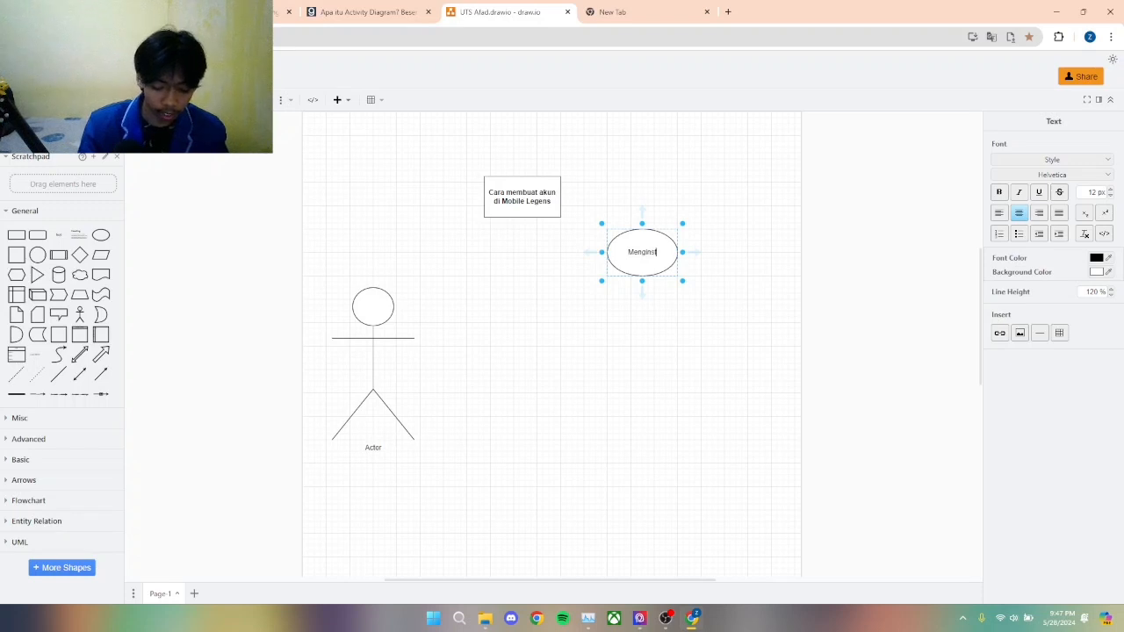
text(al A)
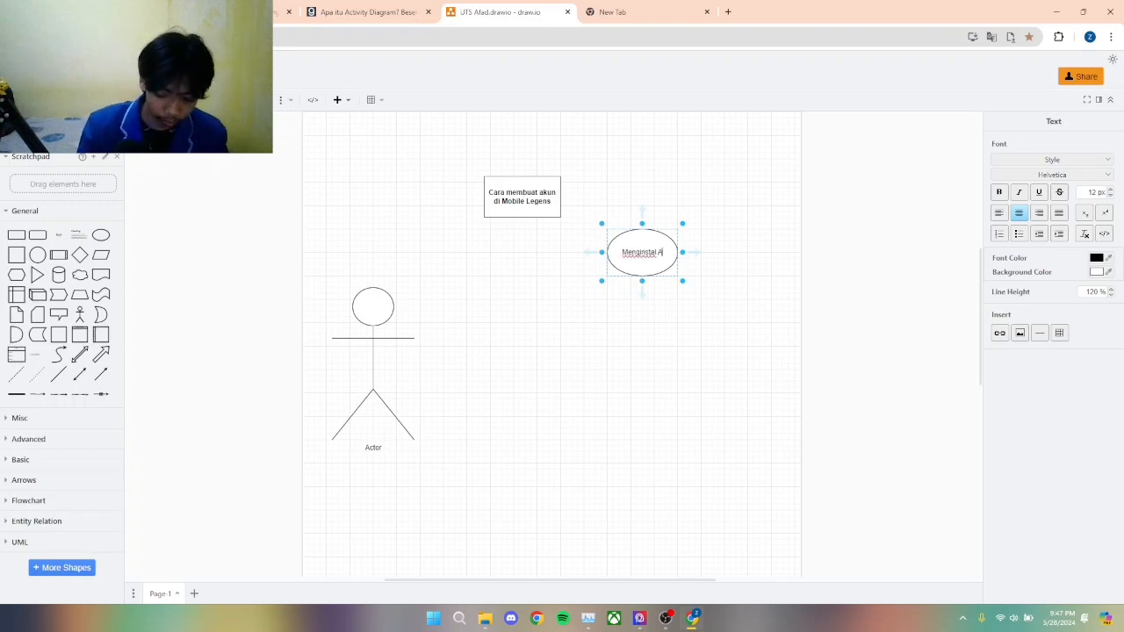
text(plik)
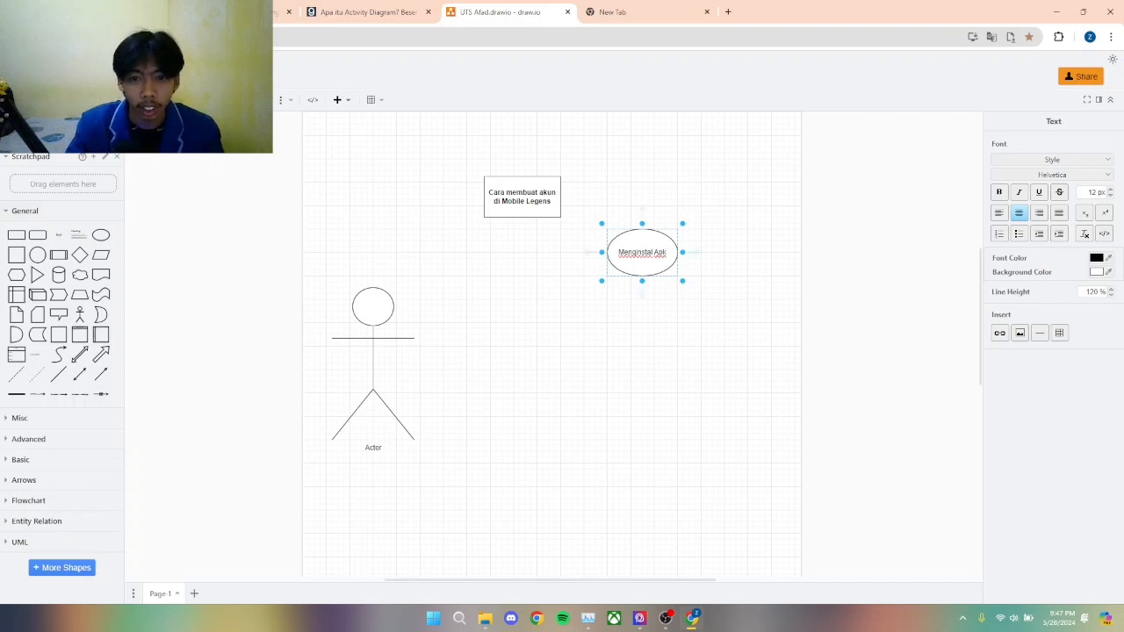
drag(642, 264, 613, 264)
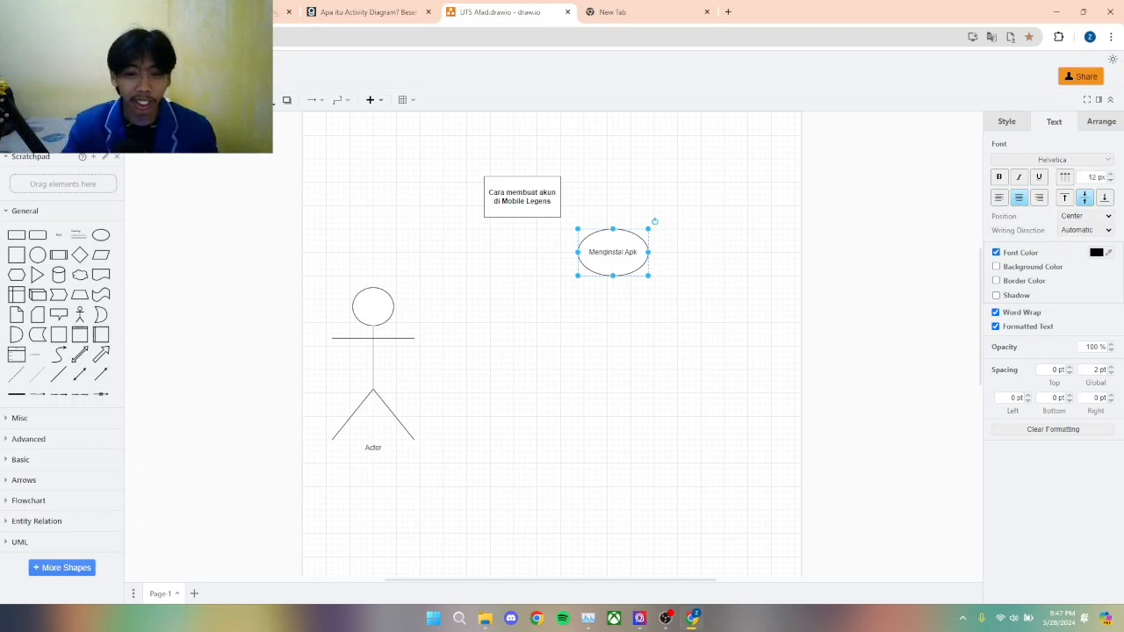
Step: Duplicate the "Menginstal Apk" ellipse just below and slightly right of it, and relabel the copy "Layar selamat datang"
key(ctrl+v)
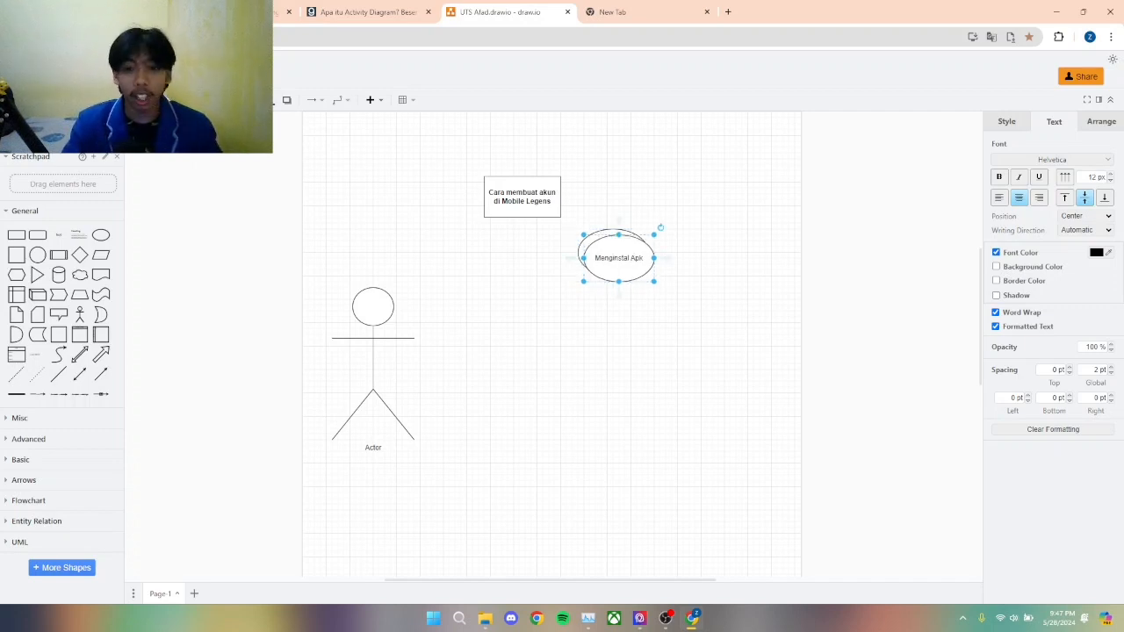
drag(619, 257, 631, 311)
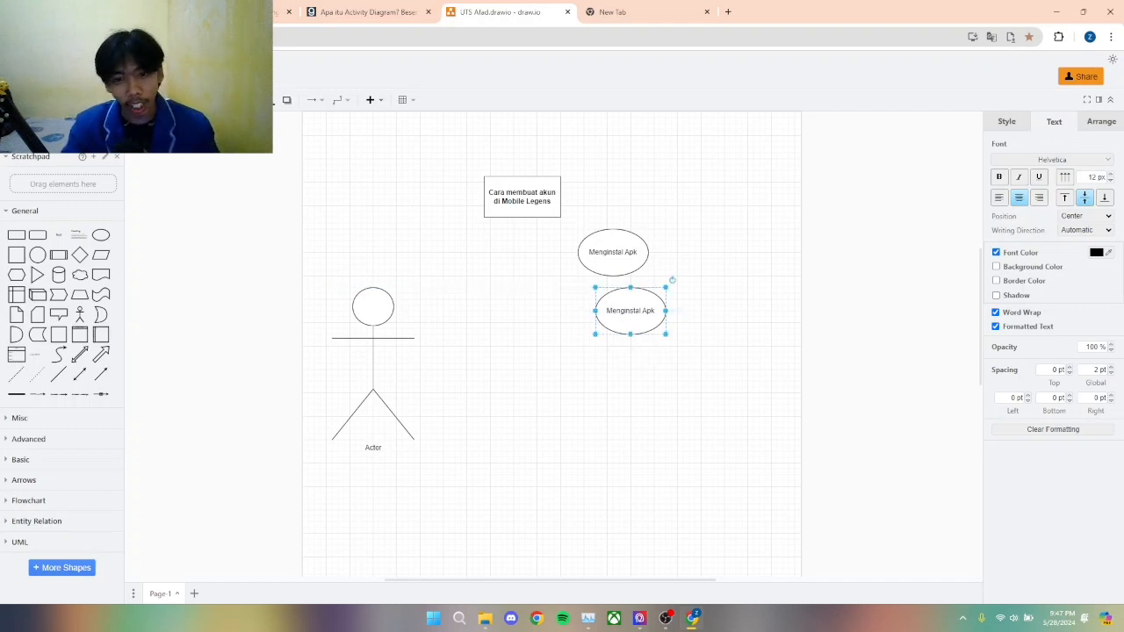
mouse_move(631, 311)
mouse_down()
mouse_move(619, 311)
mouse_move(631, 311)
mouse_up()
double_click(631, 311)
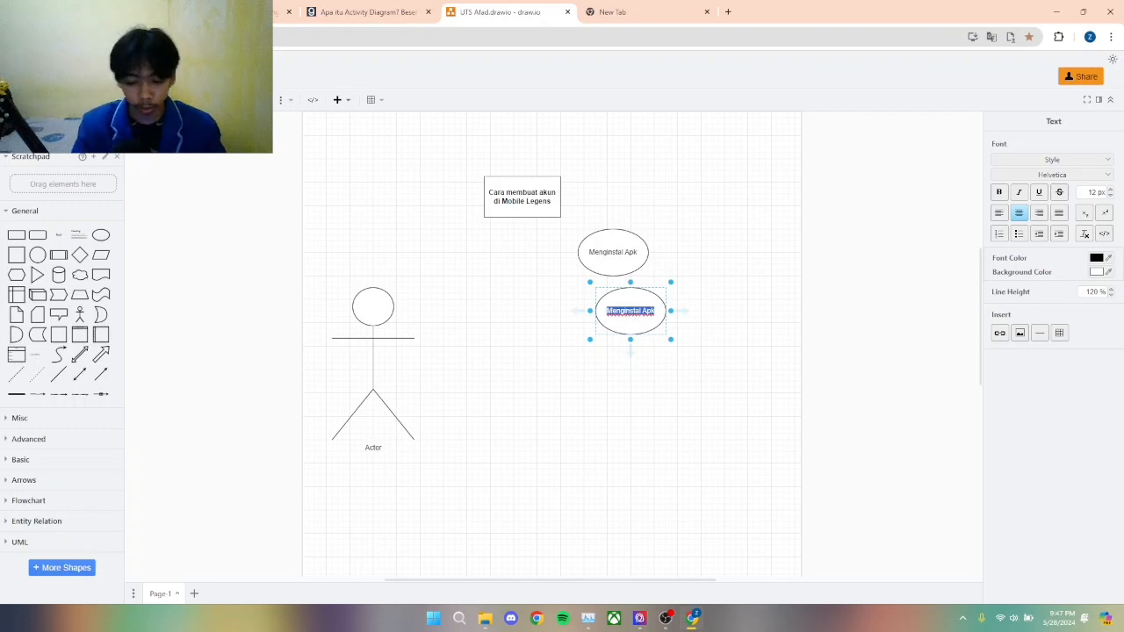
text(Layas)
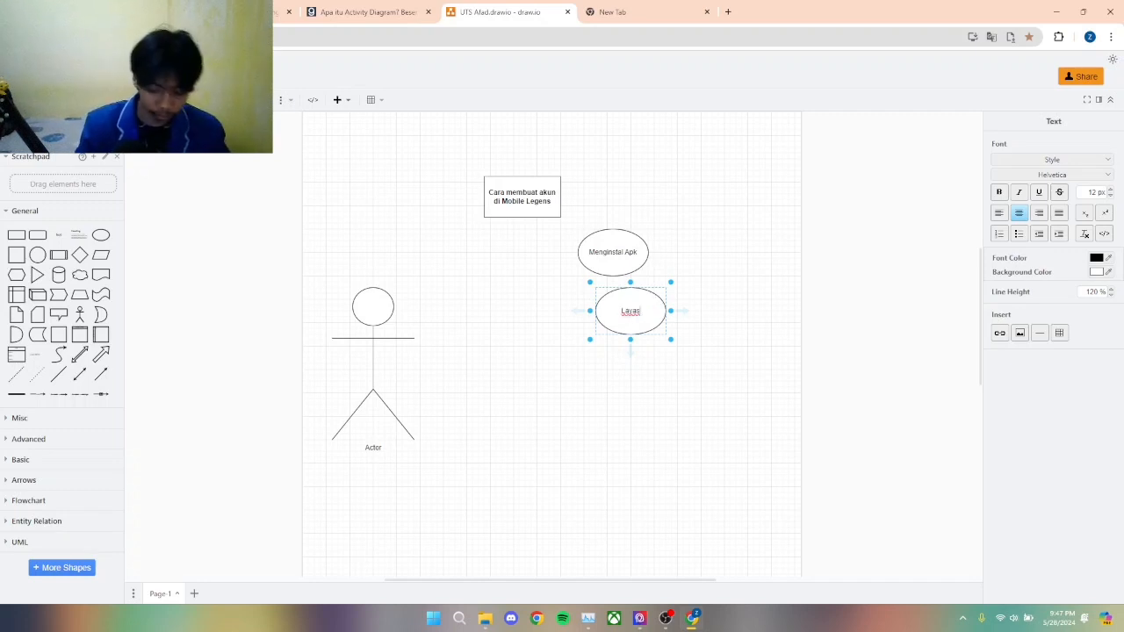
key(BackSpace)
text(r sa)
text(lamat da)
text(tang)
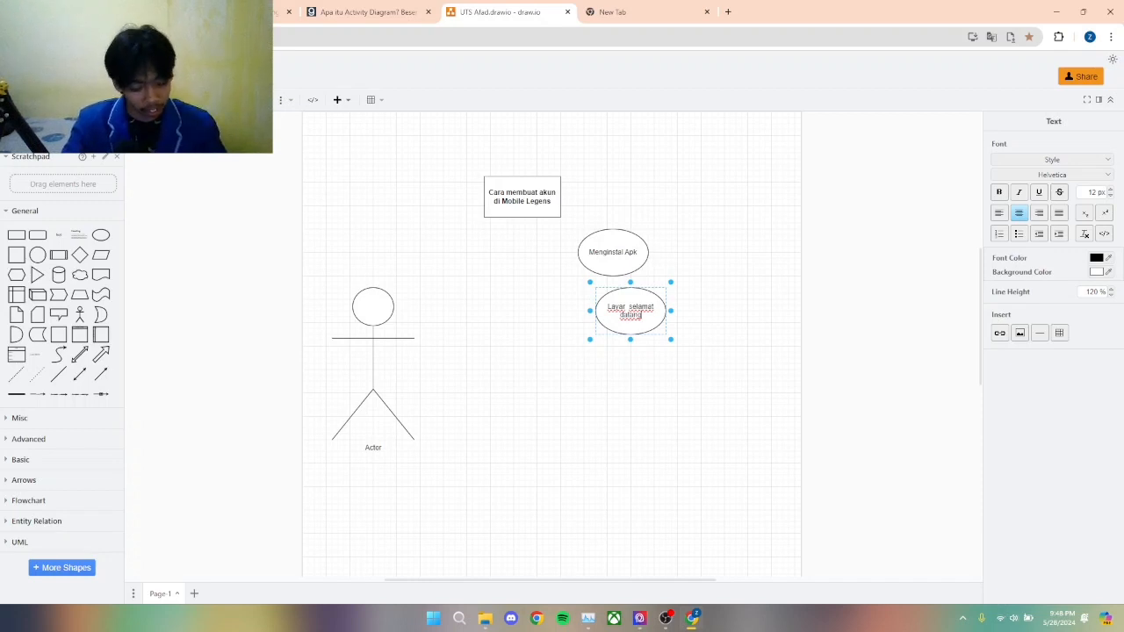
Step: Place a copy of the "Layar selamat datang" ellipse directly below it, offset slightly to the right
key(ctrl+d)
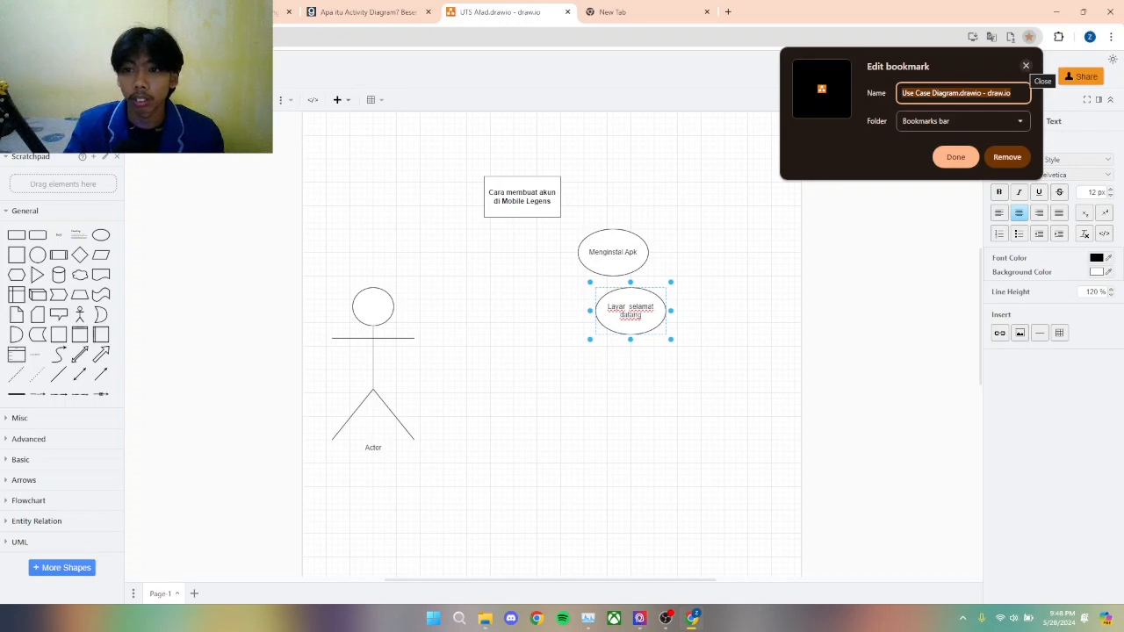
click(1026, 65)
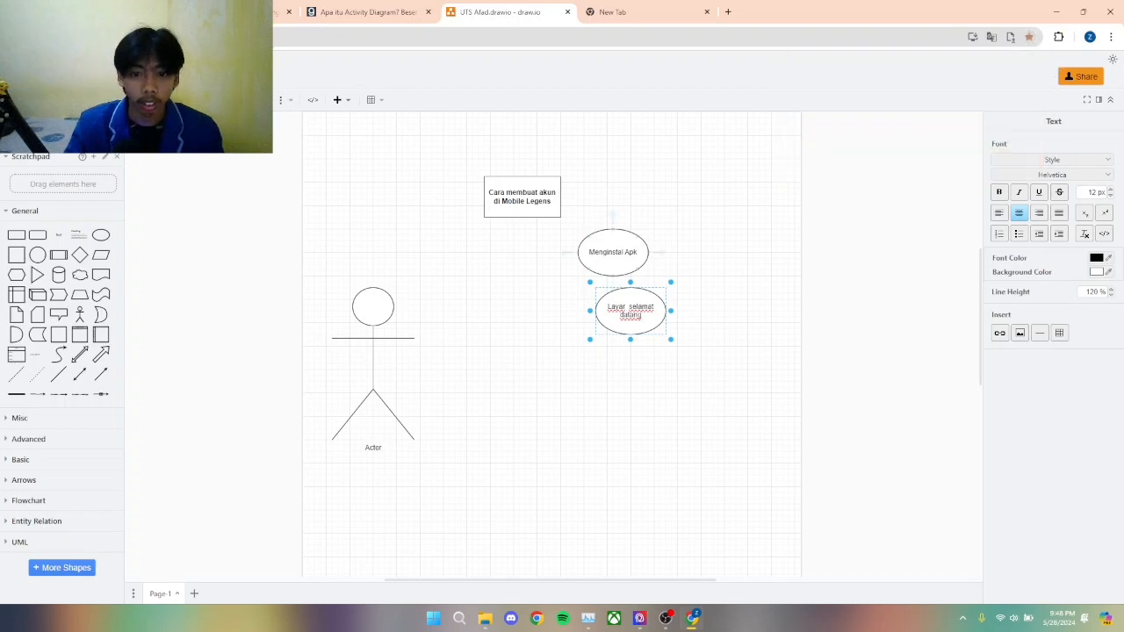
click(614, 259)
click(630, 307)
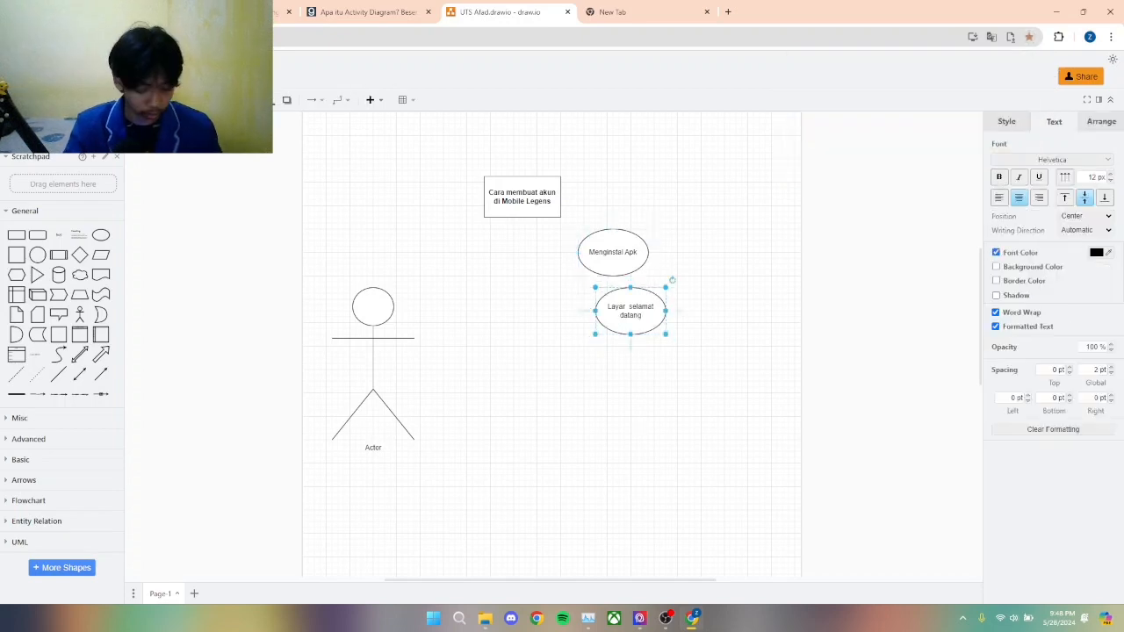
drag(630, 308, 642, 369)
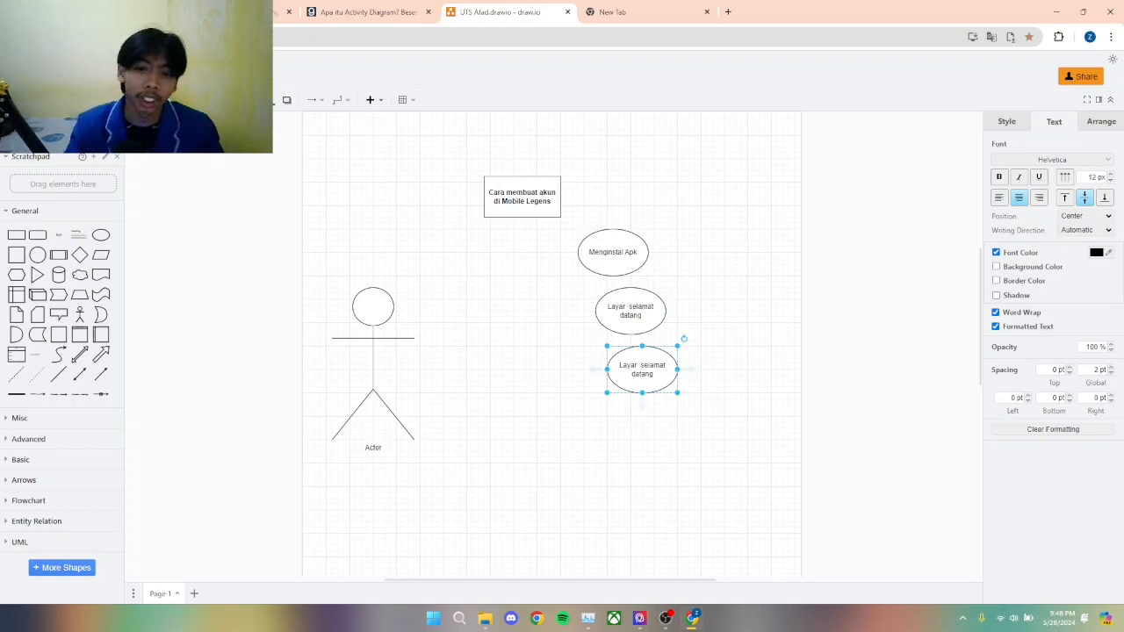
Step: Replace the label of the third ellipse with "Memilih metode login"
double_click(642, 370)
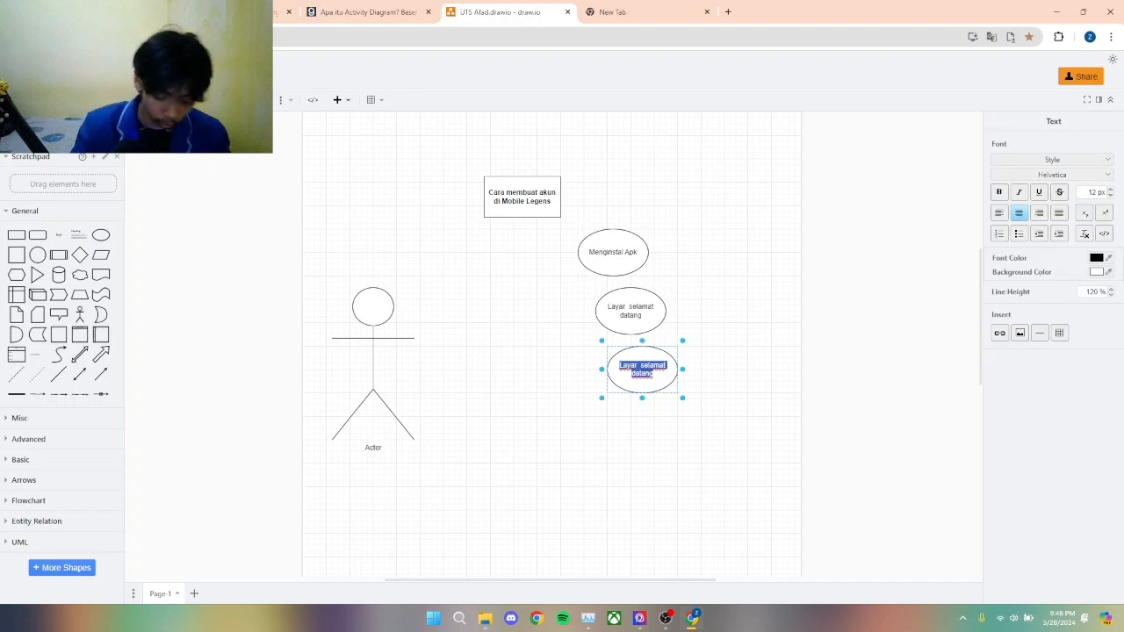
text(Memilih)
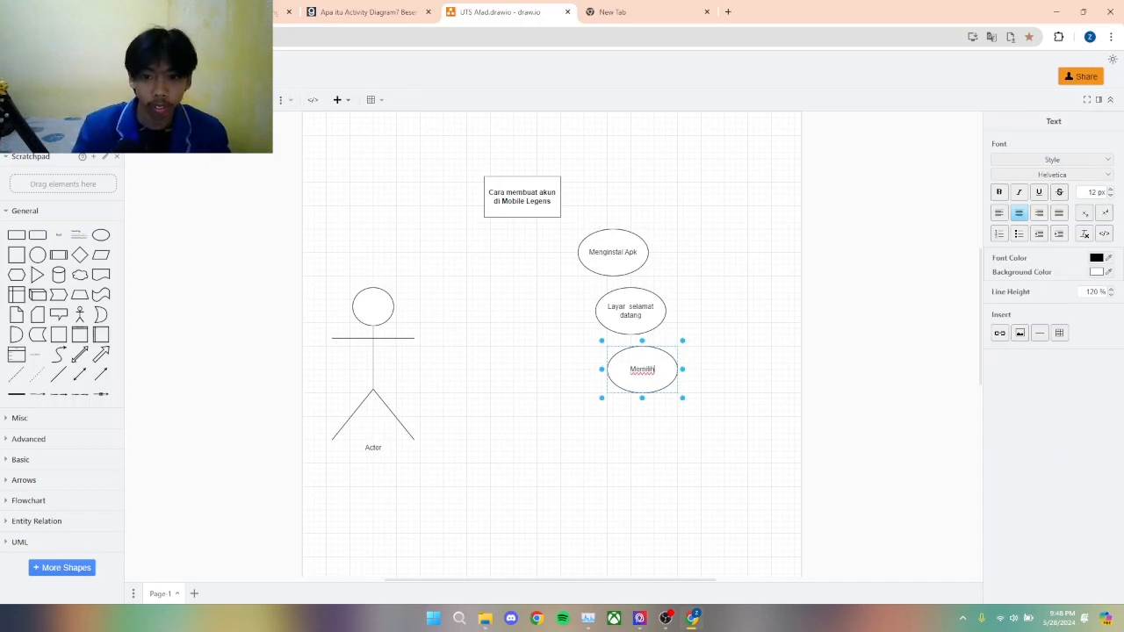
text( m)
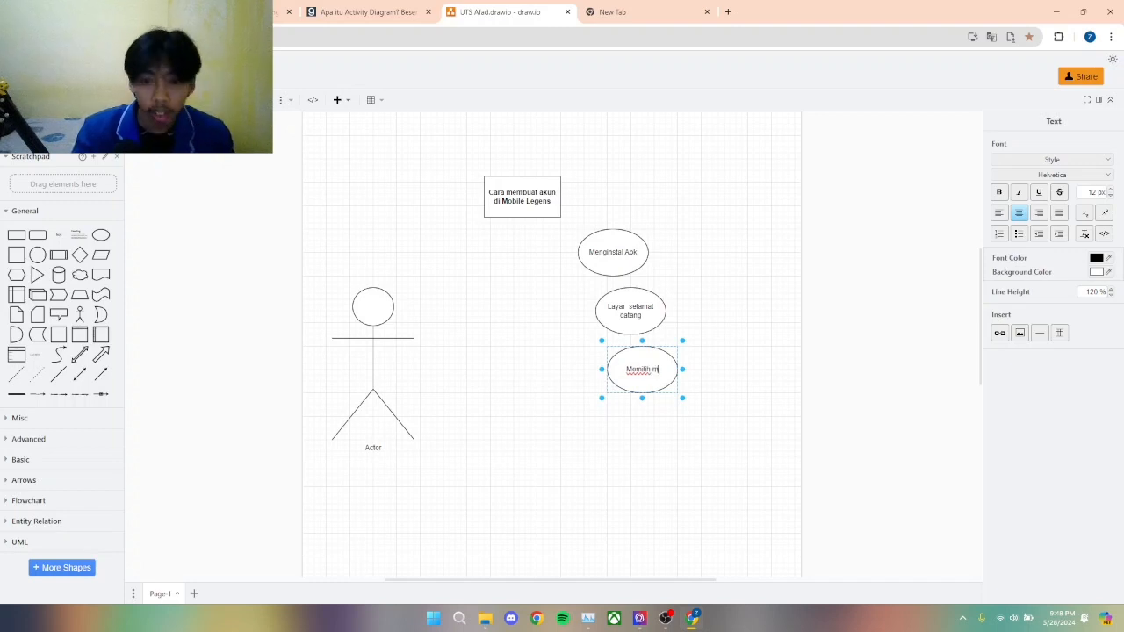
text(etode login)
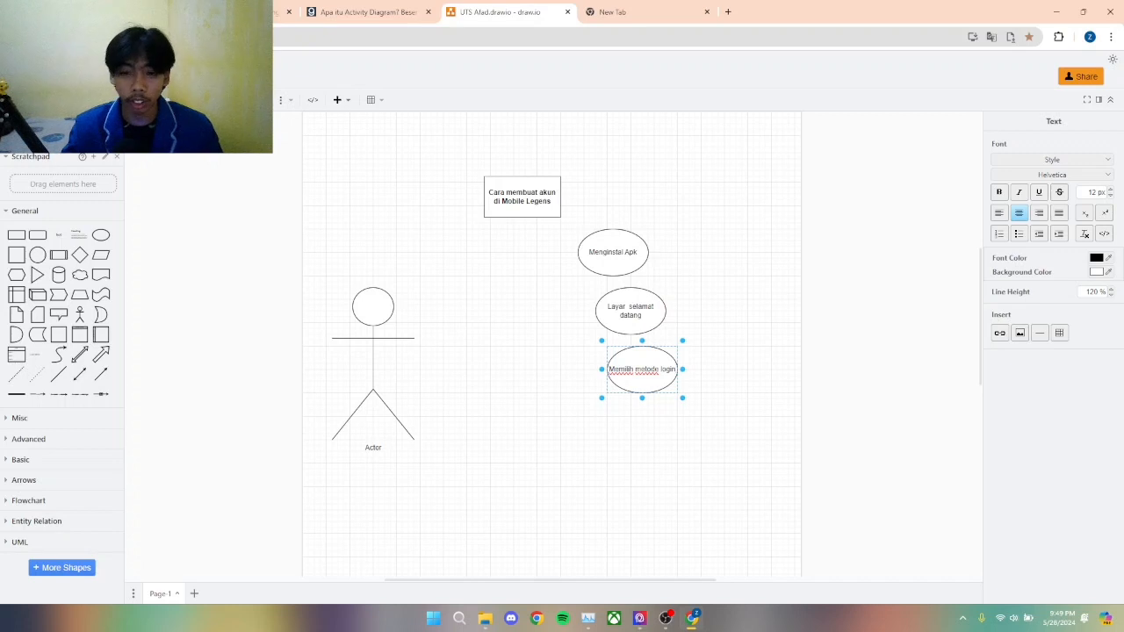
scroll(554, 343, down, 3)
scroll(554, 342, up, 3)
scroll(553, 343, up, 2)
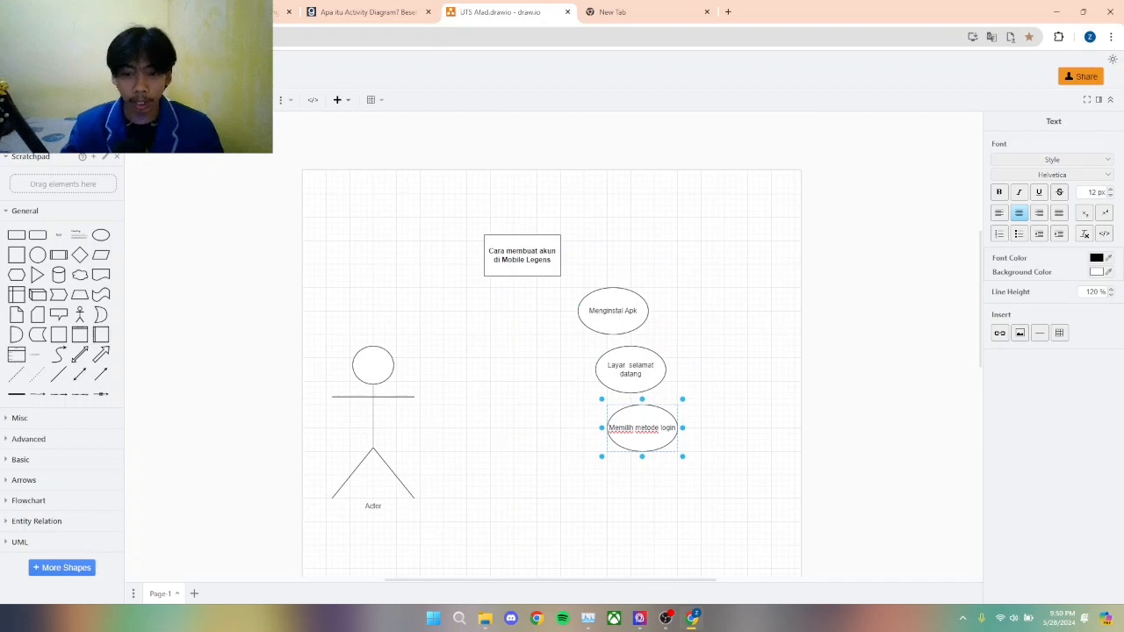
scroll(553, 343, down, 2)
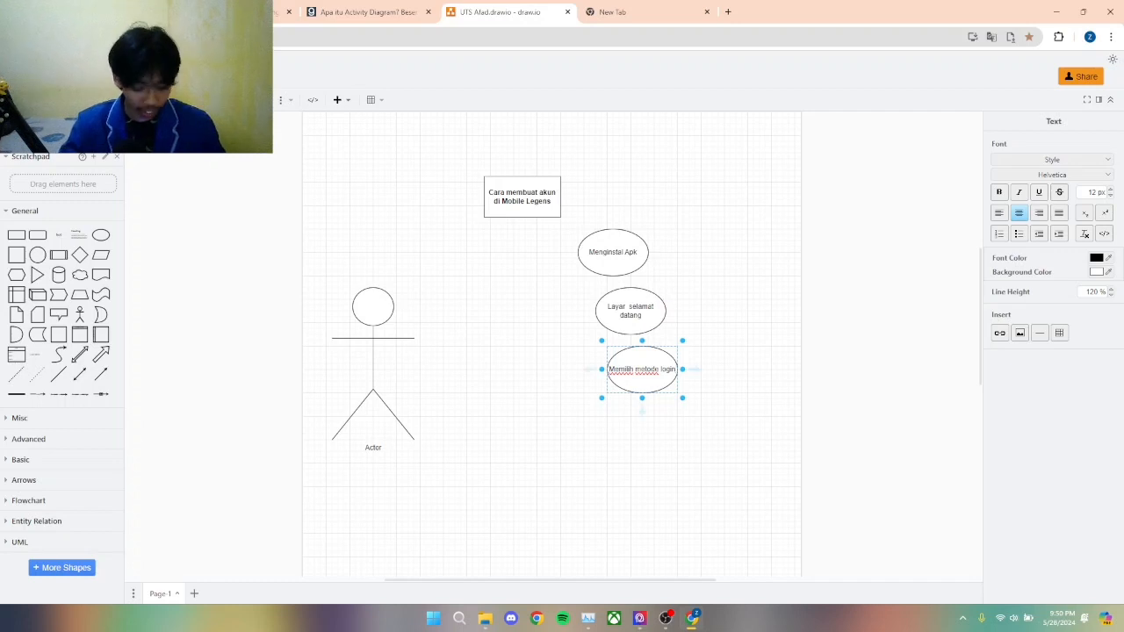
Step: Duplicate the "Memilih metode login" ellipse and place the copy below it, offset slightly to the left
key(ctrl+d)
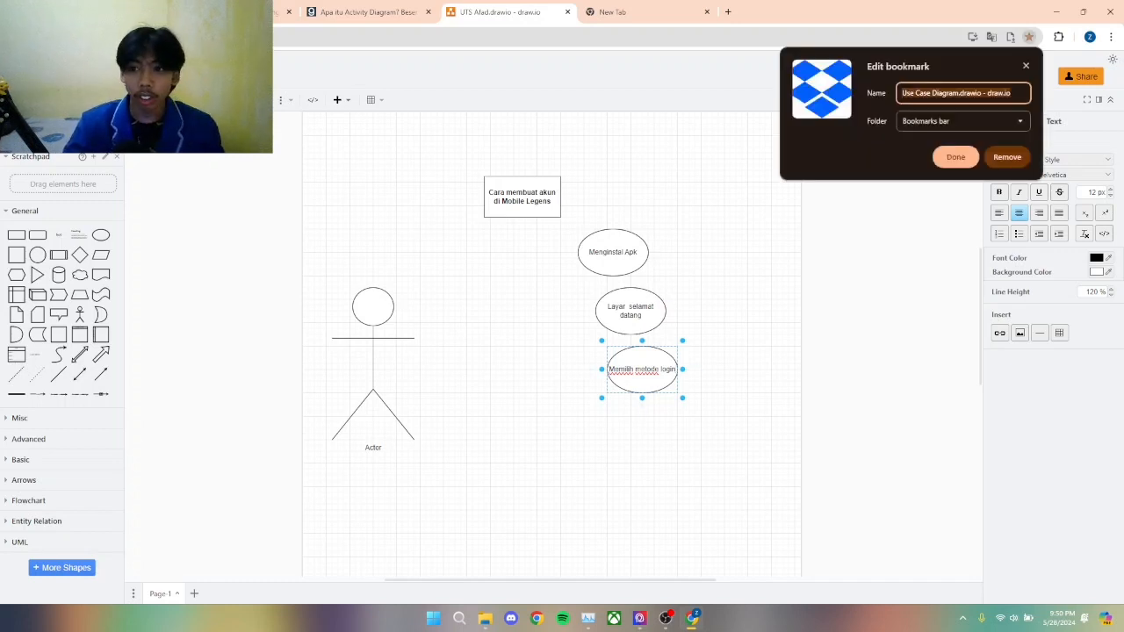
key(Return)
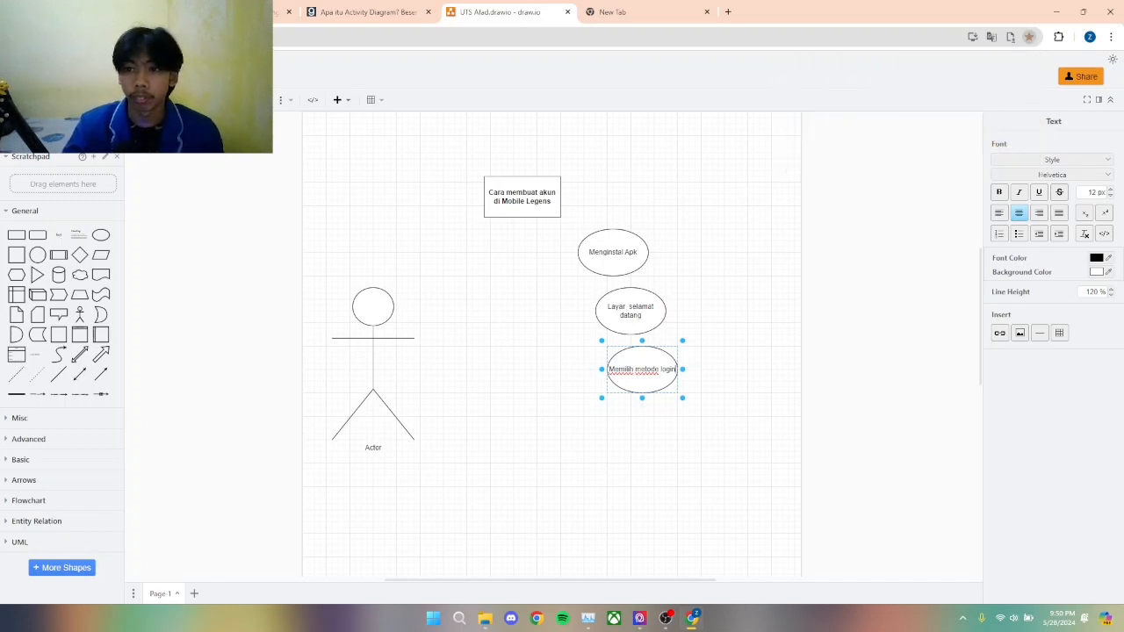
key(Escape)
key(ctrl+d)
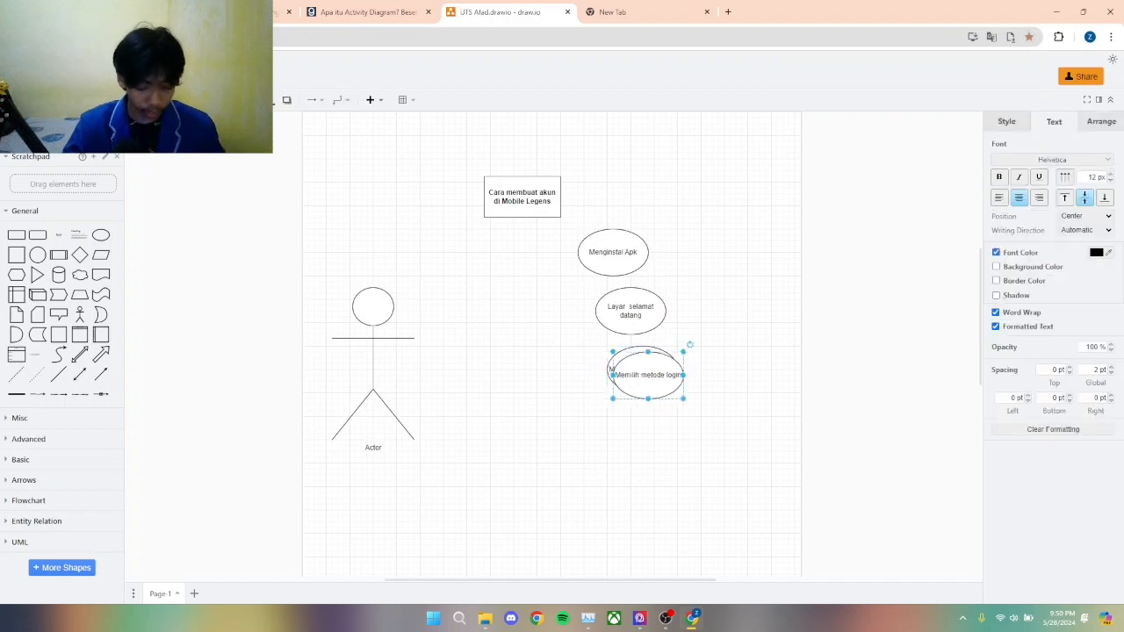
drag(611, 369, 600, 427)
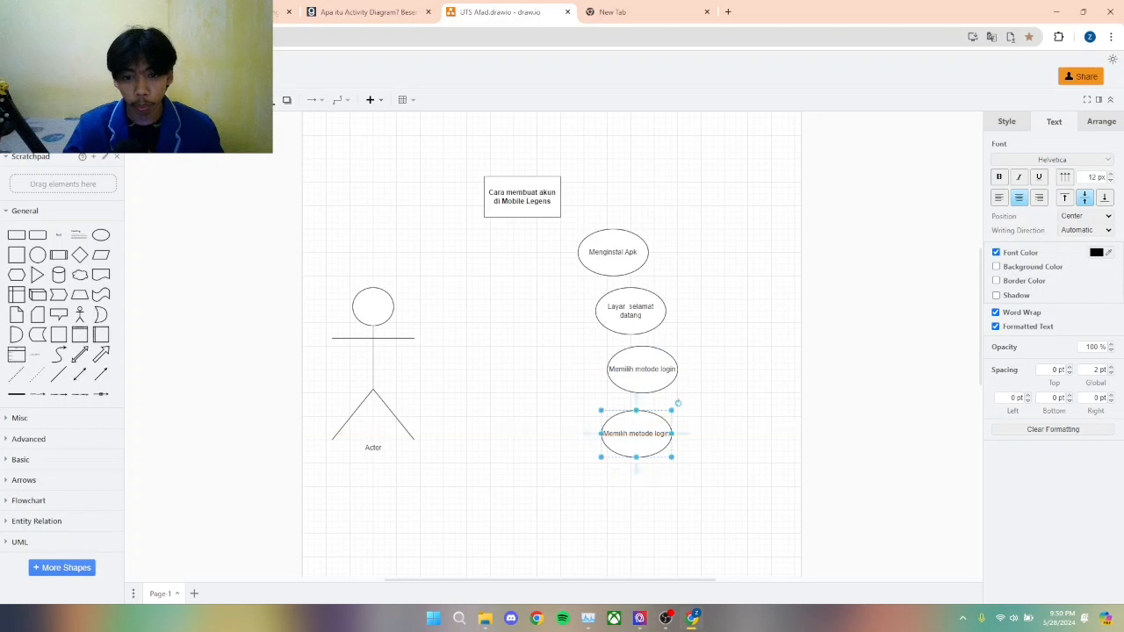
Step: Replace the label of the fourth ellipse with "Menyelesaikan proses login"
double_click(636, 434)
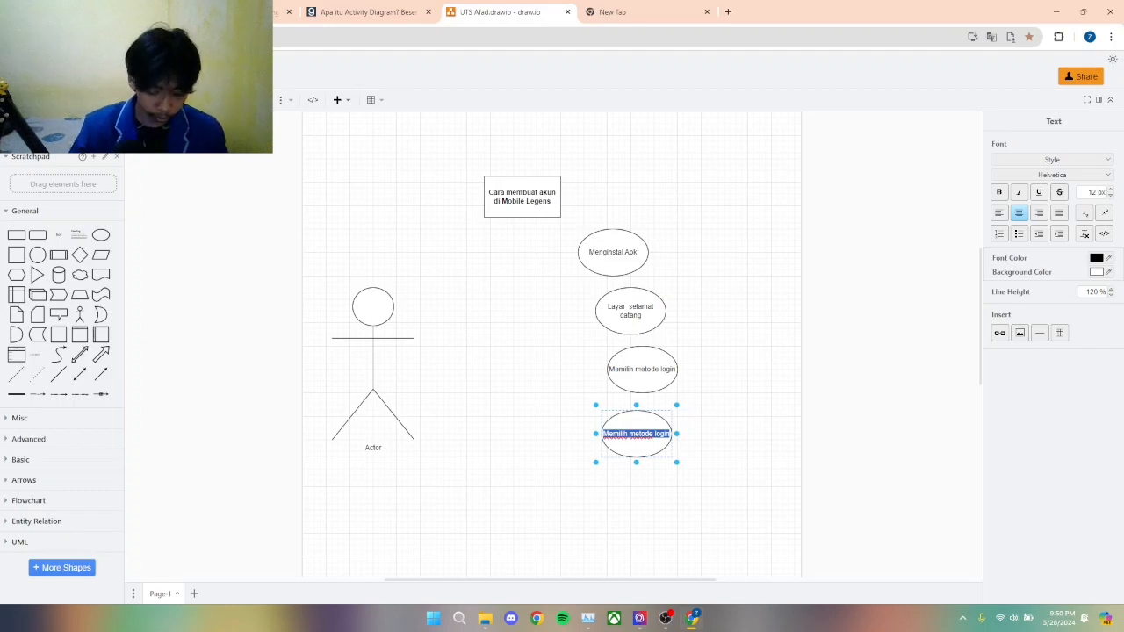
text(Menye)
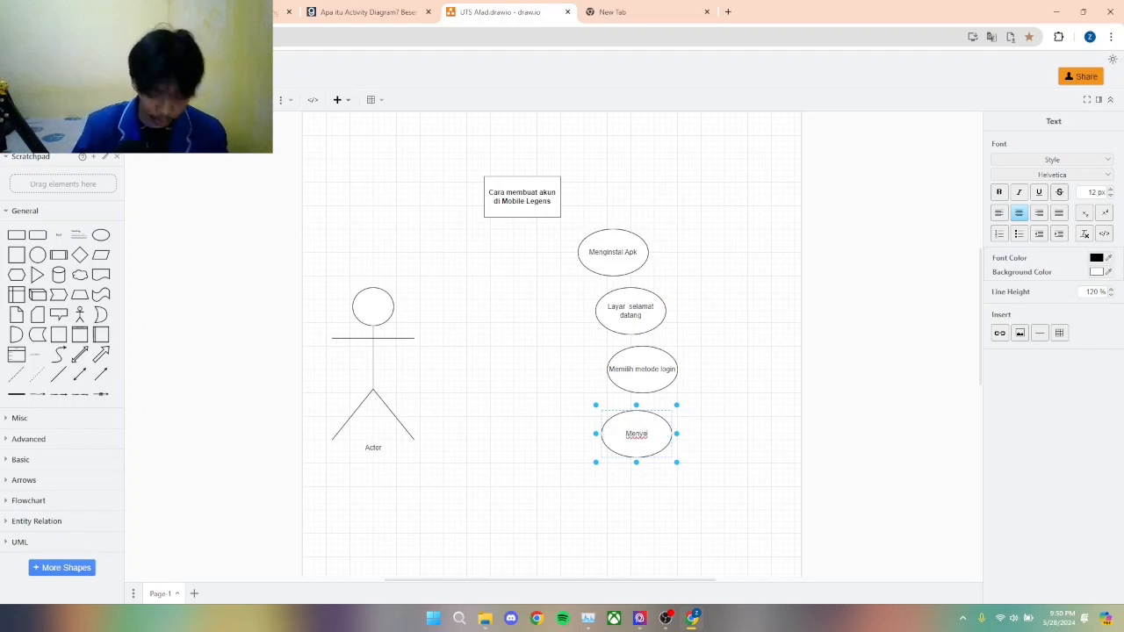
text(lesaikan)
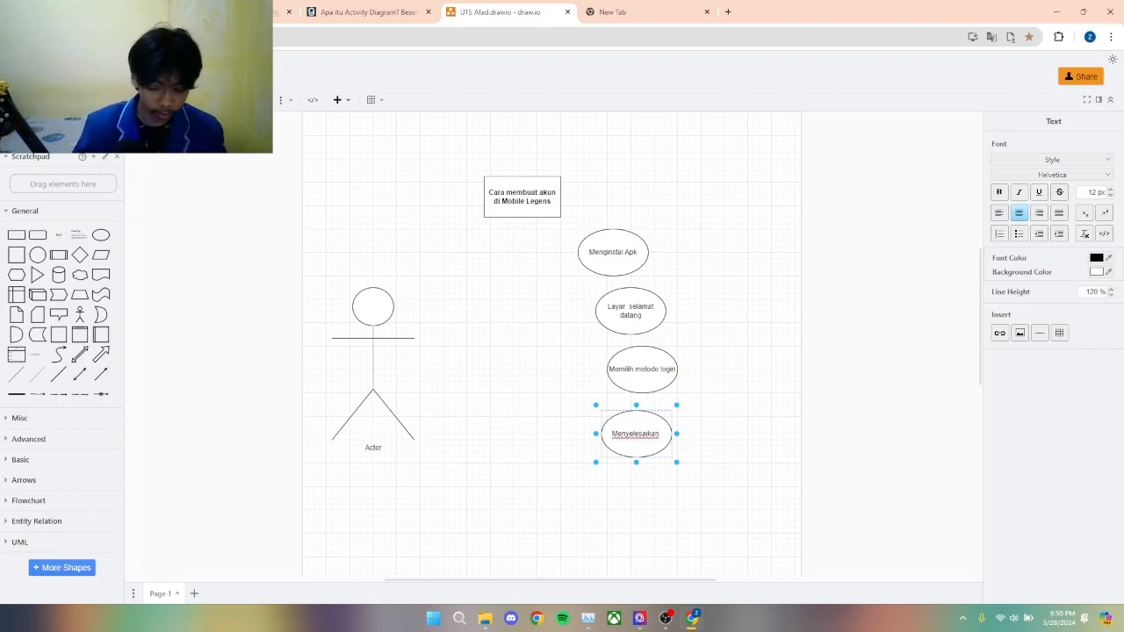
text( prod)
key(BackSpace)
text(ses)
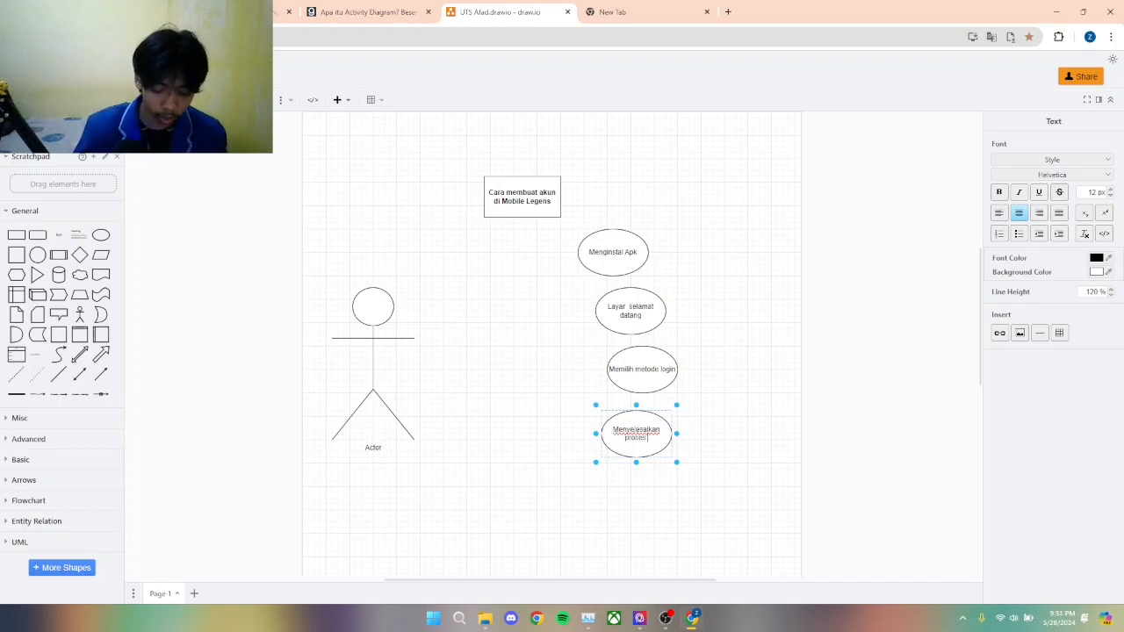
text( login)
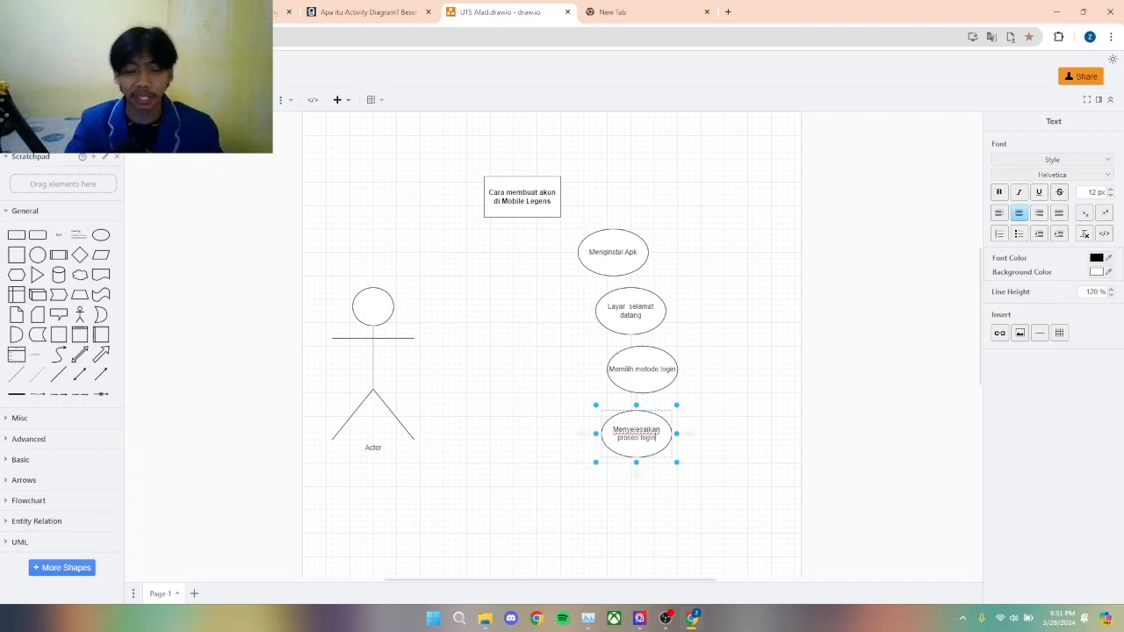
Step: Nudge the "Menyelesaikan proses login" ellipse slightly up to match the spacing of the ellipses above
scroll(551, 342, down, 1)
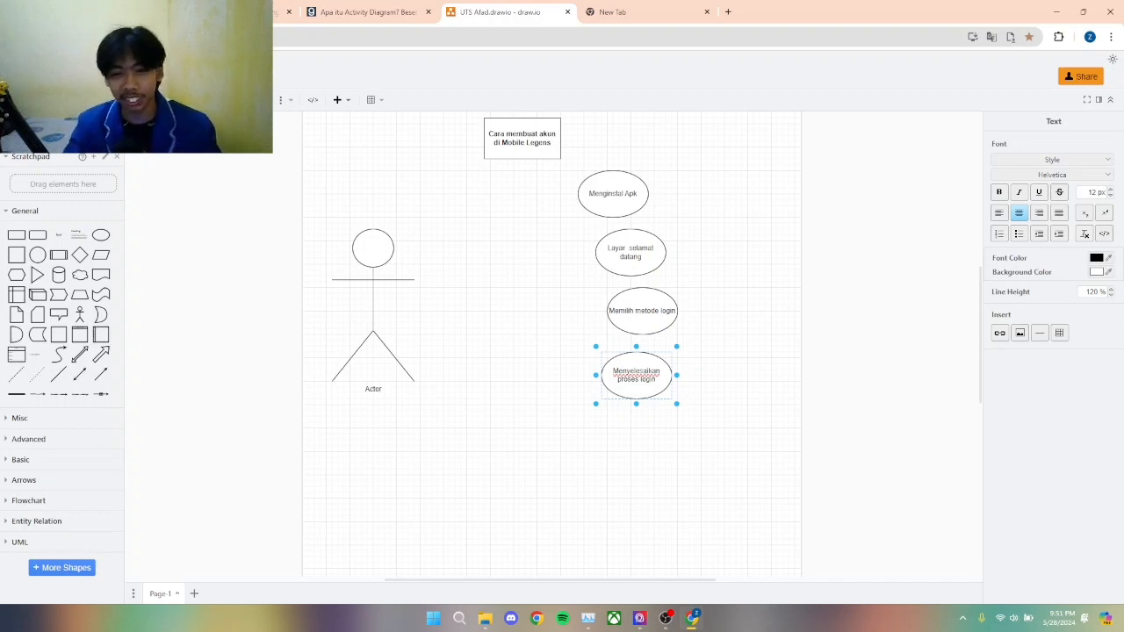
click(638, 389)
drag(638, 389, 637, 384)
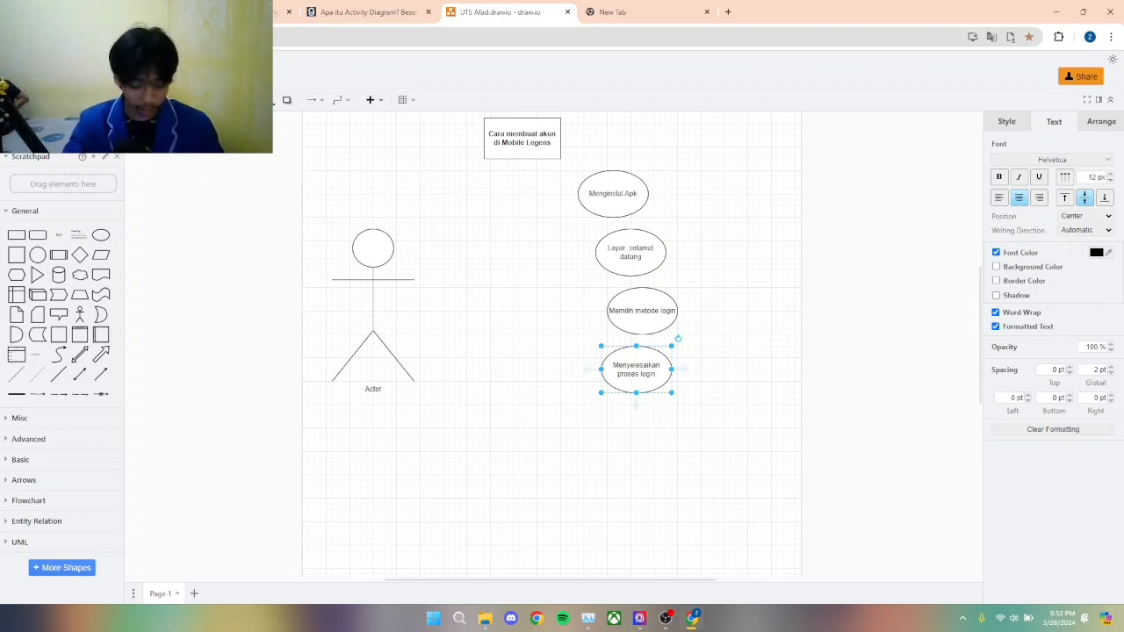
Step: Duplicate the "Menyelesaikan proses login" ellipse, place the copy below it slightly to the left, and relabel it "Tutorial"
key(ctrl+v)
drag(642, 375, 624, 428)
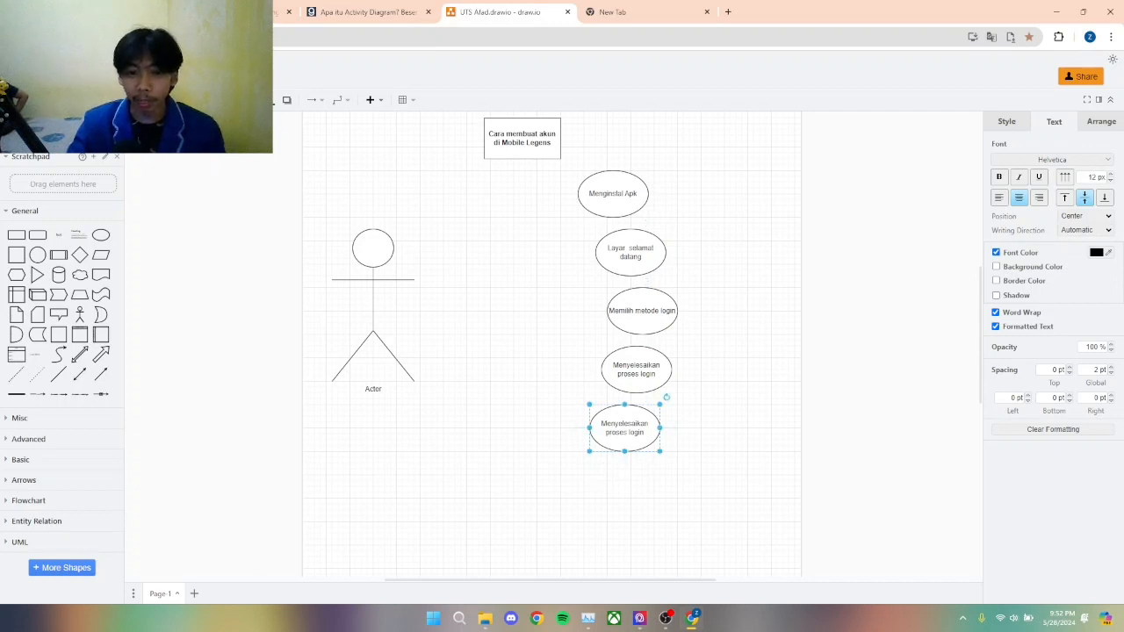
double_click(625, 428)
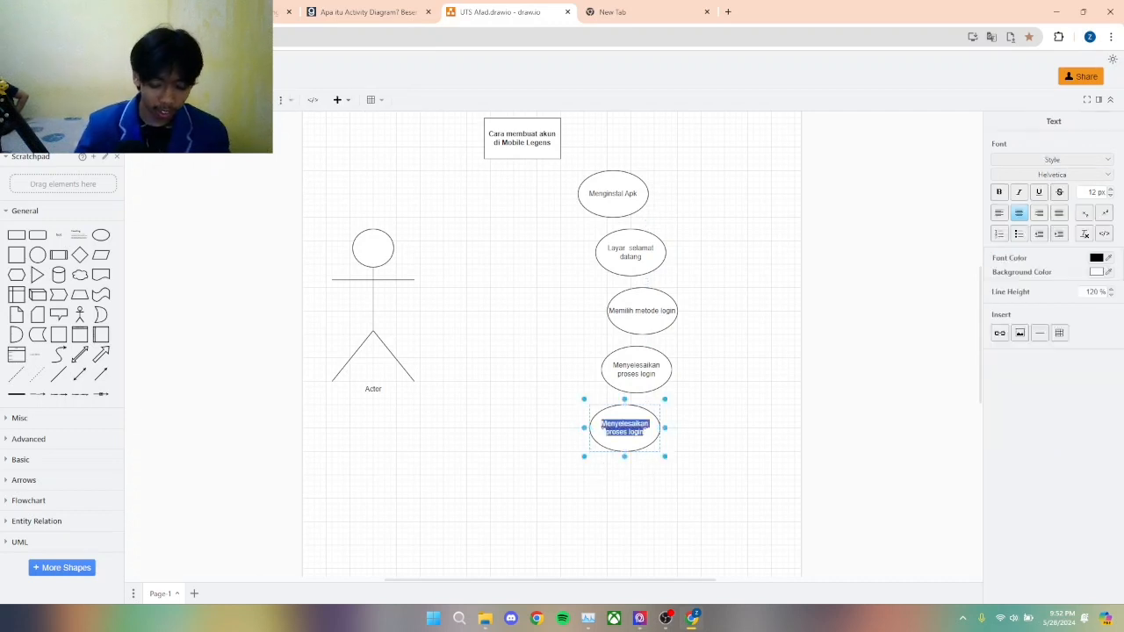
text(Tul)
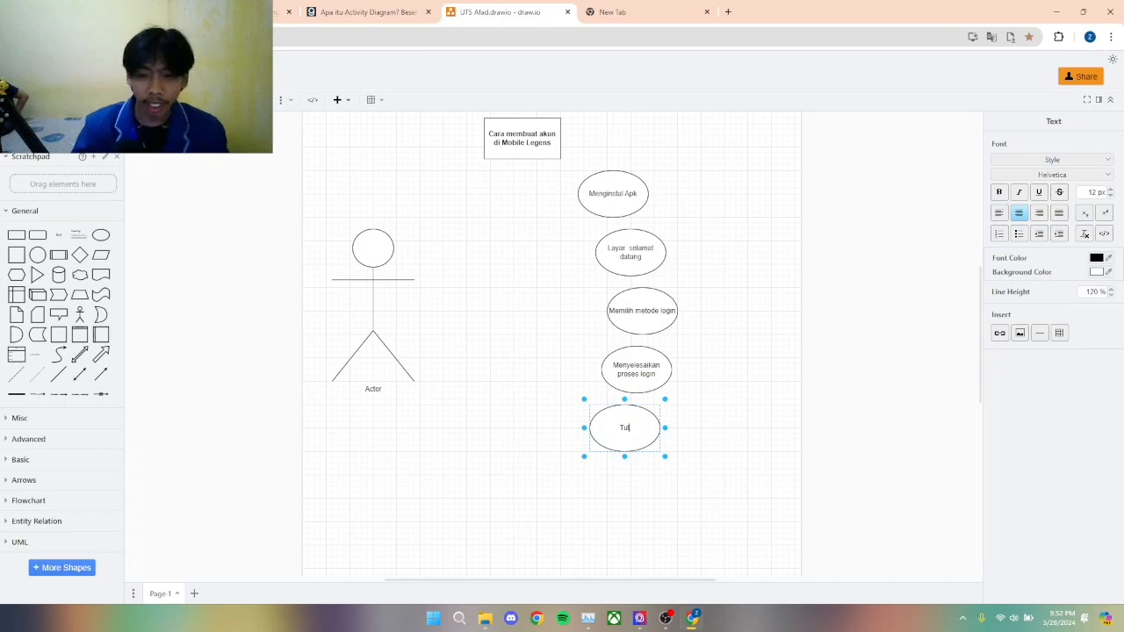
text(tt)
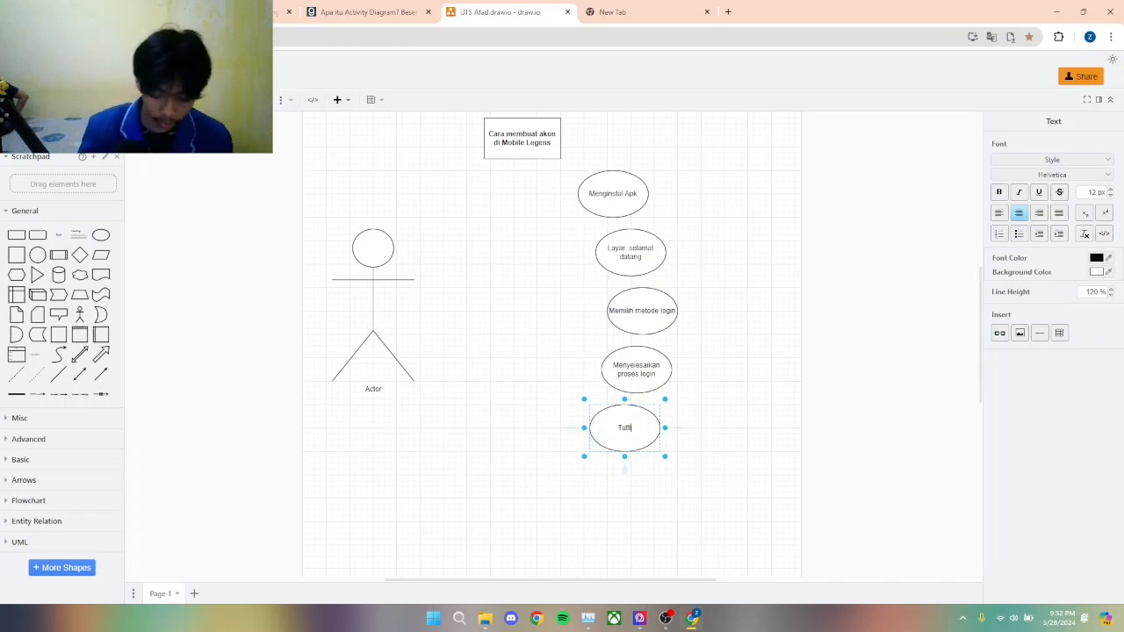
key(BackSpace)
key(BackSpace)
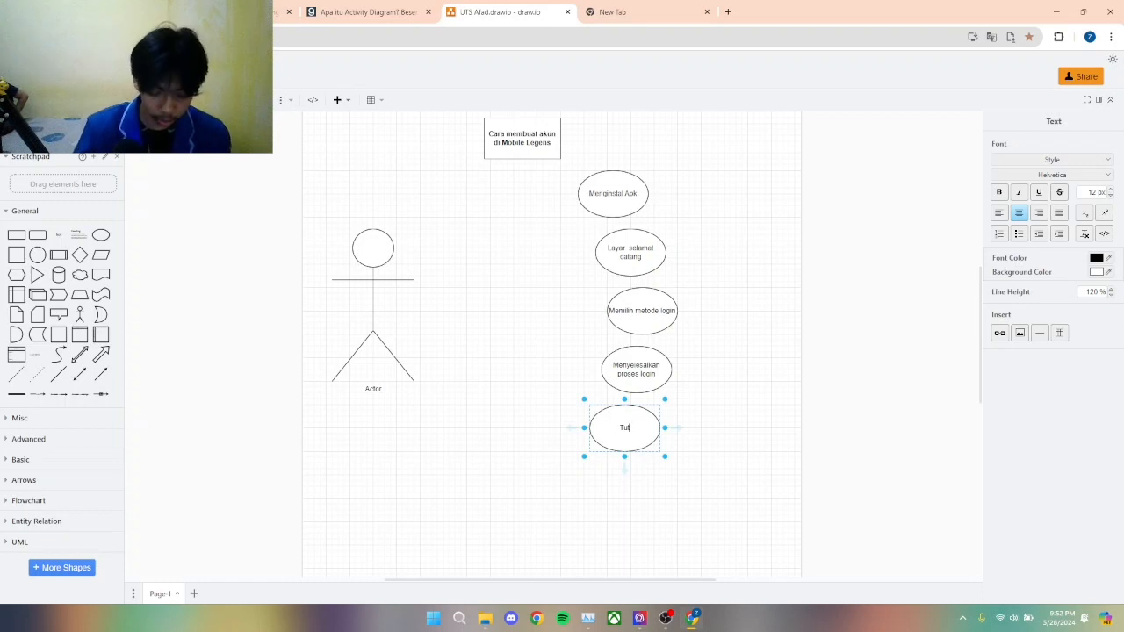
text(orial)
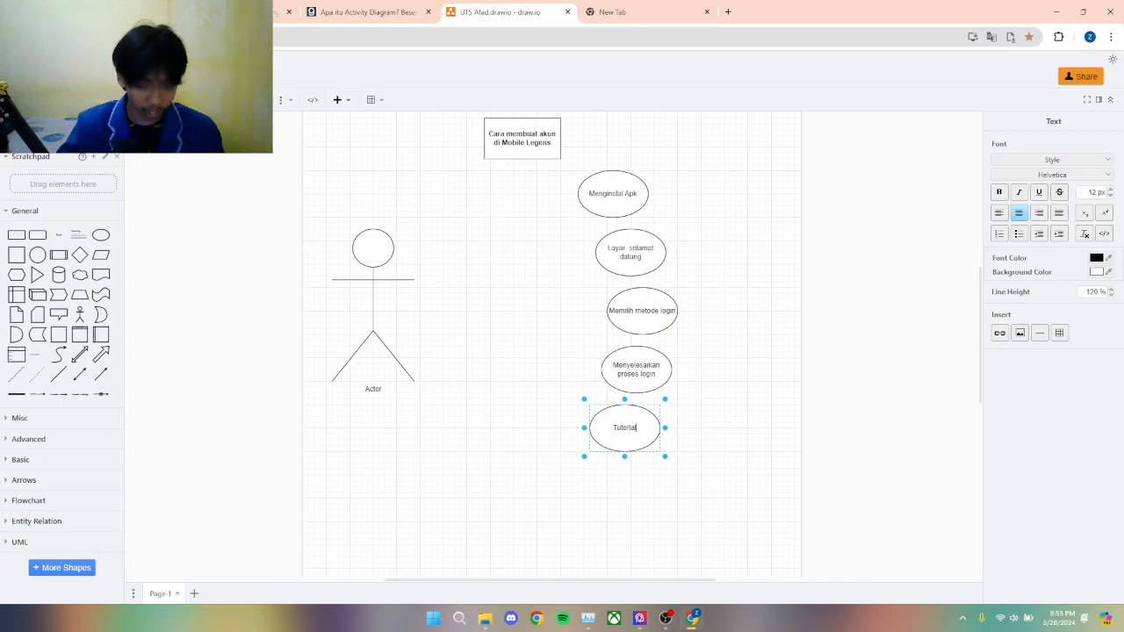
key(Escape)
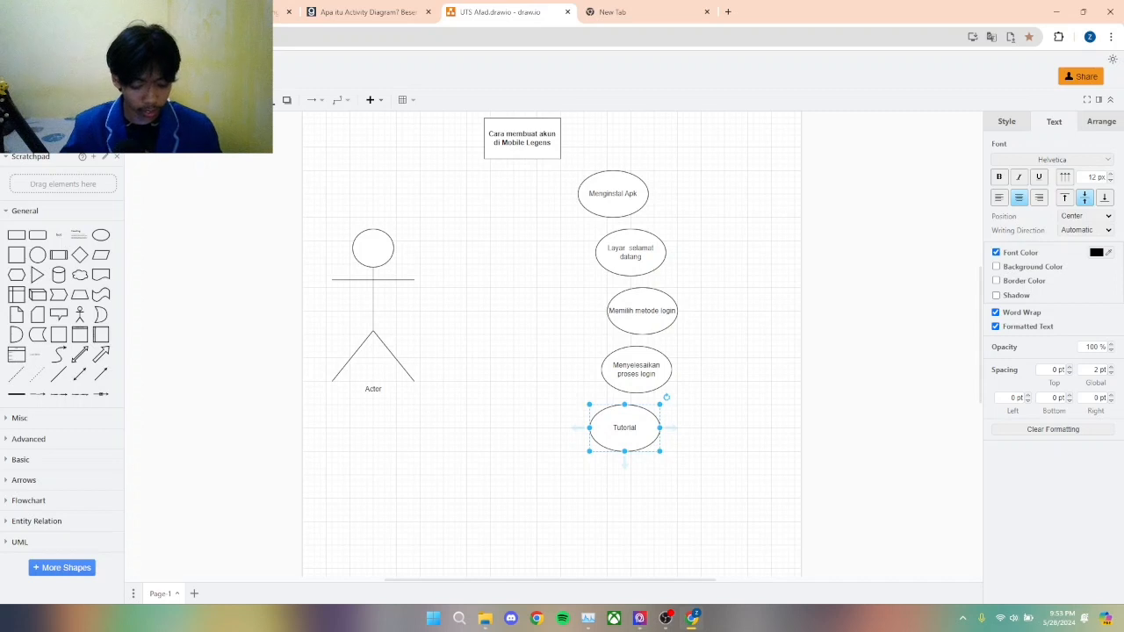
Step: Duplicate the "Tutorial" ellipse, place the copy below it slightly to the left, and relabel it "Mengatur profil"
key(ctrl+d)
drag(631, 433, 607, 487)
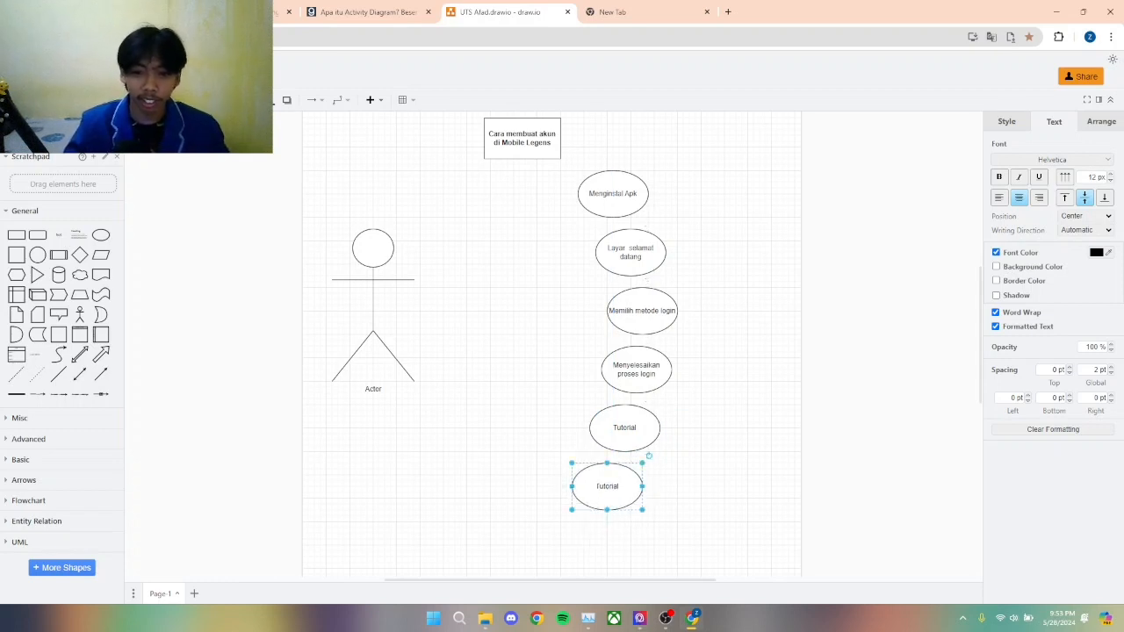
double_click(607, 486)
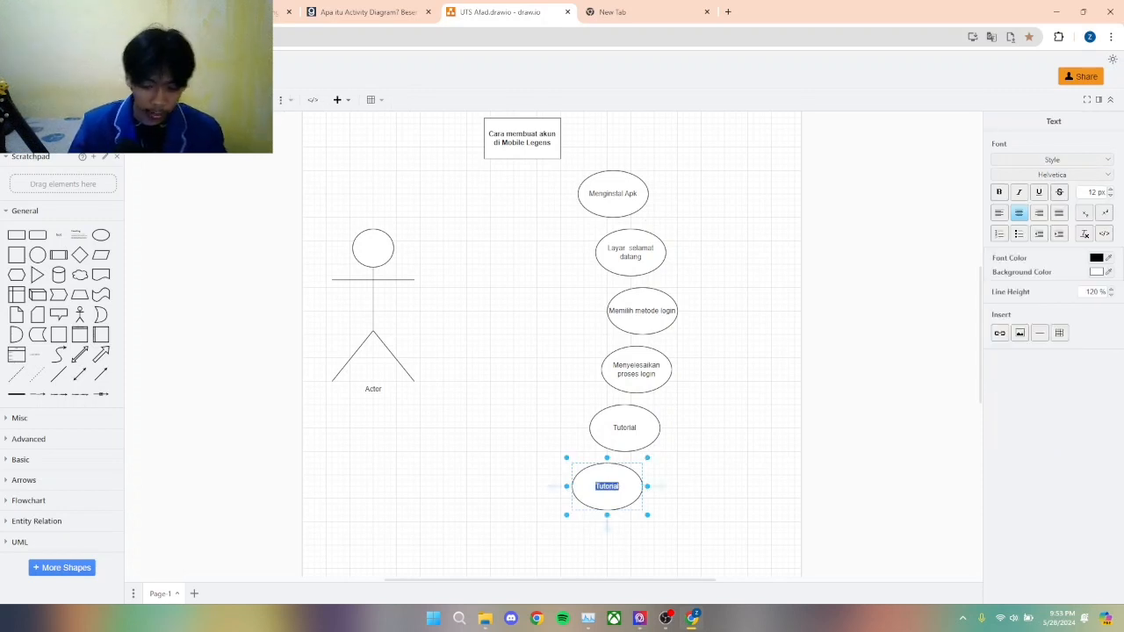
text(Mengatur)
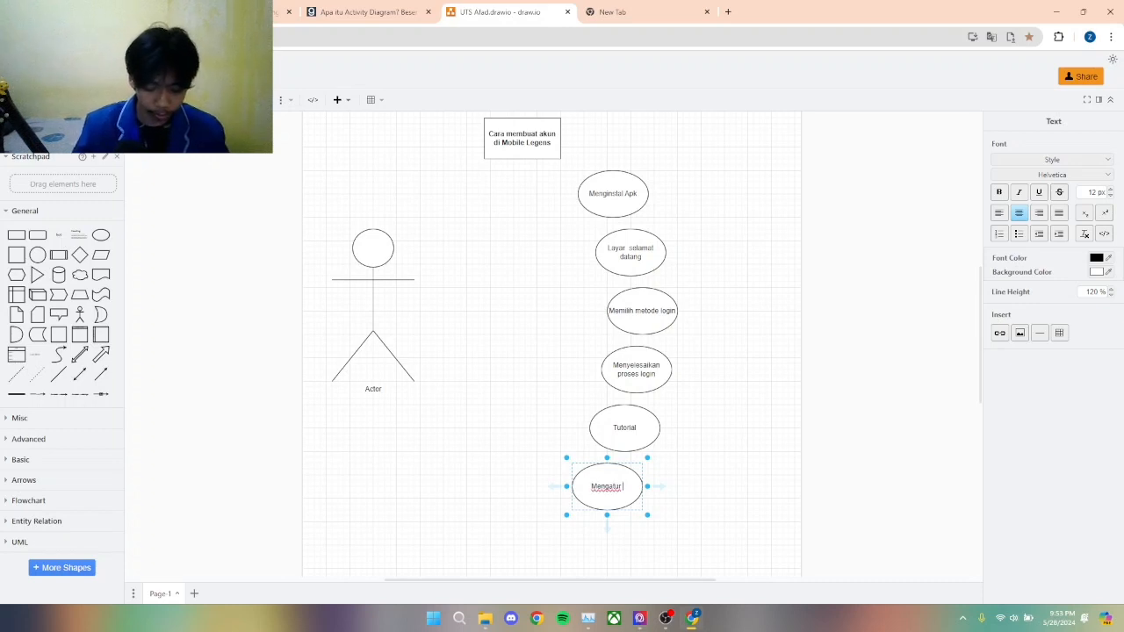
text( profile)
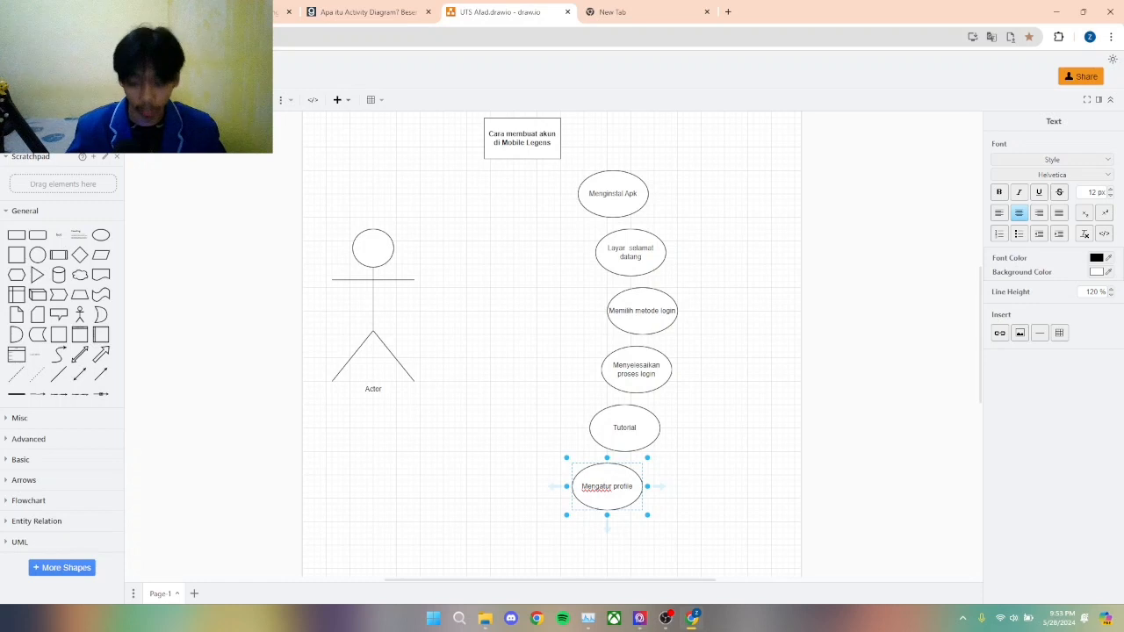
key(BackSpace)
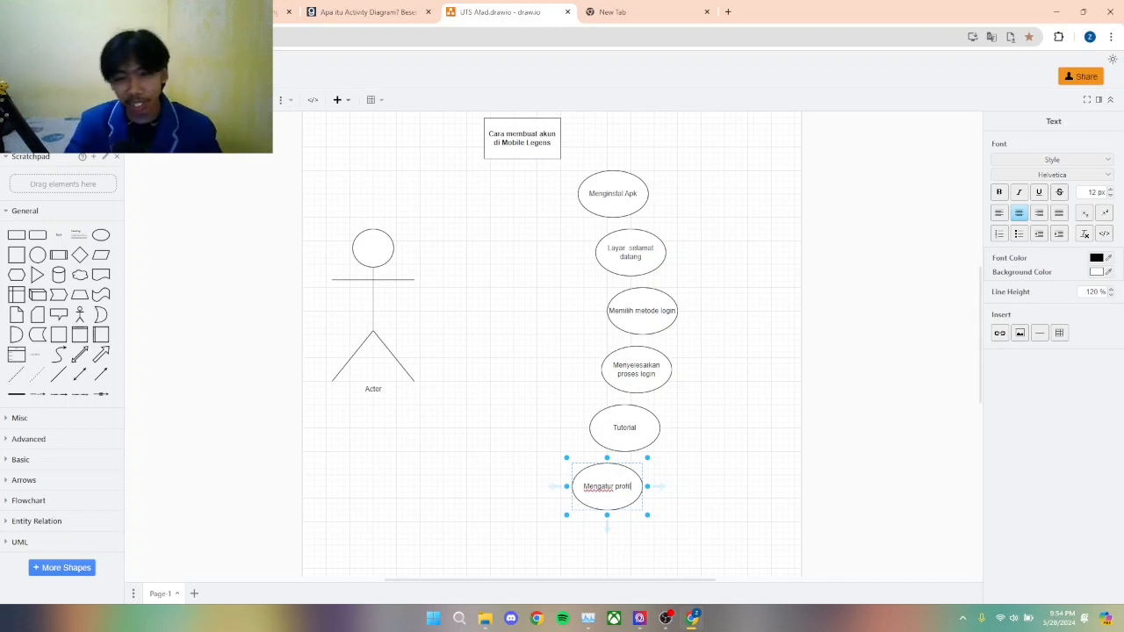
Step: Duplicate the "Tutorial" ellipse, place the copy below and left of "Mengatur profil", and relabel it "Bermain"
mouse_move(659, 486)
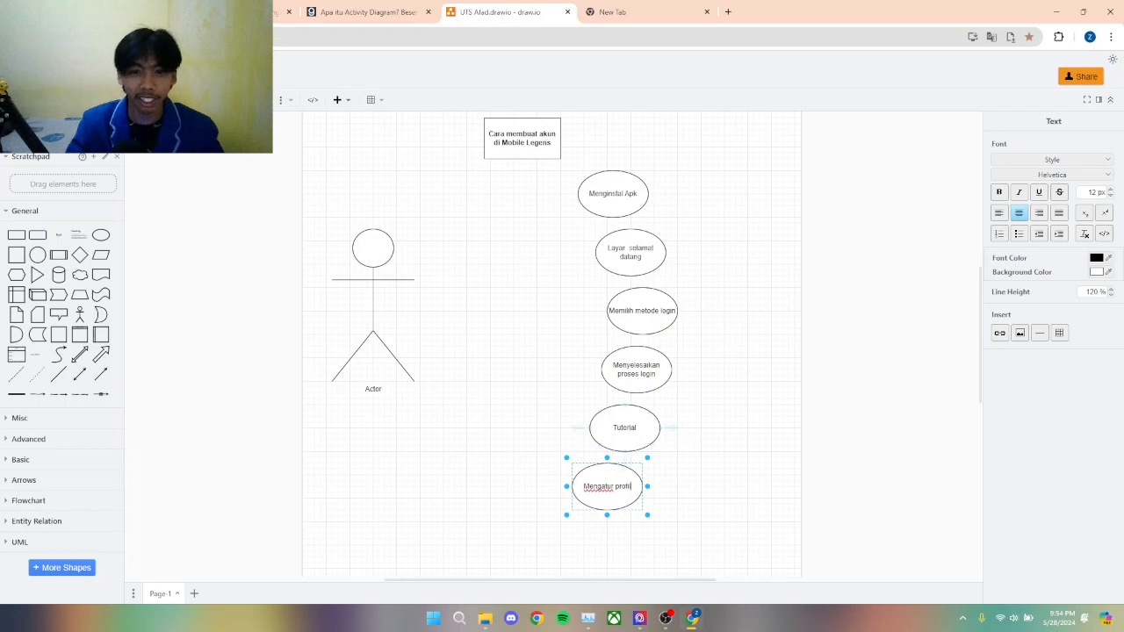
scroll(551, 343, down, 1)
scroll(551, 343, up, 1)
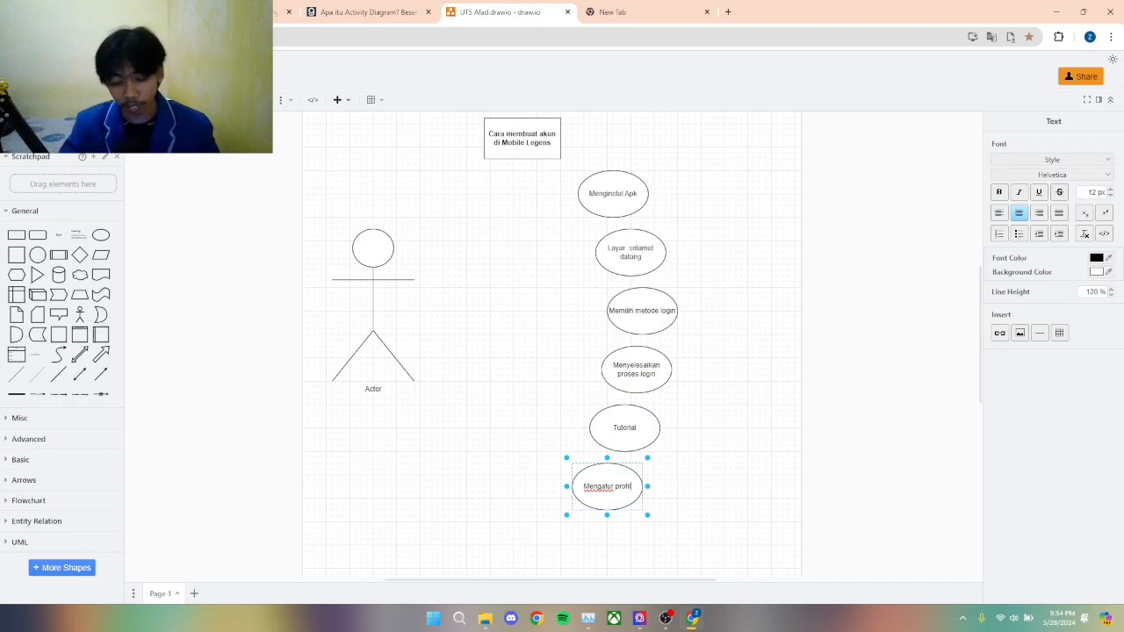
scroll(551, 342, down, 1)
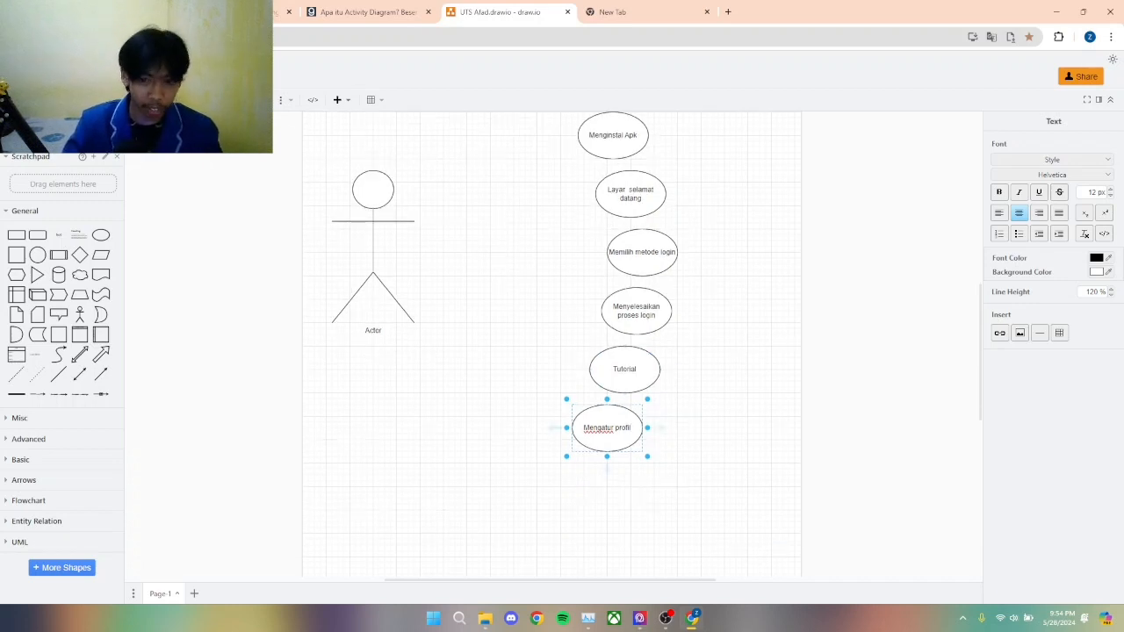
click(625, 373)
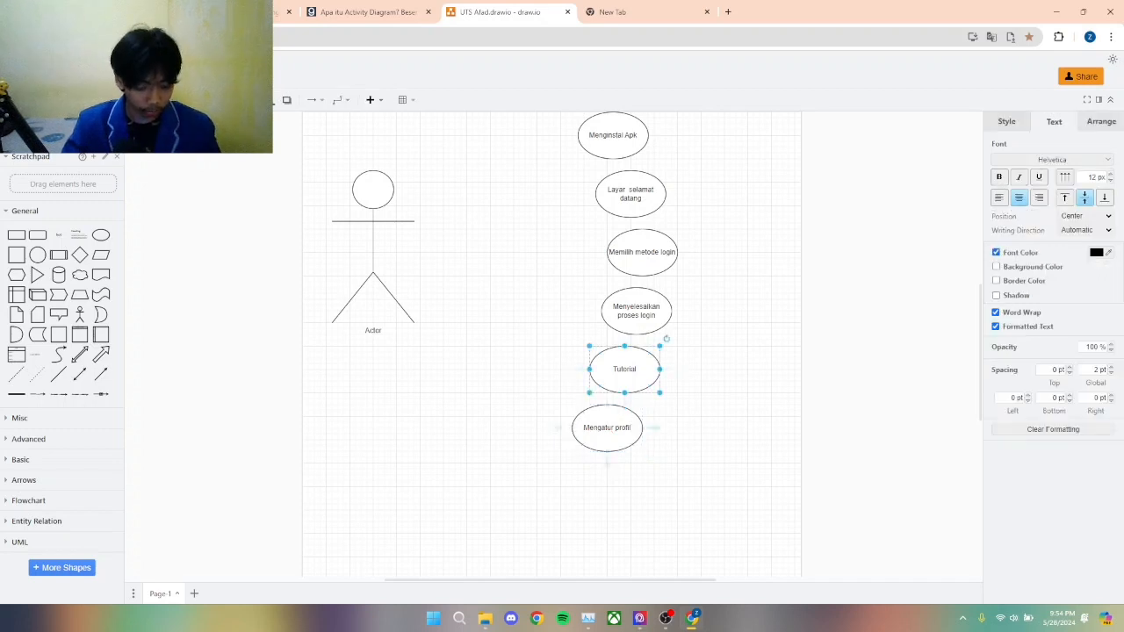
key(ctrl+v)
drag(631, 375, 572, 480)
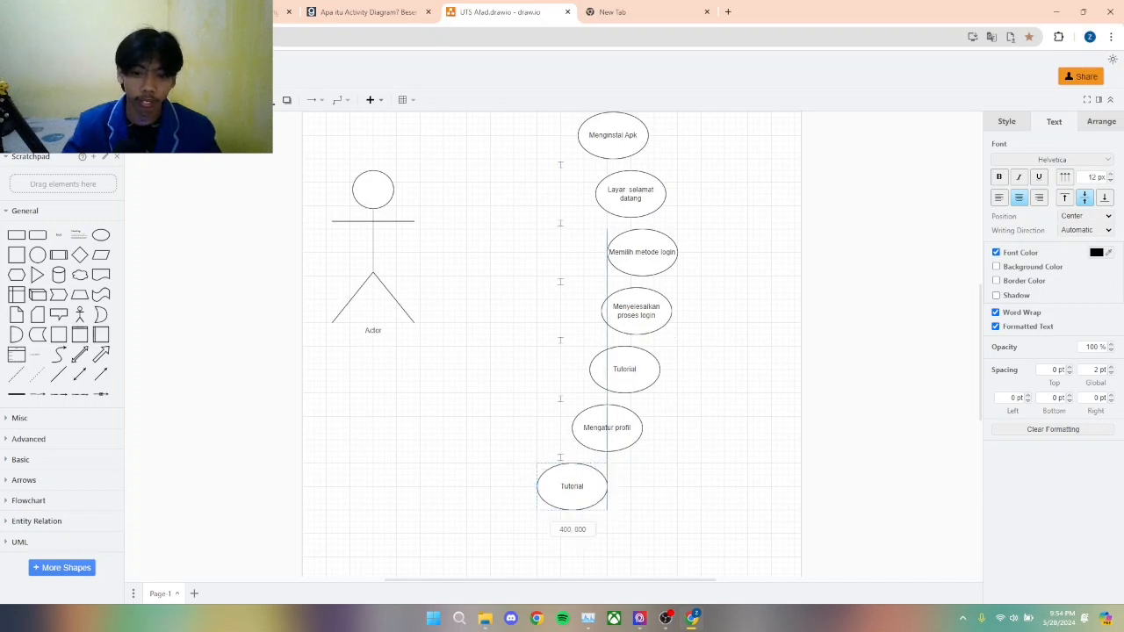
double_click(572, 484)
text(Bermain)
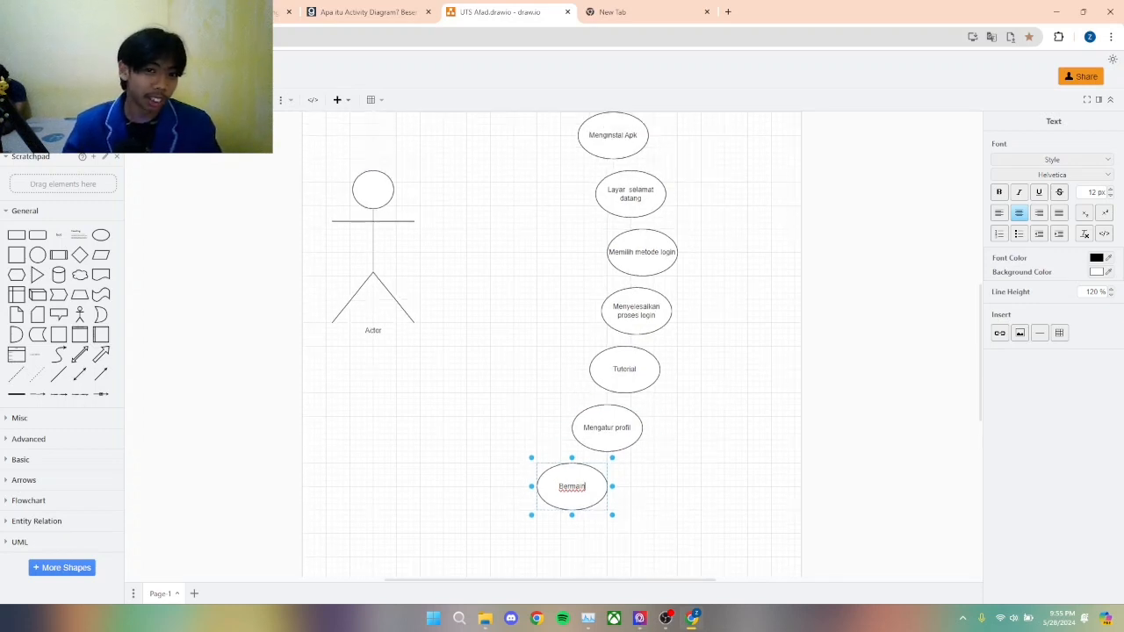
Step: Move the actor figure straight down so it stands level with the middle of the ellipse column
scroll(551, 343, up, 2)
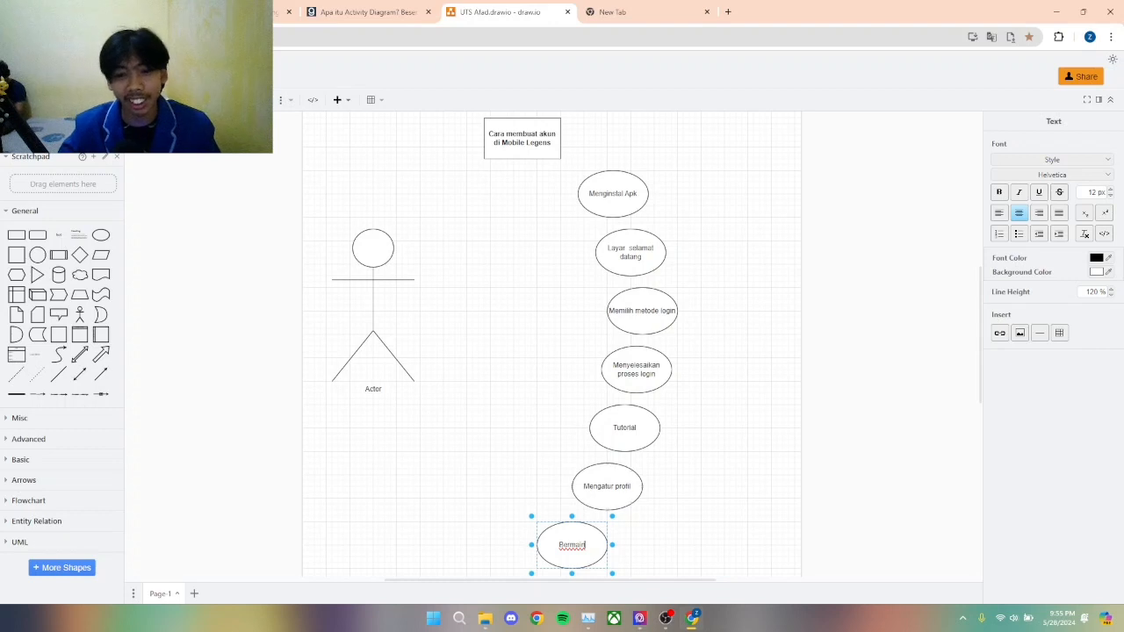
scroll(552, 343, down, 2)
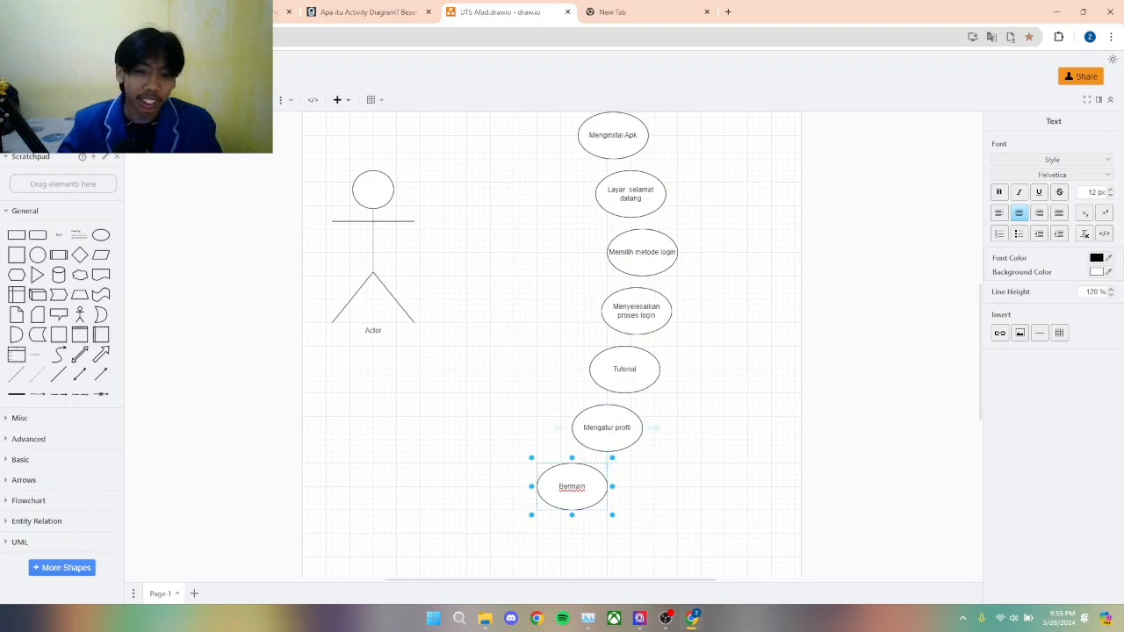
scroll(552, 342, up, 2)
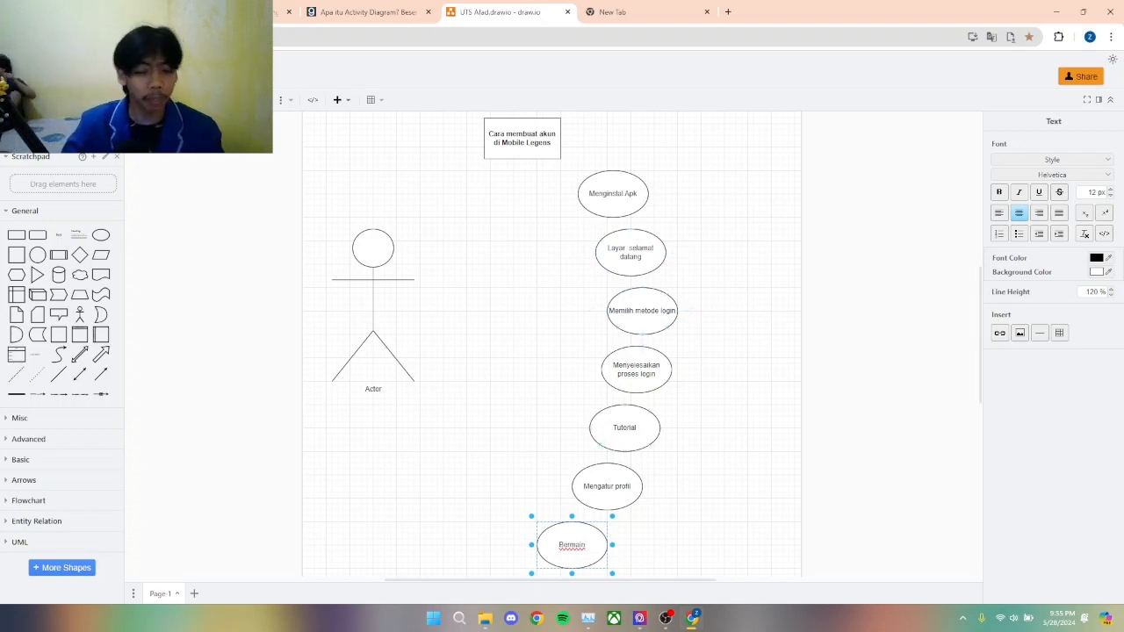
drag(373, 306, 373, 365)
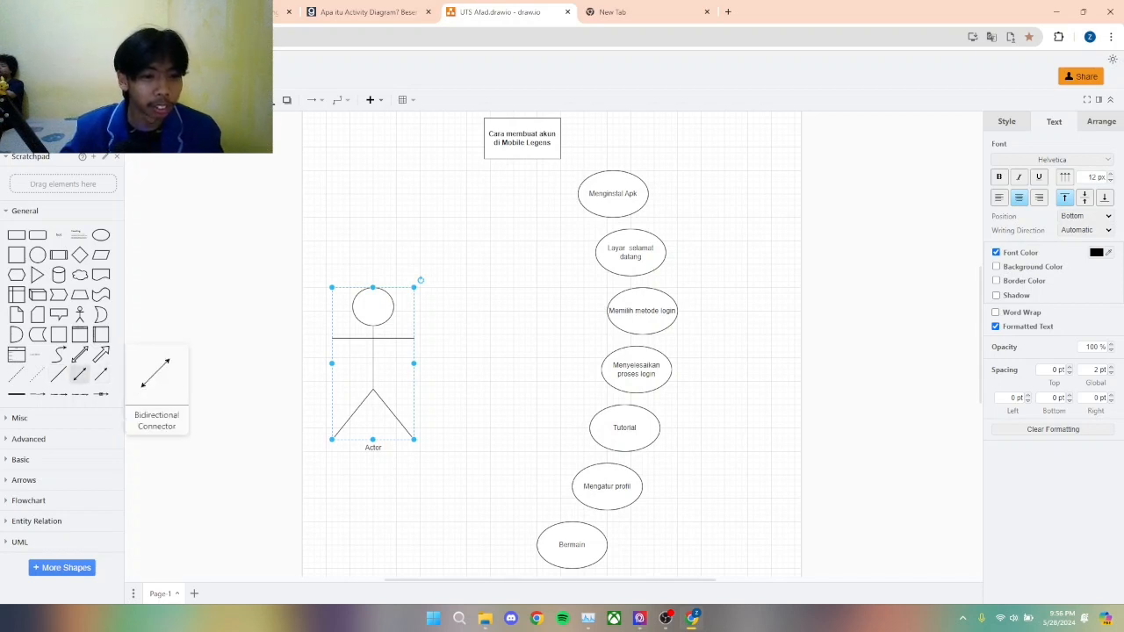
Step: Add a bidirectional connector between the actor and "Menginstal Apk", and duplicate it with the copy's far end at "Layar selamat datang"
drag(80, 374, 571, 211)
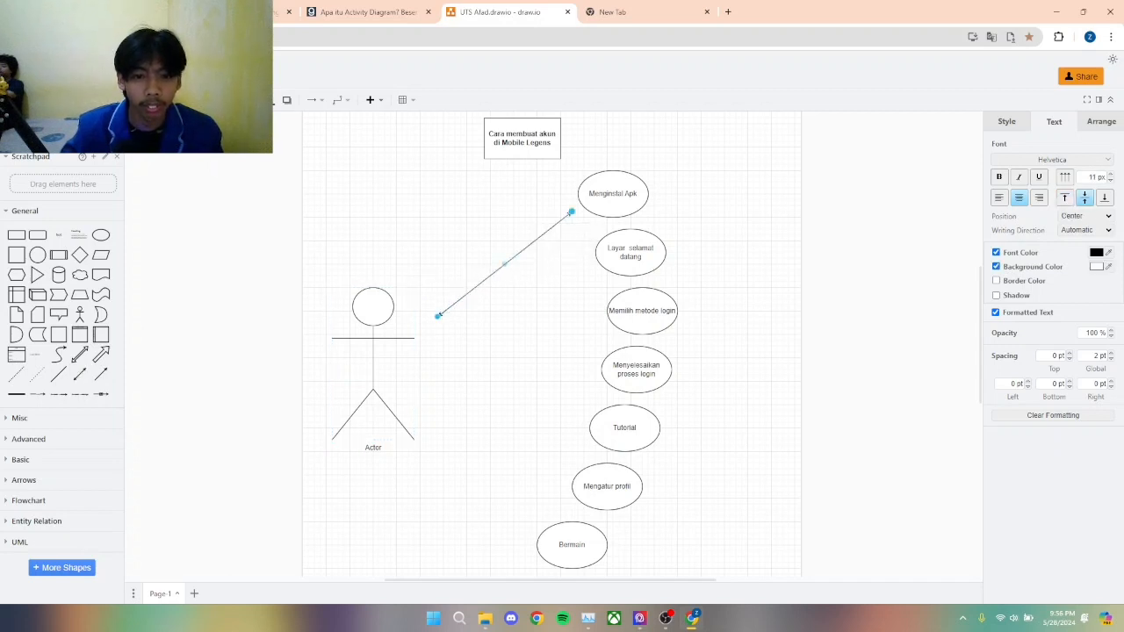
drag(438, 316, 414, 331)
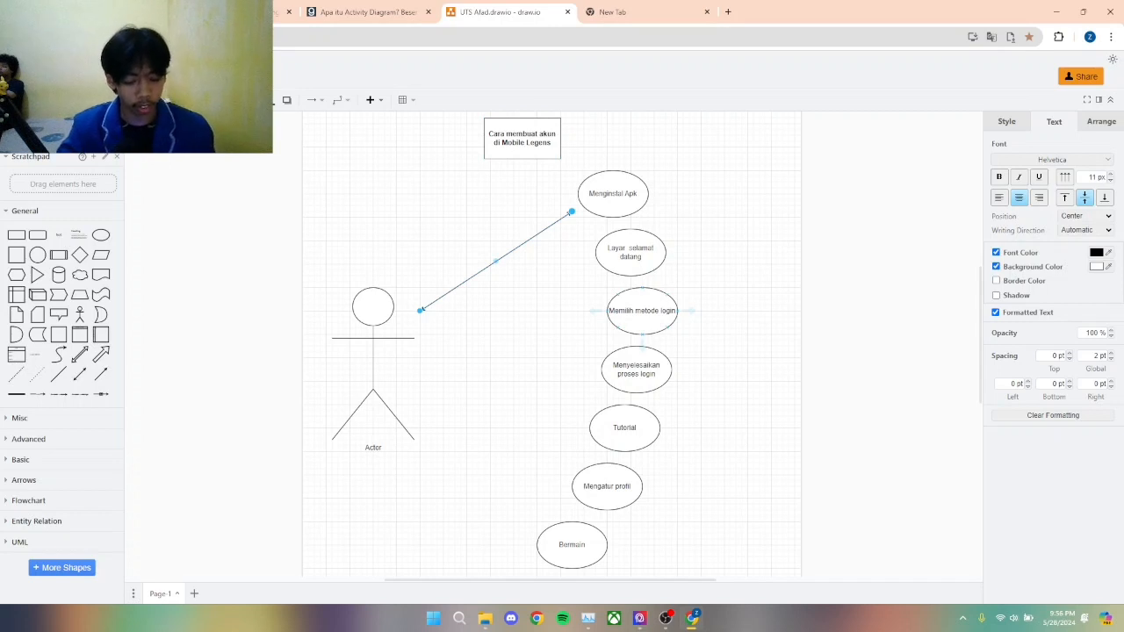
key(ctrl+d)
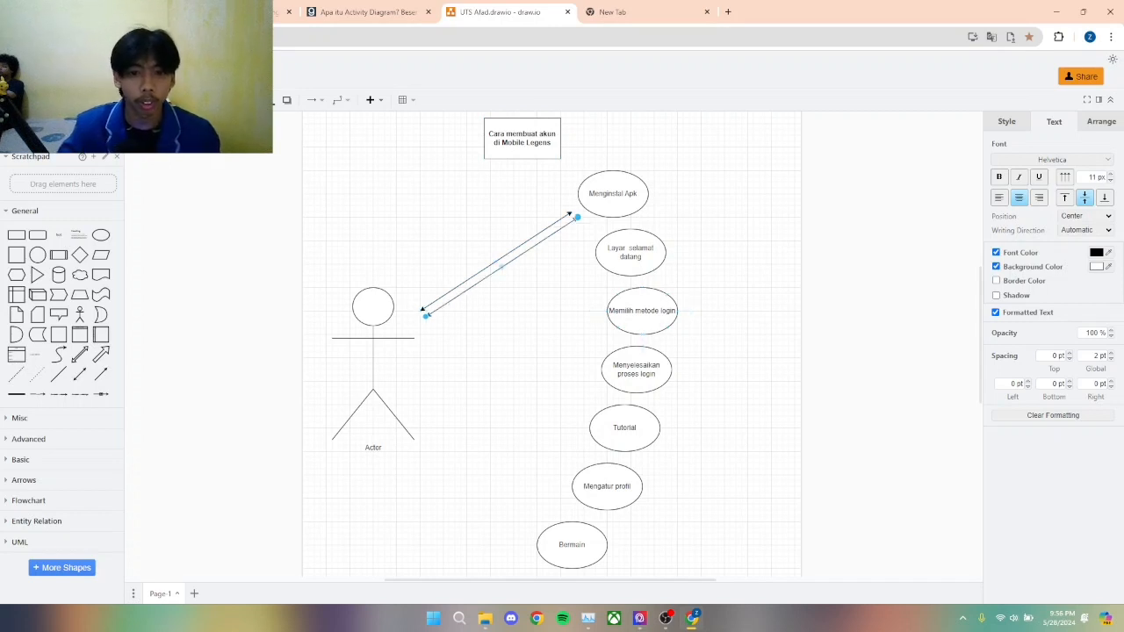
drag(577, 217, 590, 270)
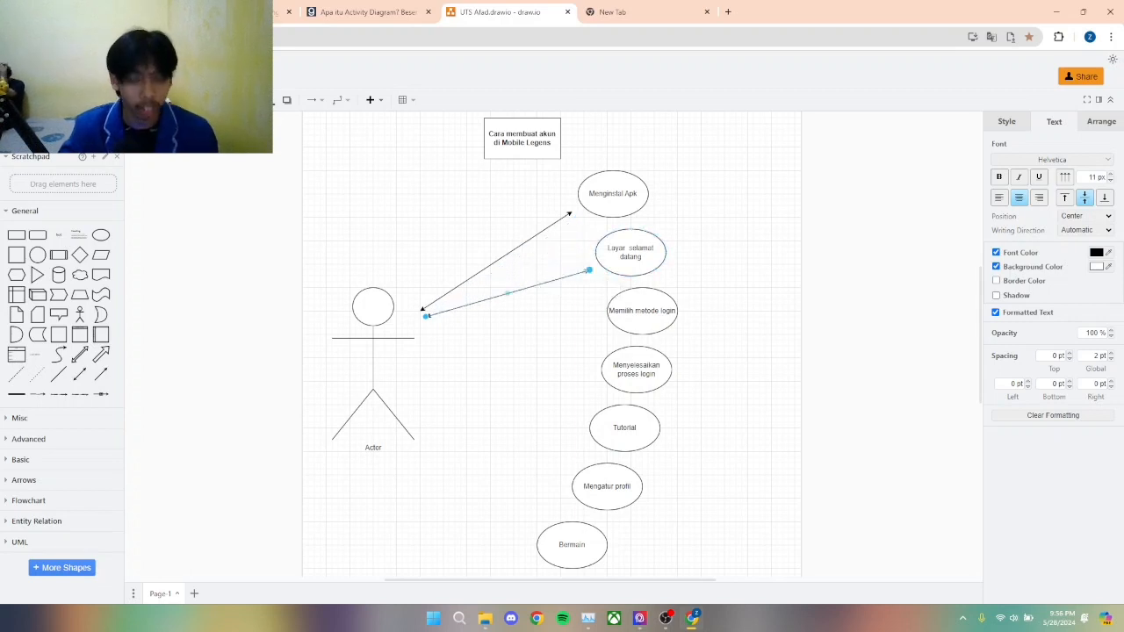
Step: Duplicate the "Layar selamat datang" connector and place the copy's far end at the "Memilih metode login" ellipse
key(ctrl+d)
drag(595, 276, 600, 317)
key(ctrl+w)
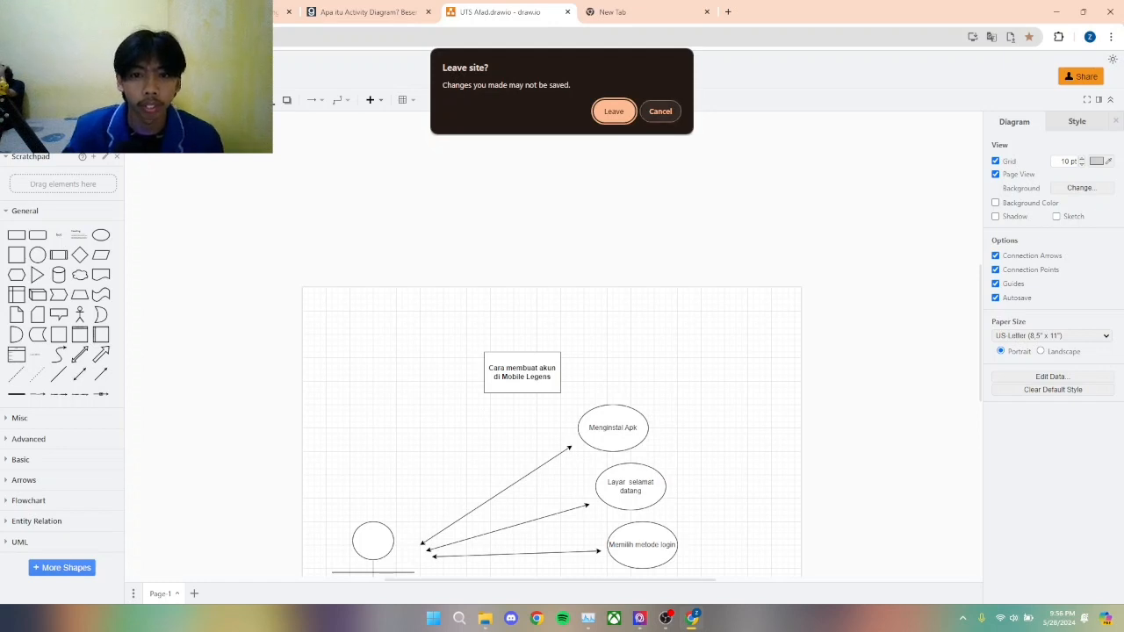
key(Escape)
Step: Lower the actor-side ends of the "Memilih metode login" and "Layar selamat datang" connectors to spread the arrows apart
scroll(553, 351, down, 3)
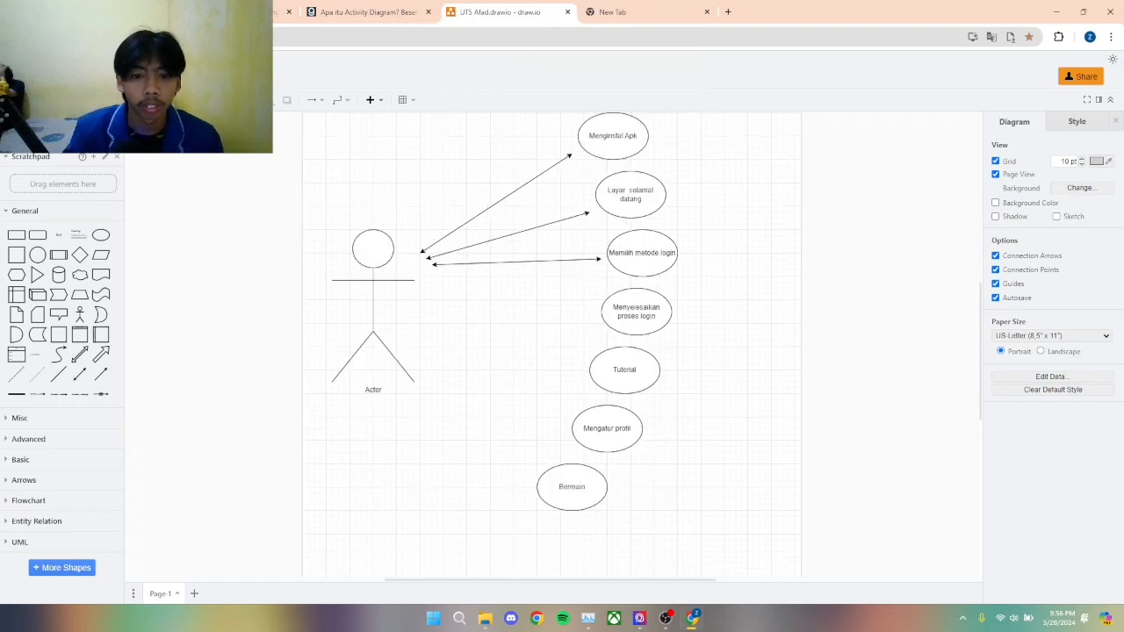
scroll(554, 351, up, 2)
scroll(553, 351, down, 3)
scroll(554, 352, down, 1)
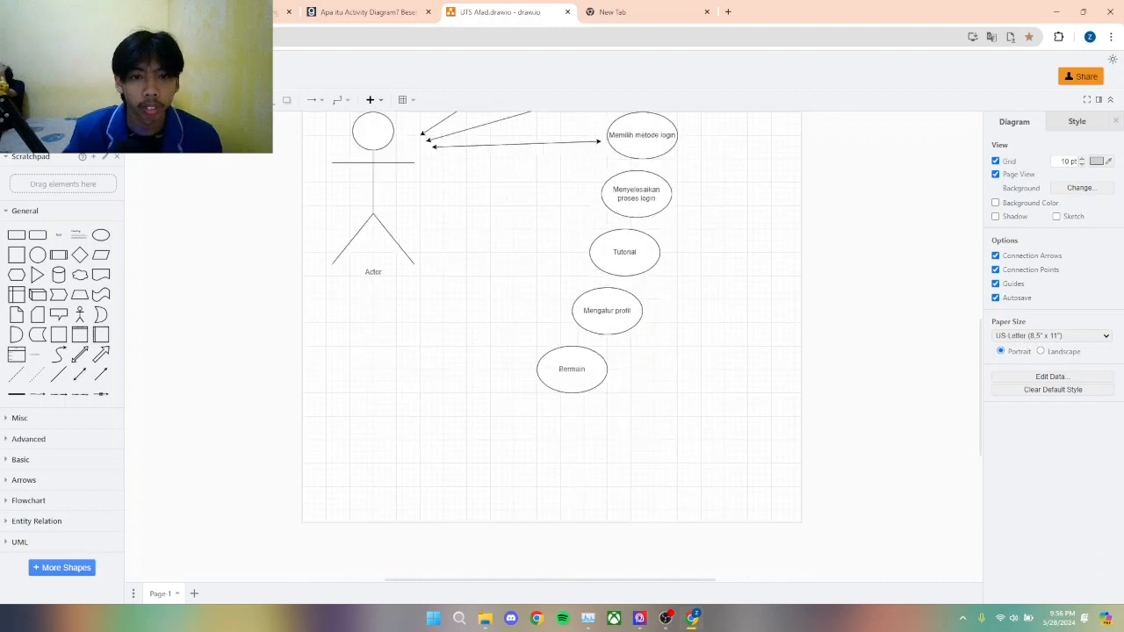
scroll(554, 351, up, 4)
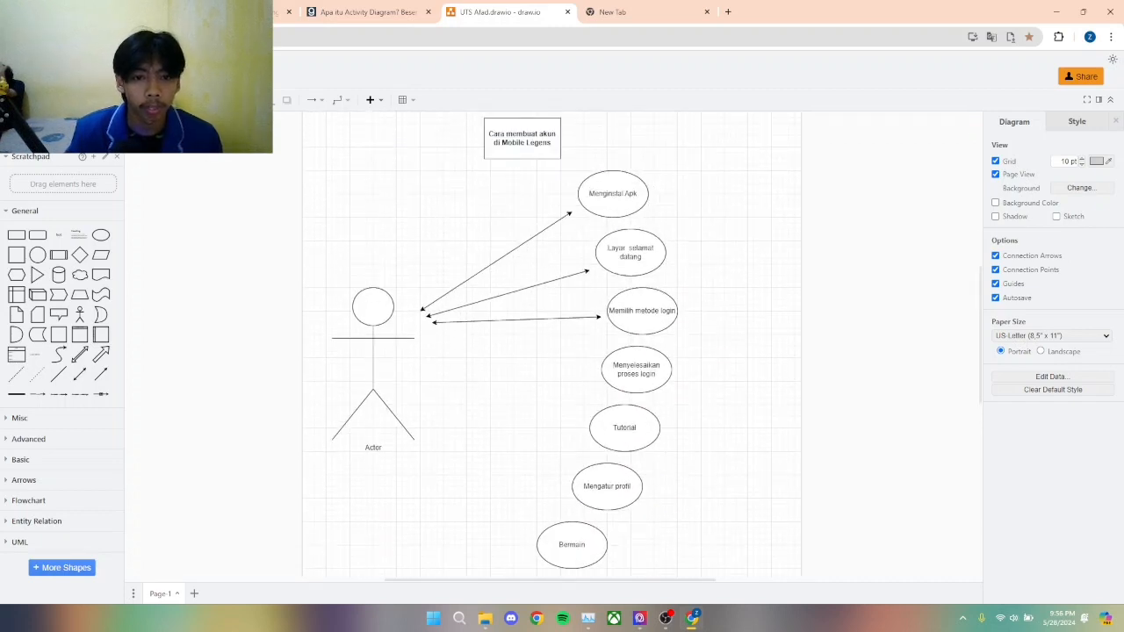
click(517, 320)
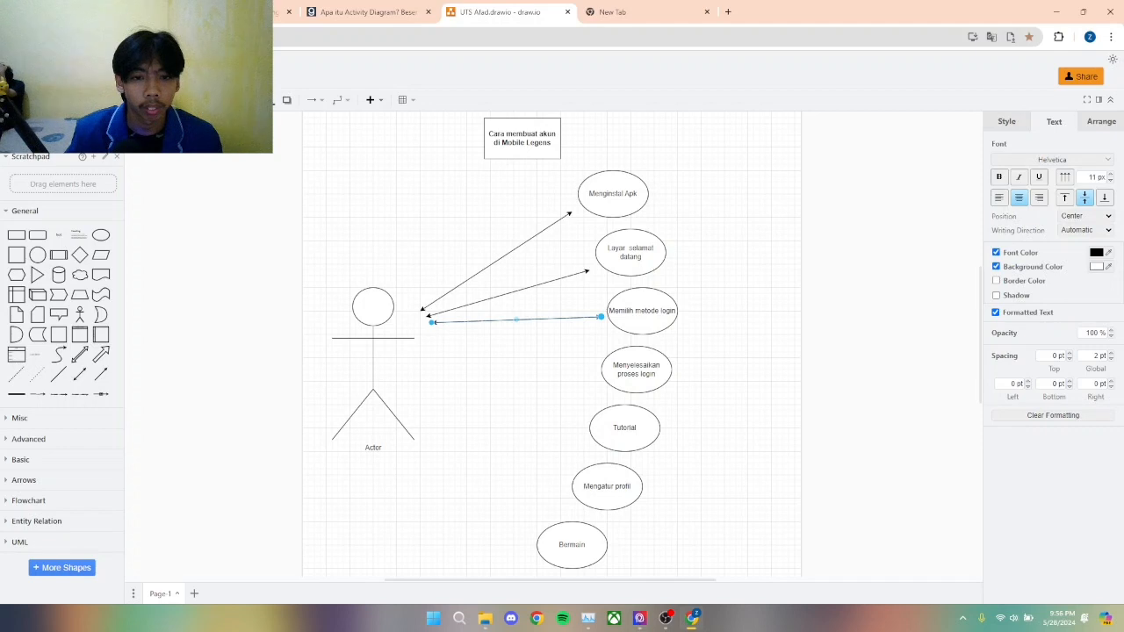
mouse_move(432, 322)
mouse_down()
mouse_move(434, 340)
mouse_move(426, 322)
mouse_up()
click(457, 308)
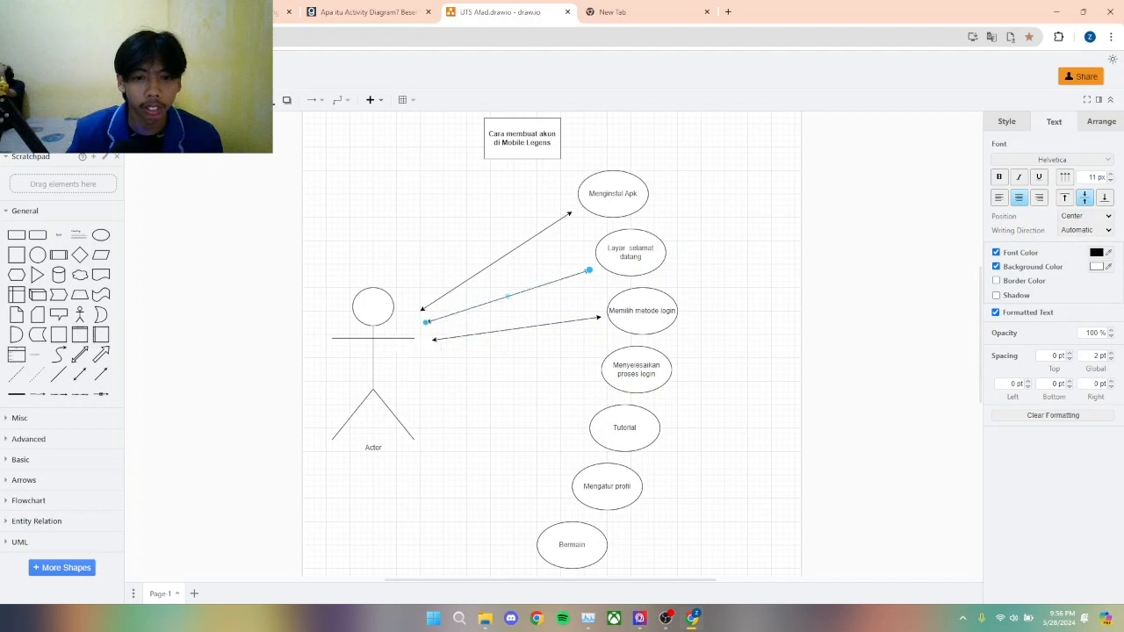
Step: Duplicate the "Layar selamat datang" connector and place the copy's far end at the "Menyelesaikan proses login" ellipse
scroll(553, 344, down, 2)
scroll(551, 316, up, 3)
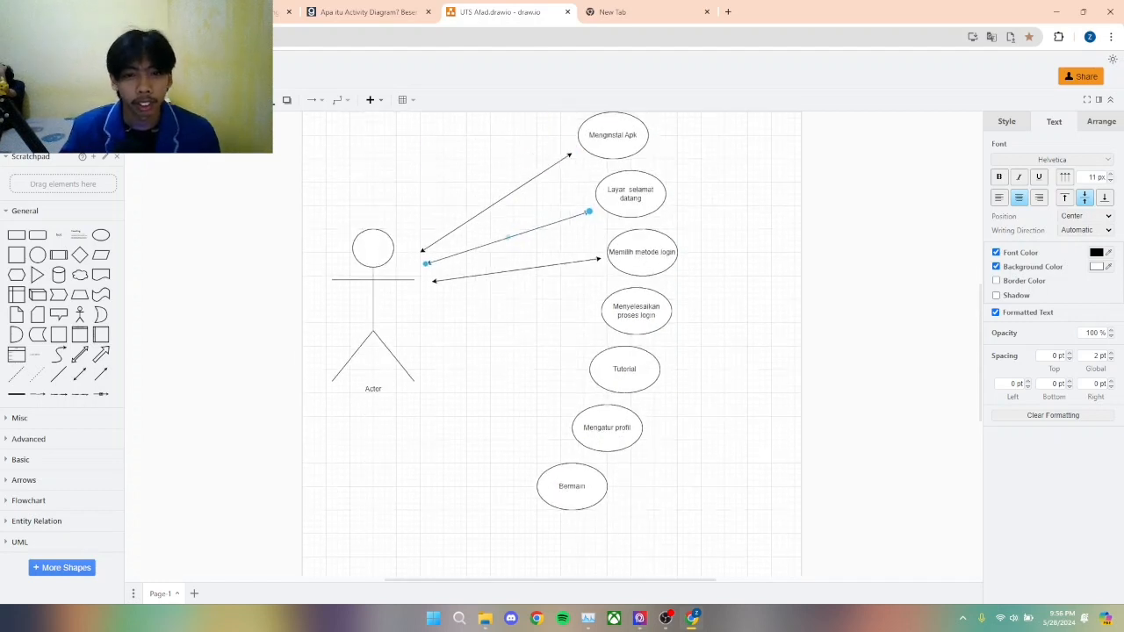
key(ctrl+d)
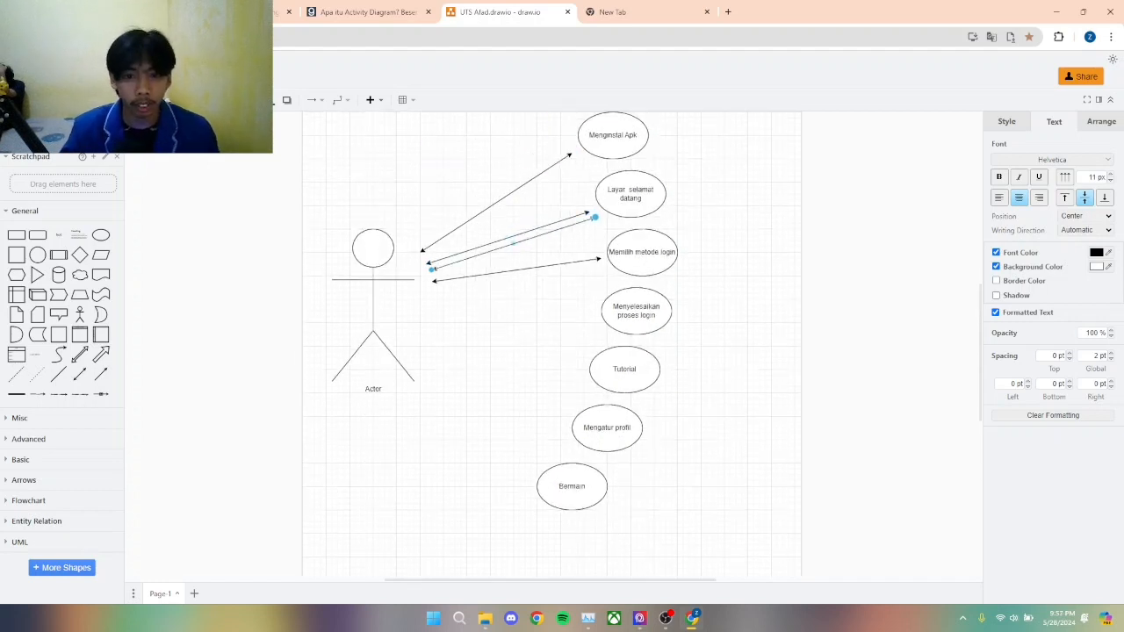
drag(594, 217, 589, 316)
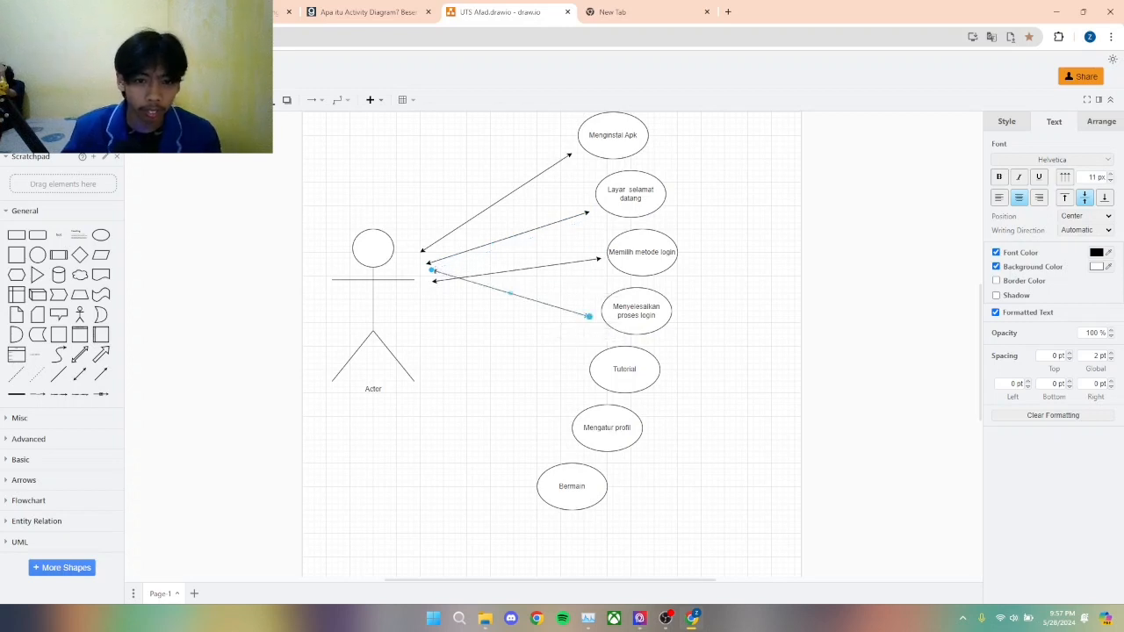
Step: Lower the actor-side end of the "Menyelesaikan proses login" connector so it starts clear of the arrow above it
drag(432, 270, 432, 300)
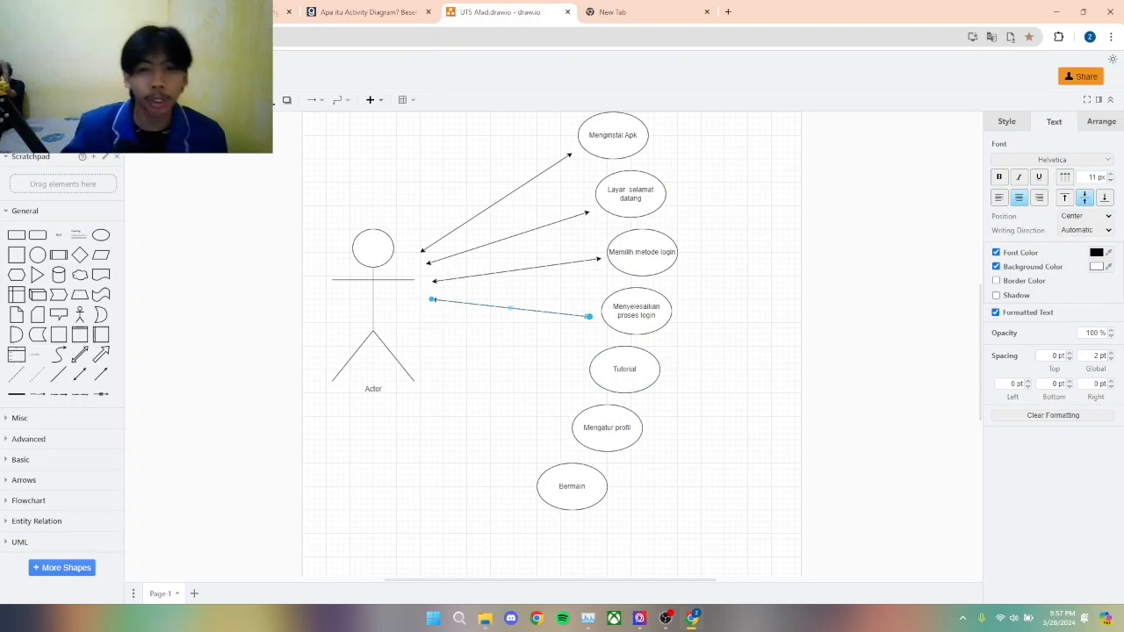
scroll(551, 343, down, 1)
scroll(552, 343, up, 2)
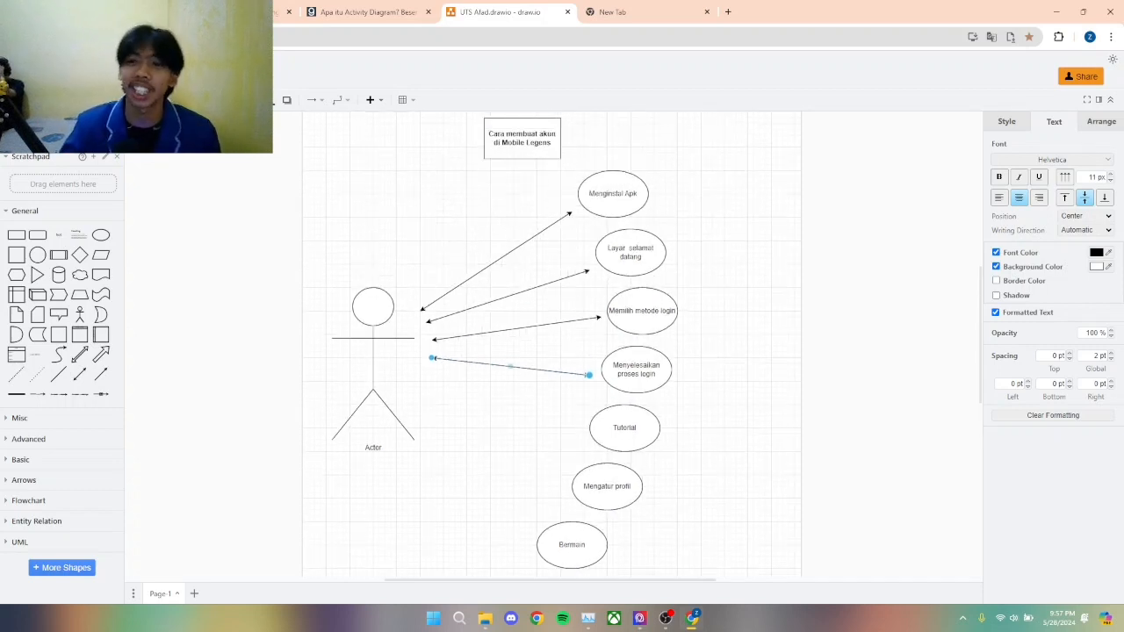
click(1007, 121)
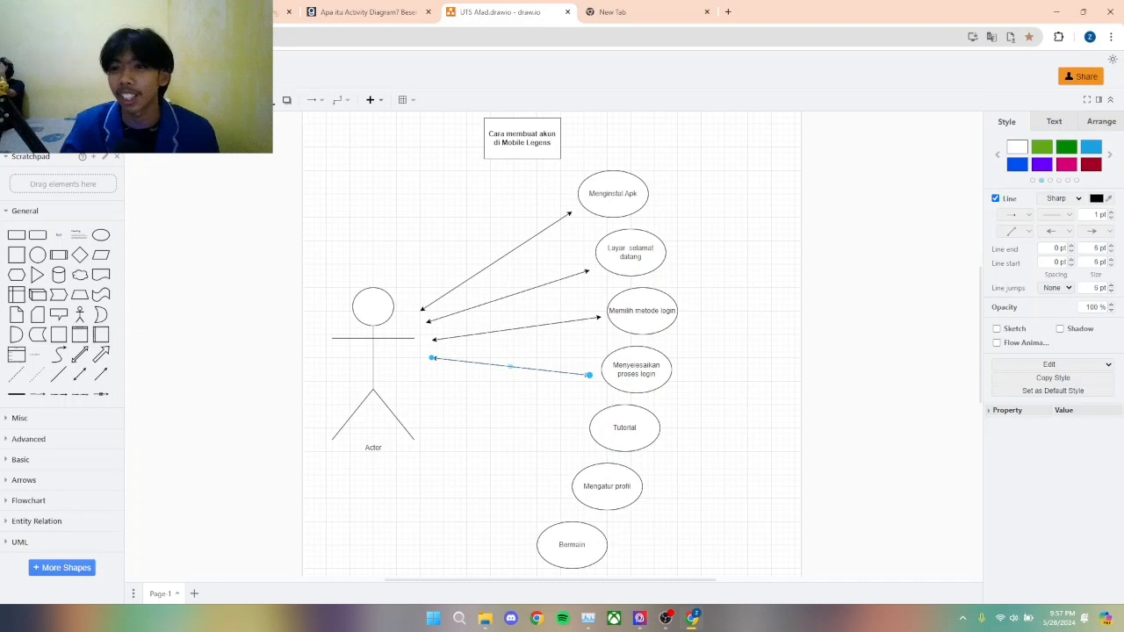
click(1055, 121)
click(1101, 121)
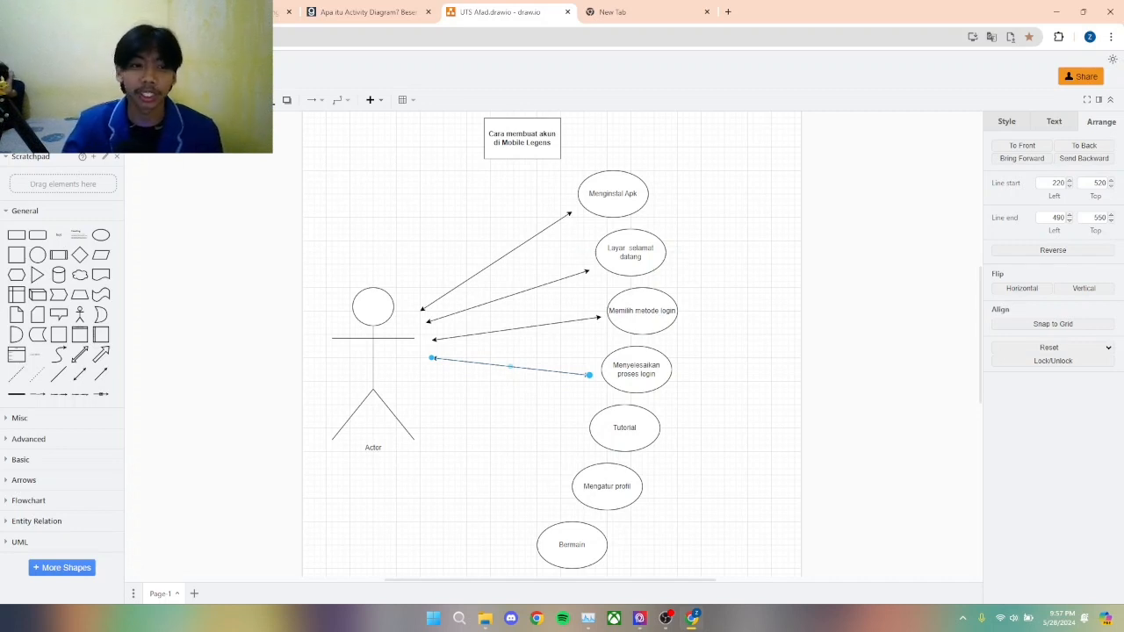
click(1006, 122)
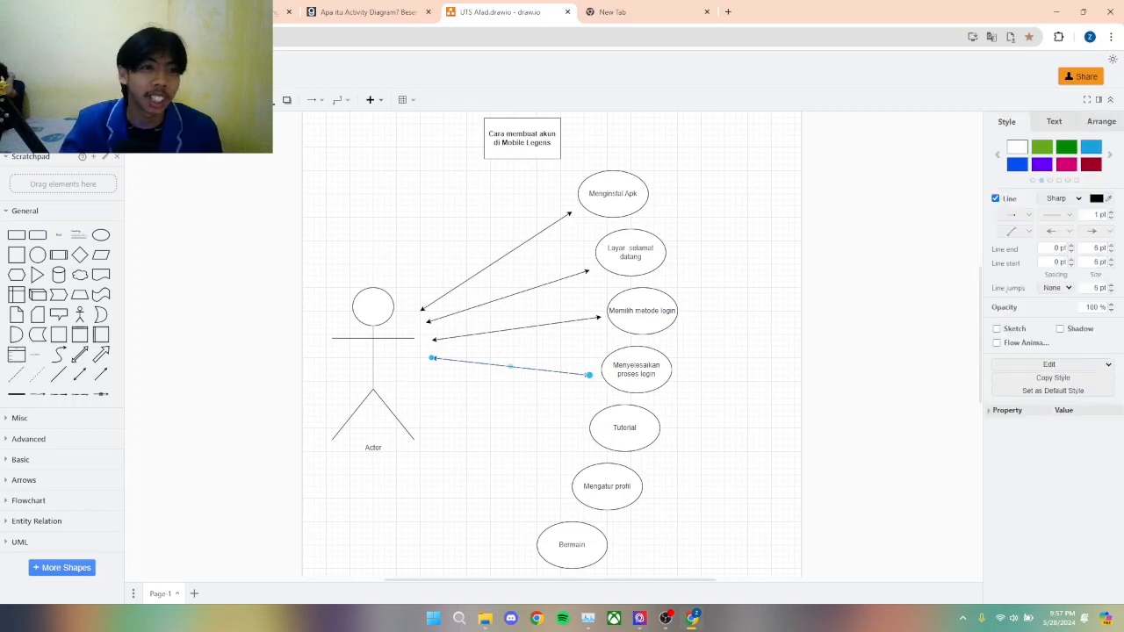
Step: Duplicate the "Menyelesaikan proses login" connector to link the actor with "Tutorial", and raise the original's far end slightly
key(ctrl+d)
drag(437, 364, 427, 375)
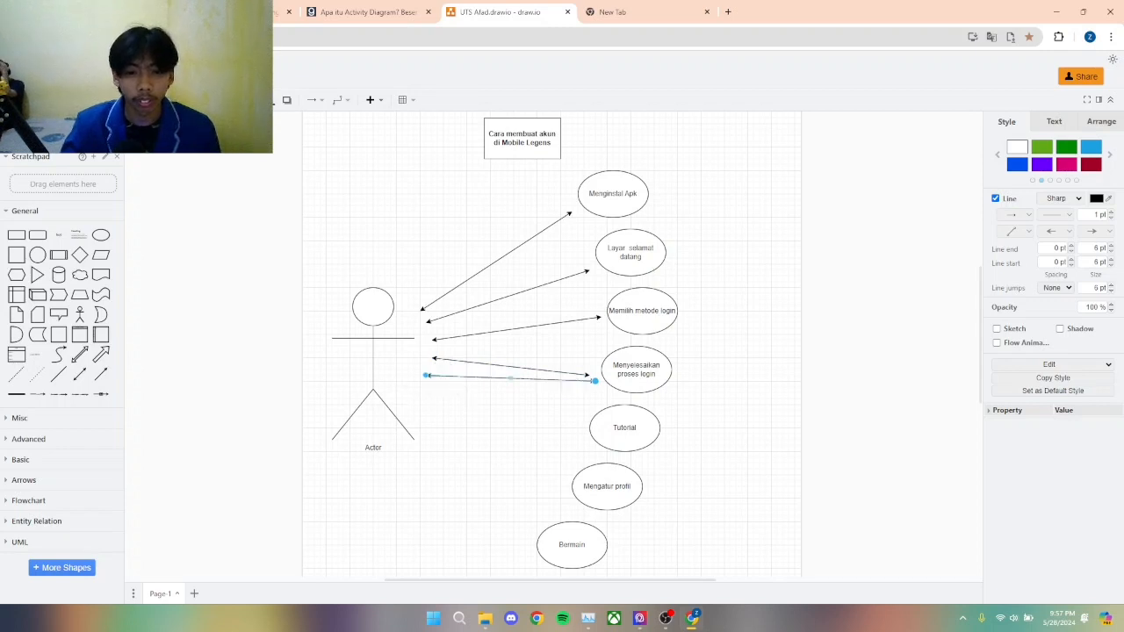
drag(595, 380, 571, 421)
click(555, 371)
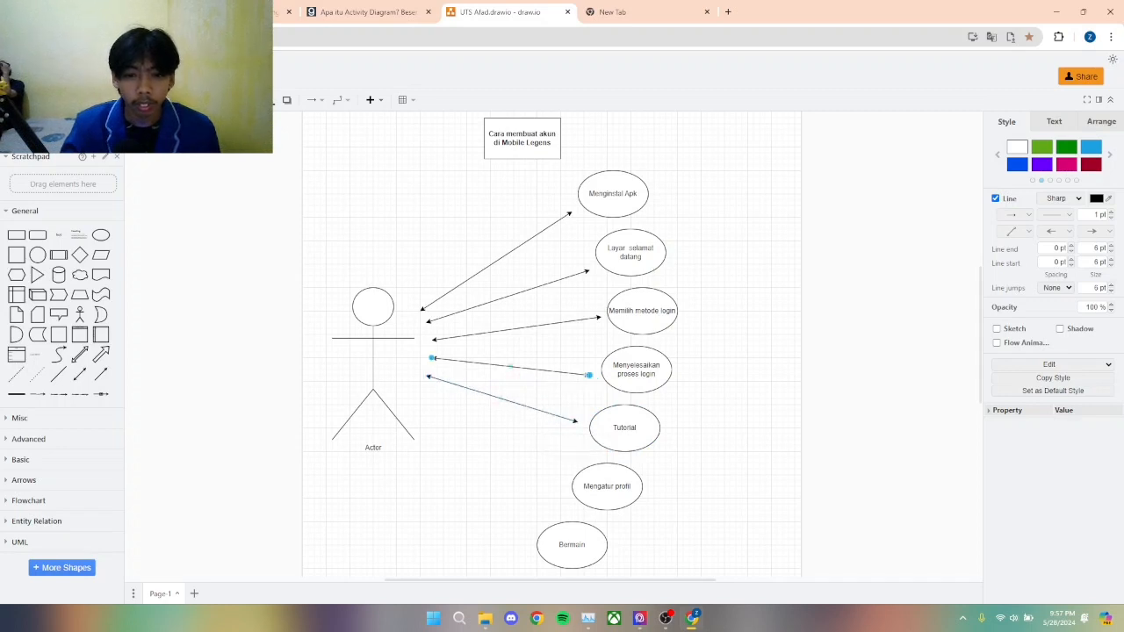
drag(589, 375, 588, 369)
Step: Add a copy of the "Menyelesaikan proses login" connector running from below the "Tutorial" arrow's actor-side end to the "Mengatur profil" ellipse
scroll(589, 369, down, 3)
key(ctrl+v)
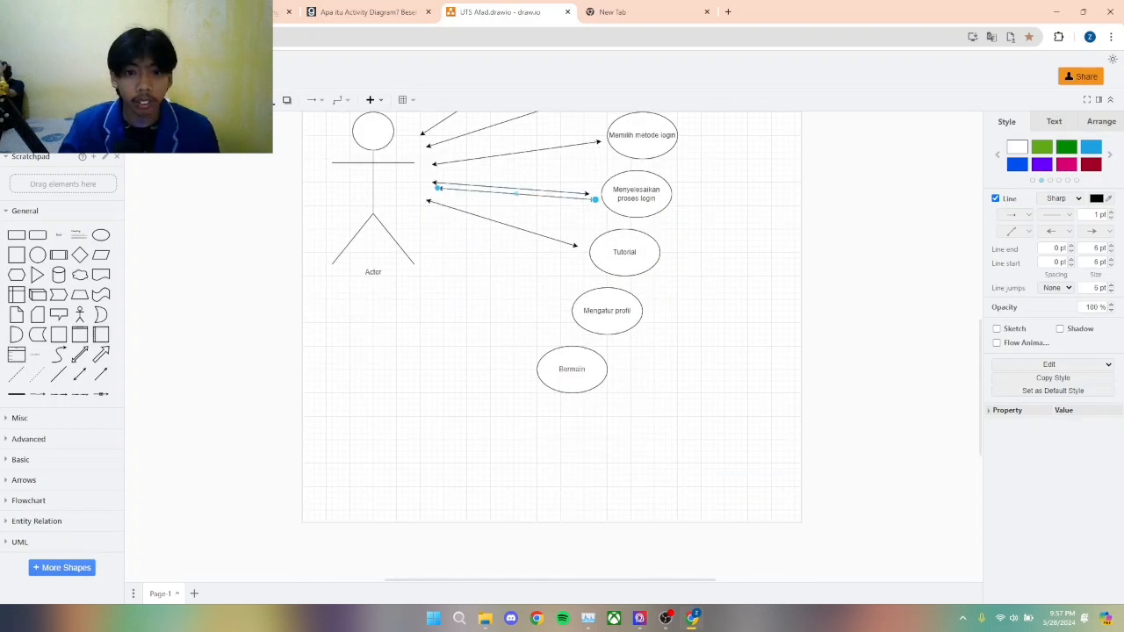
drag(517, 193, 519, 210)
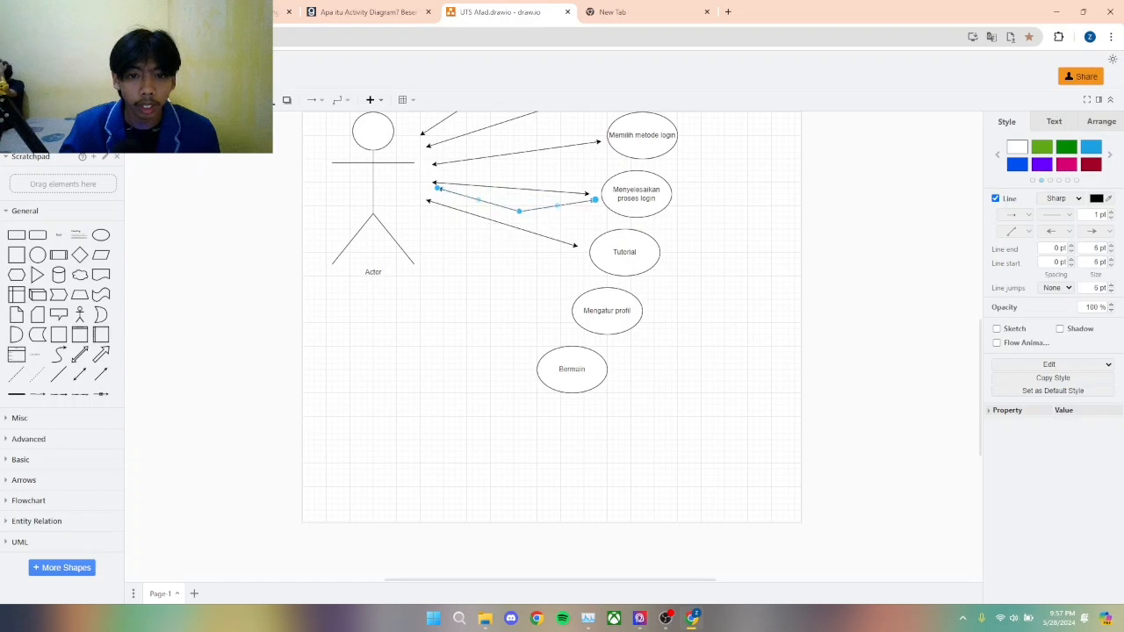
key(ctrl+z)
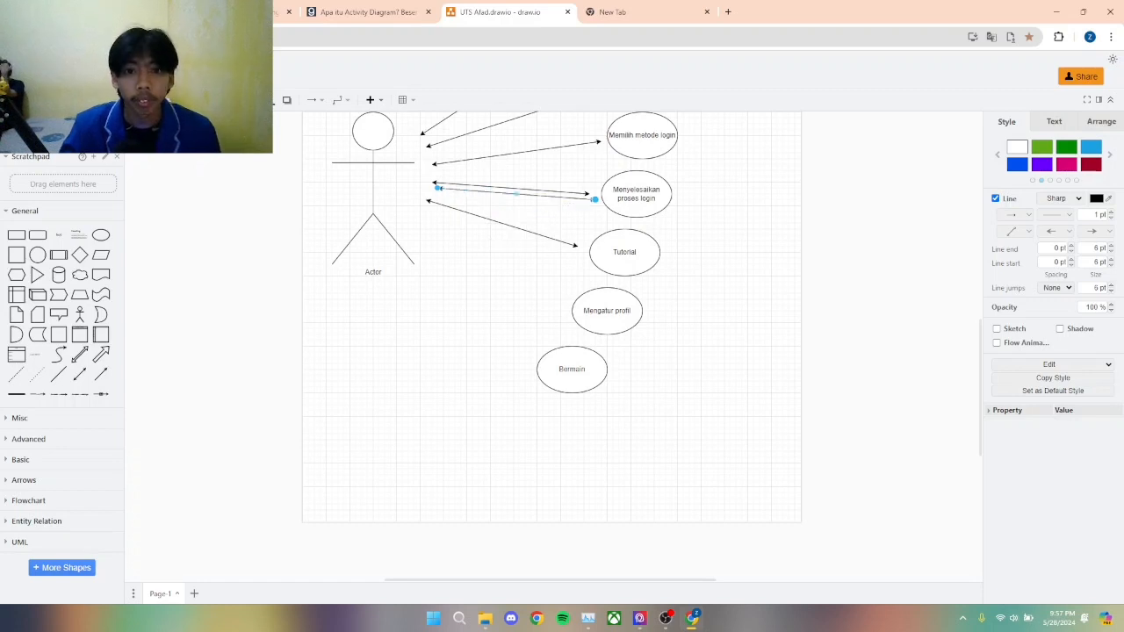
drag(594, 199, 559, 298)
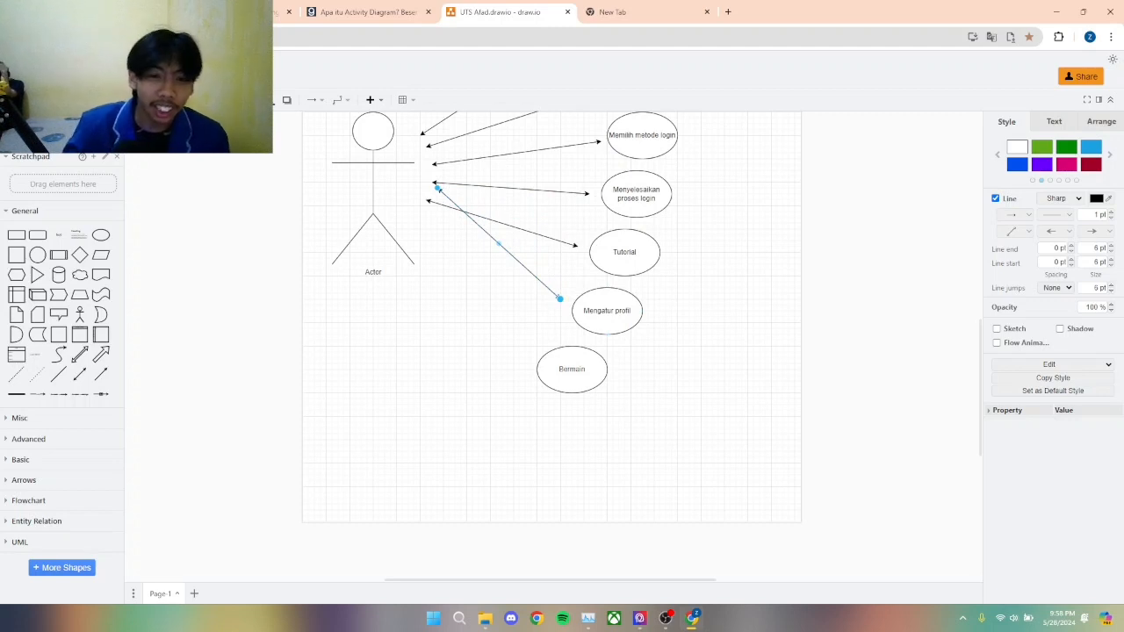
drag(437, 187, 426, 224)
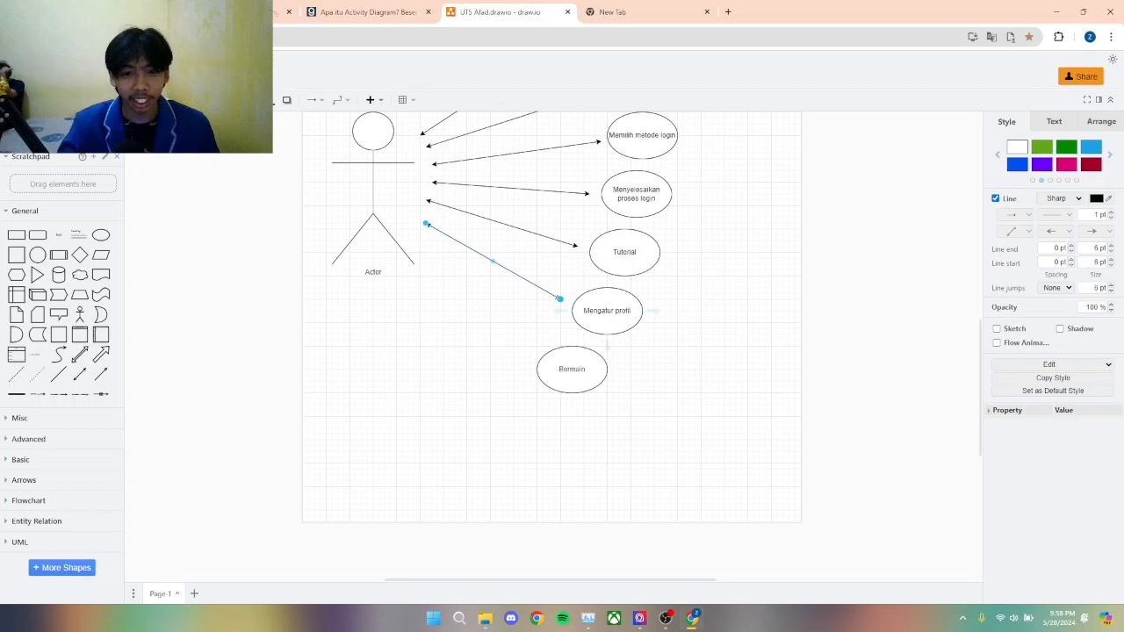
drag(561, 299, 571, 298)
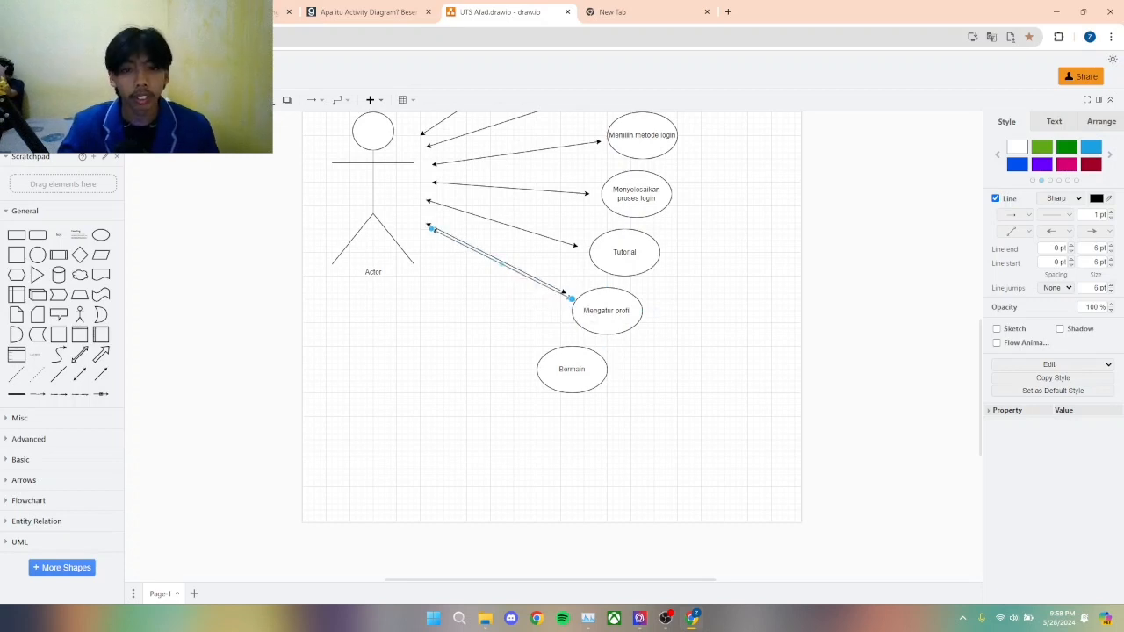
Step: Duplicate the "Mengatur profil" connector, lowering the copy's actor-side end and placing its far end at the "Bermain" ellipse
drag(431, 229, 426, 241)
drag(572, 299, 531, 345)
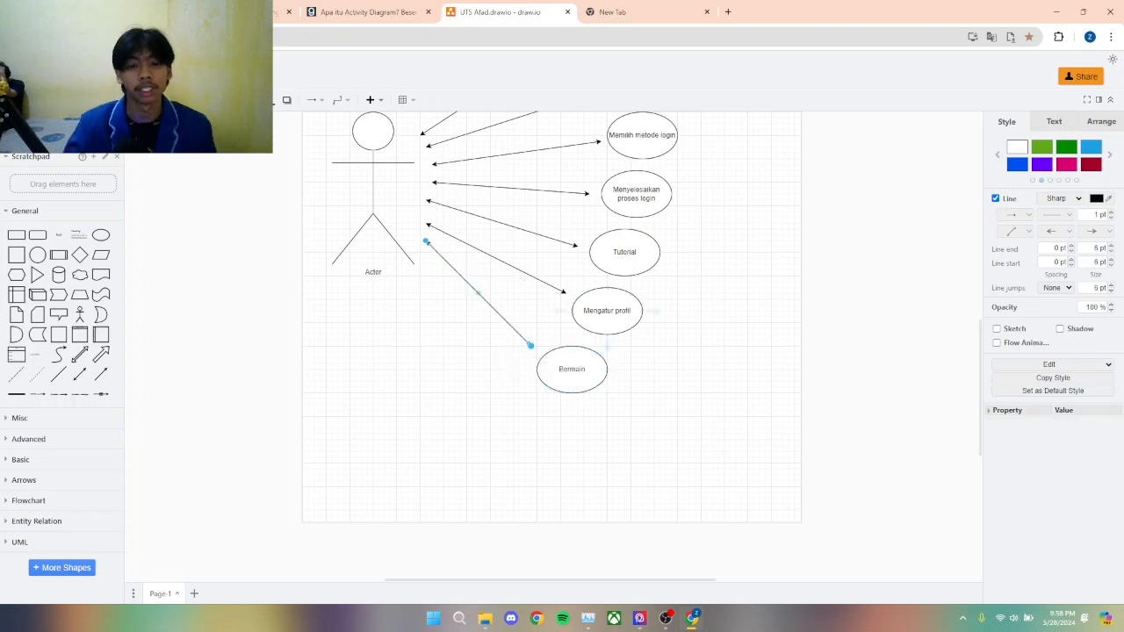
scroll(552, 342, up, 3)
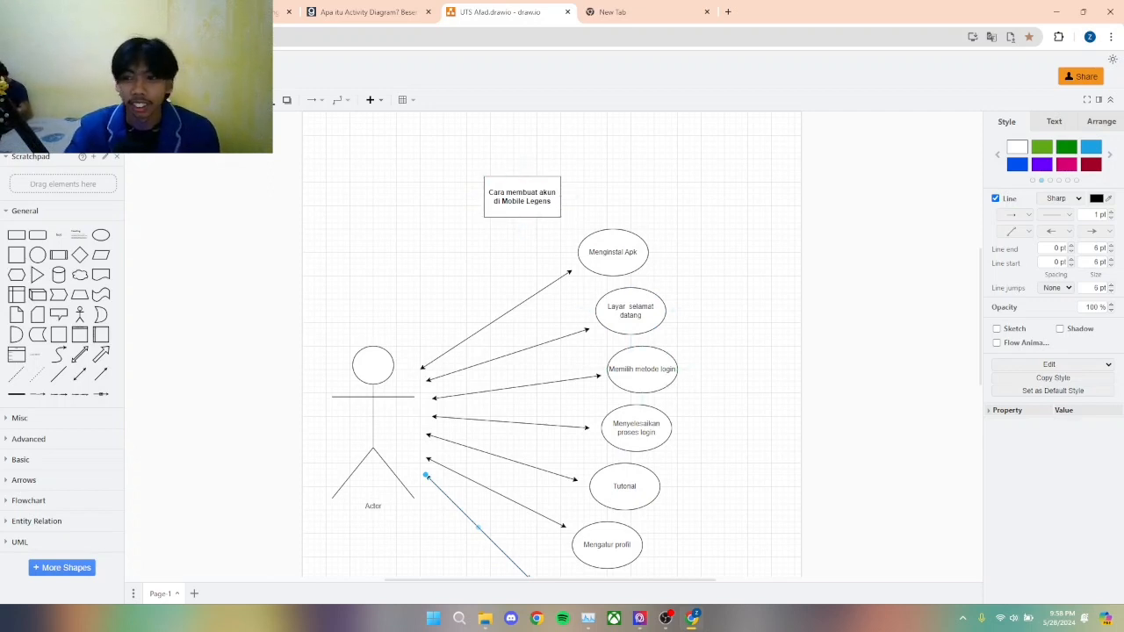
scroll(552, 369, down, 2)
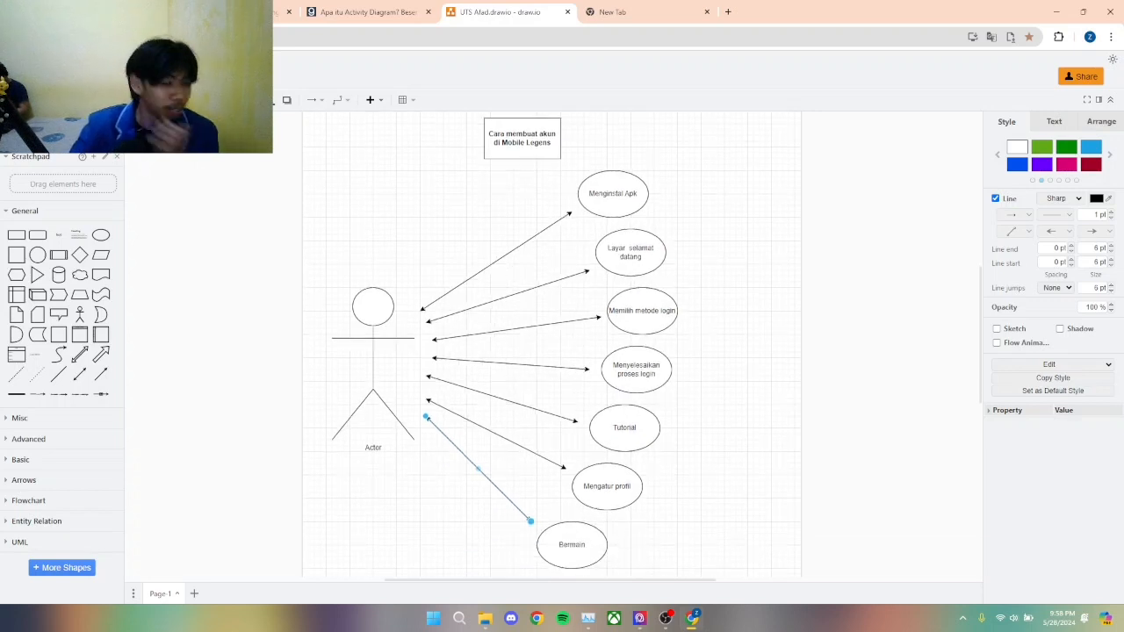